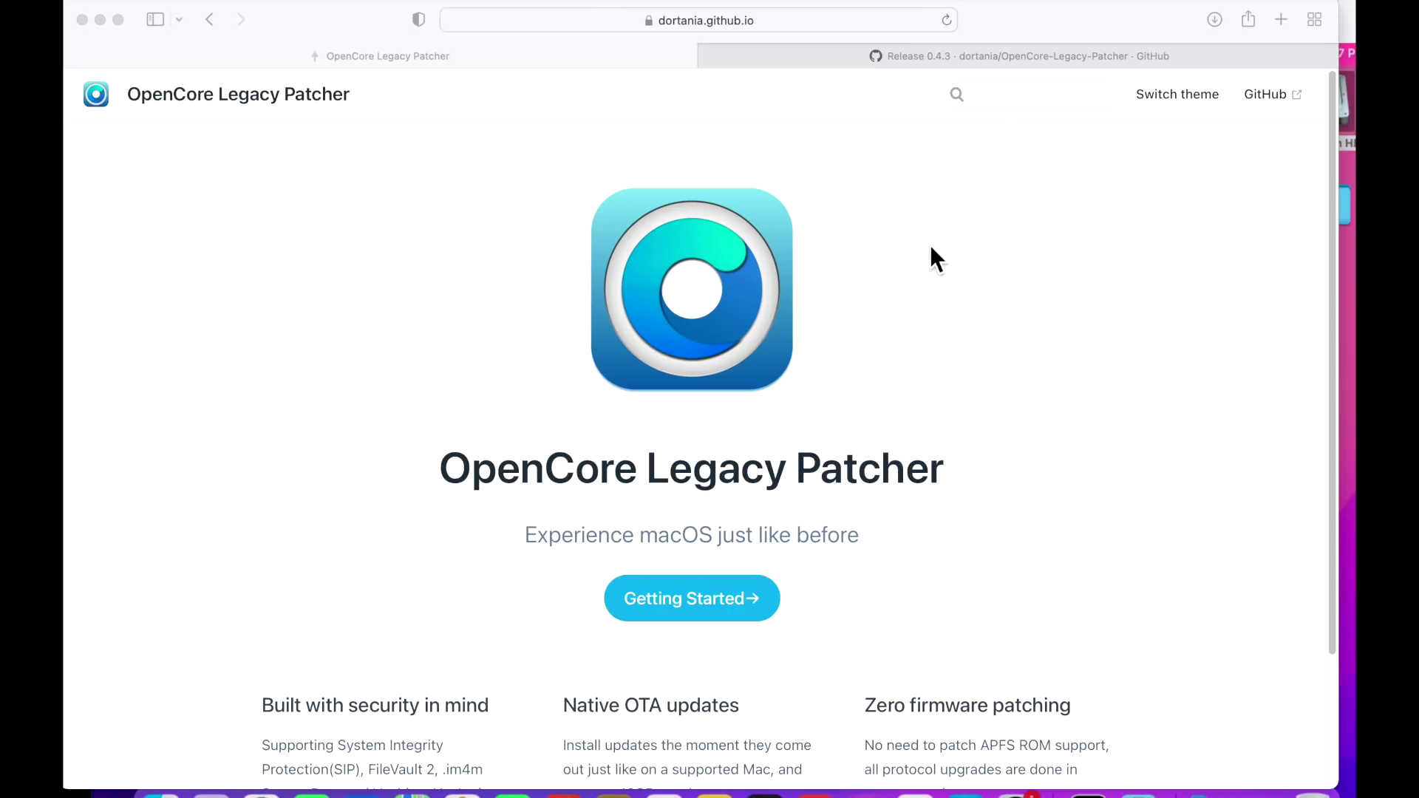
Show the GitHub 0.4.3 release notes, then bring the Early 2011 MacBook Pro session forward.
left_click(925, 56)
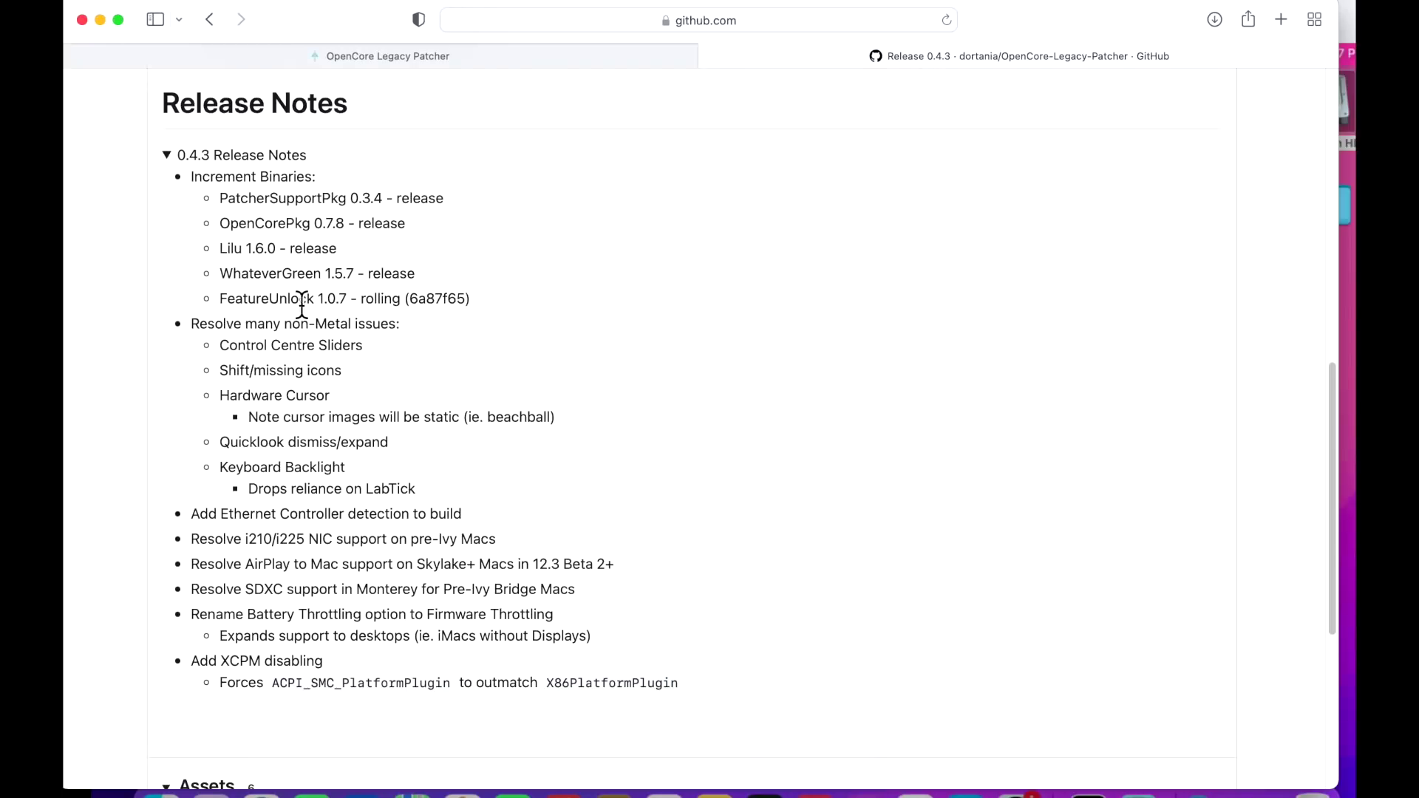
key("super+Tab")
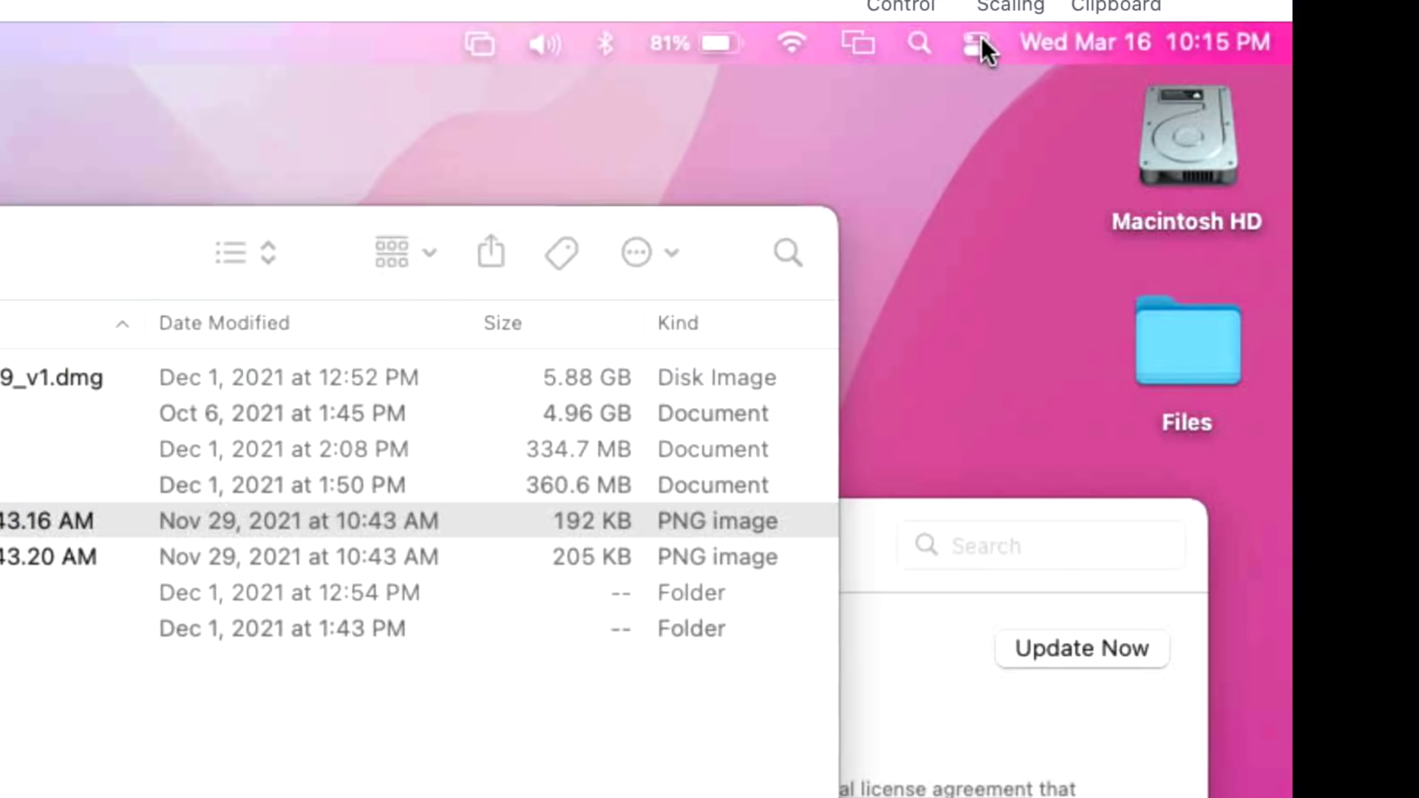
Open and dismiss Control Center and the Apple menu on both remote Macs, choosing nothing.
left_click(1201, 54)
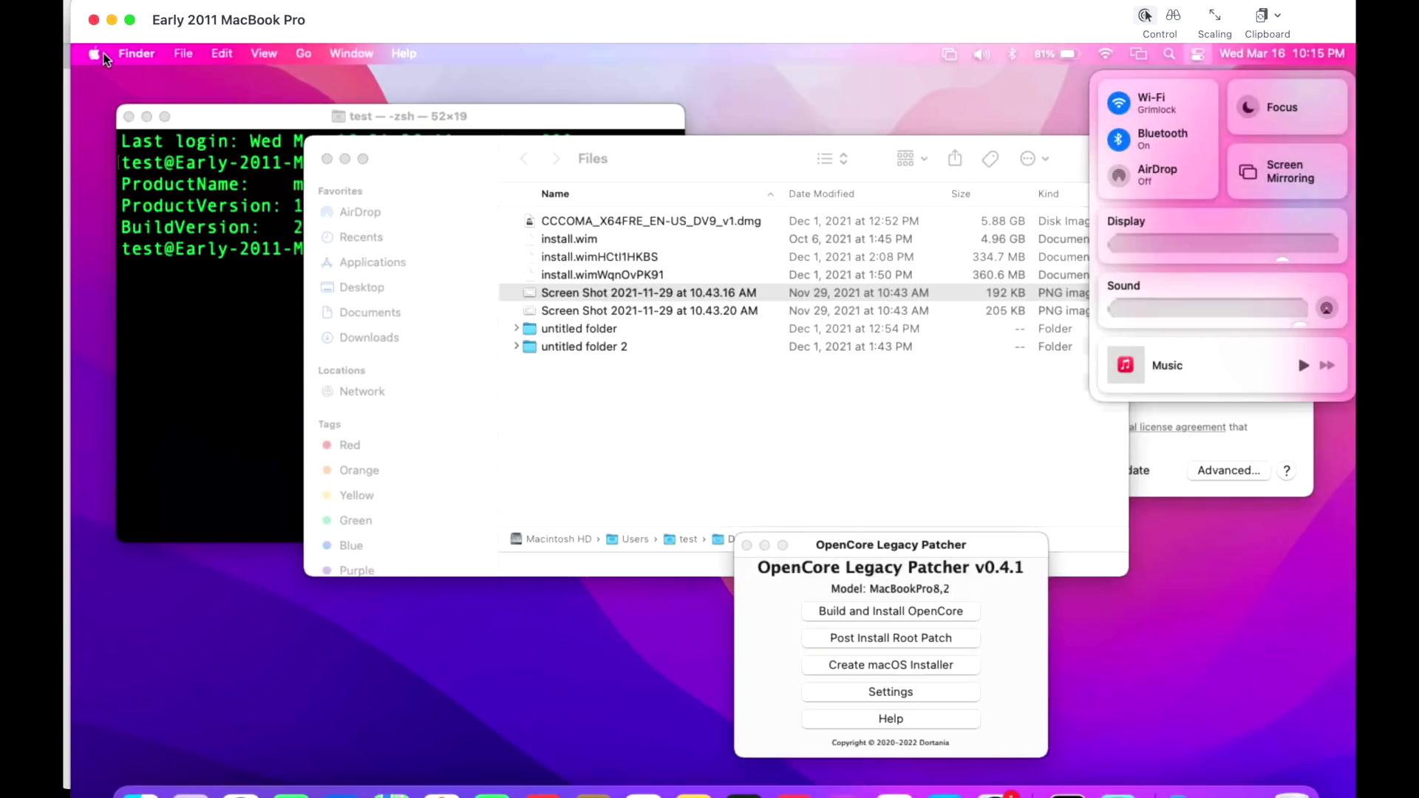
left_click(103, 53)
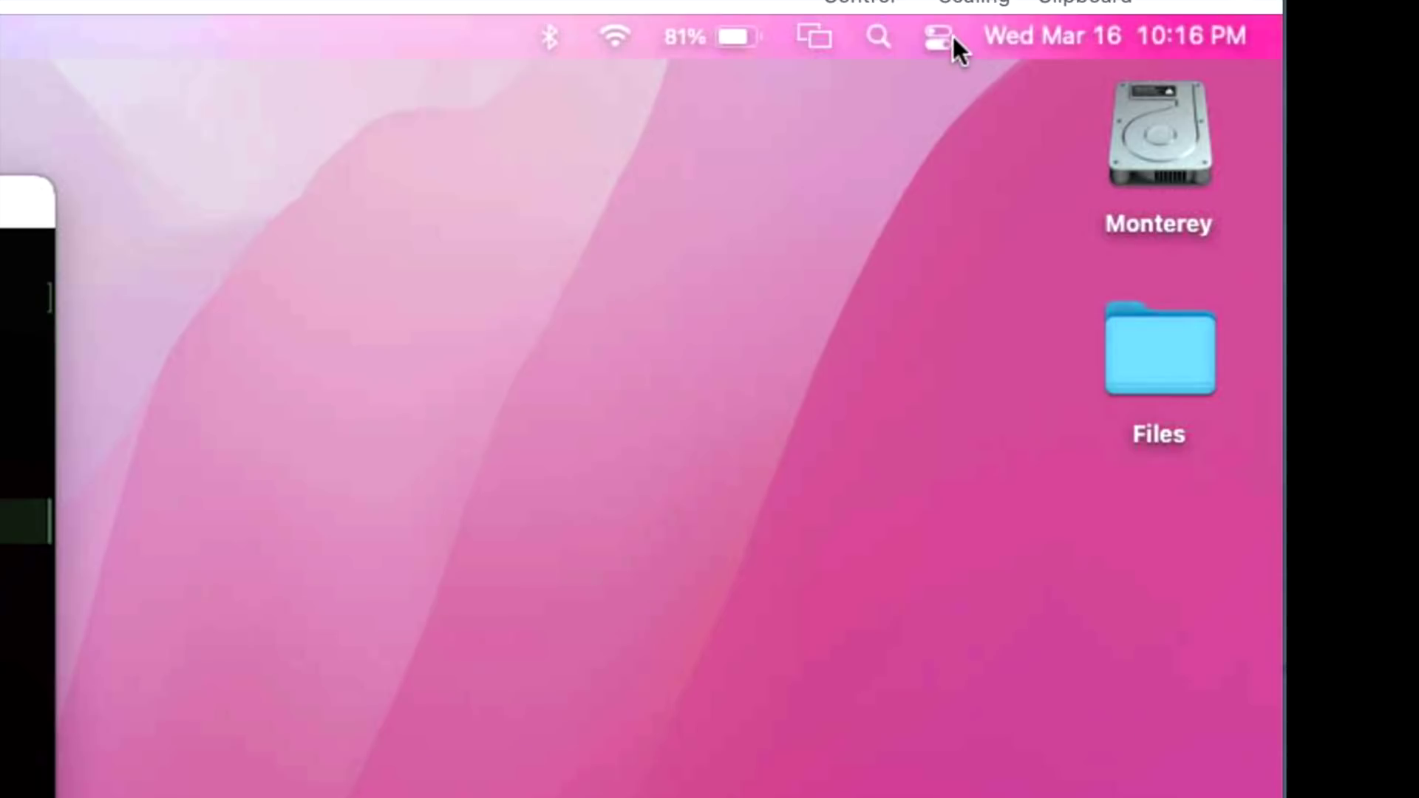
left_click(1196, 54)
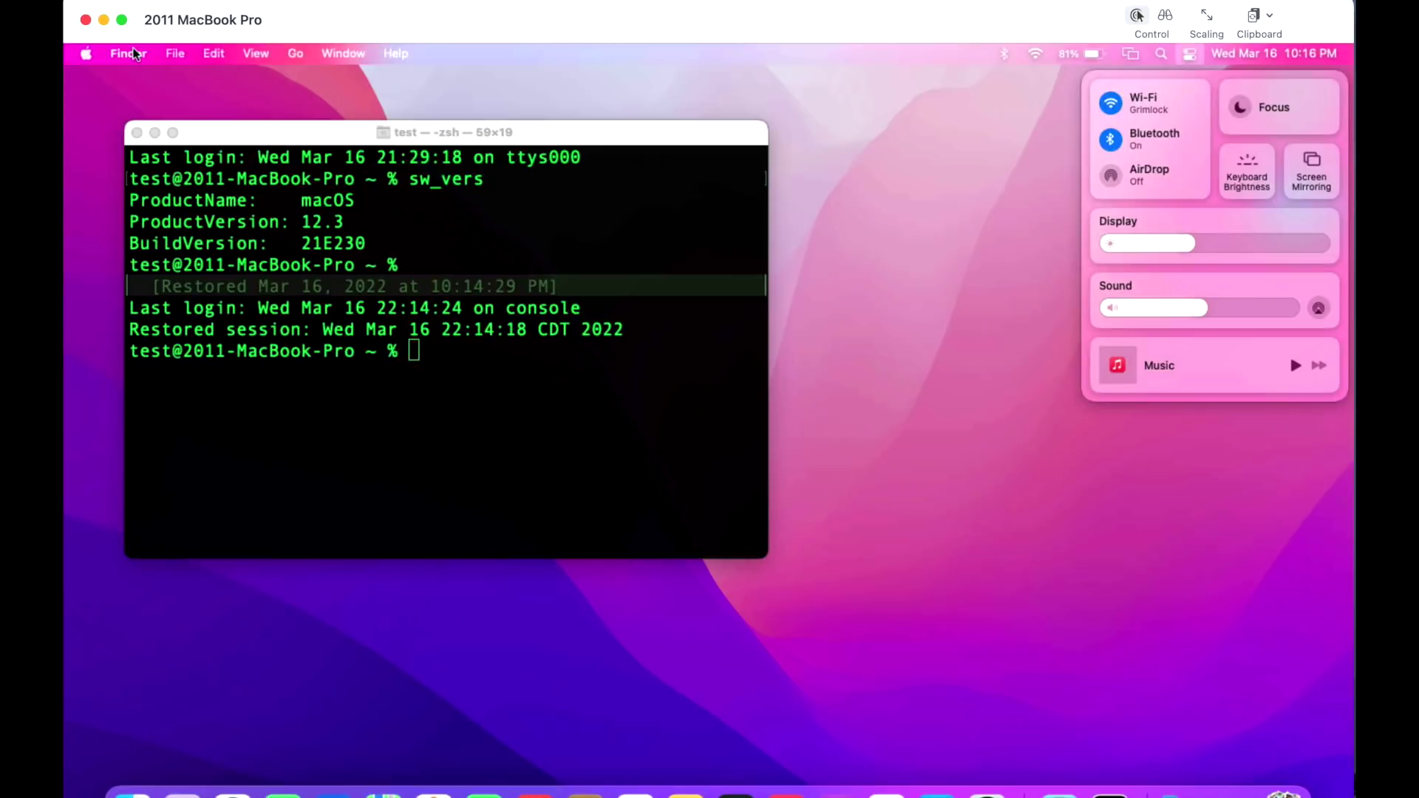
left_click(81, 62)
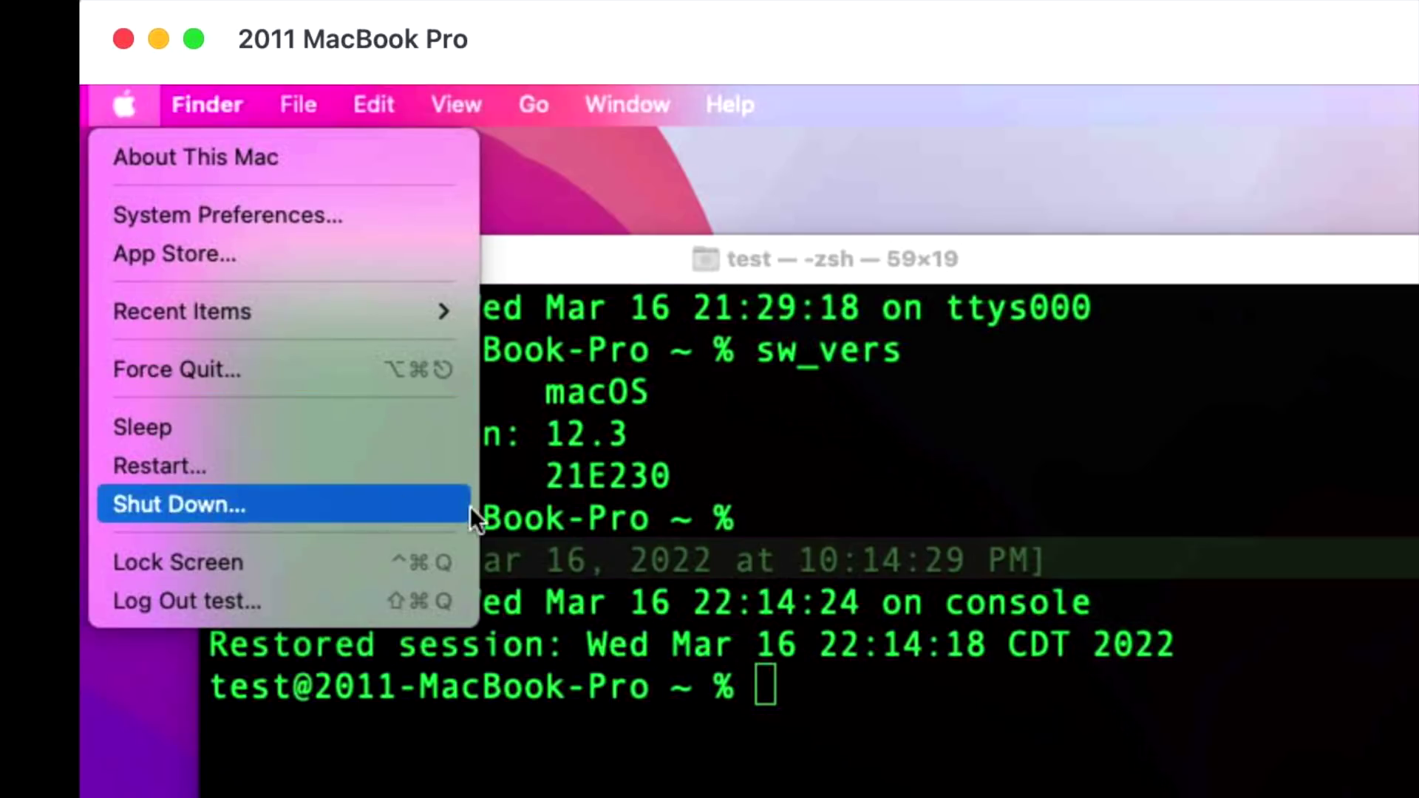
left_click(1360, 481)
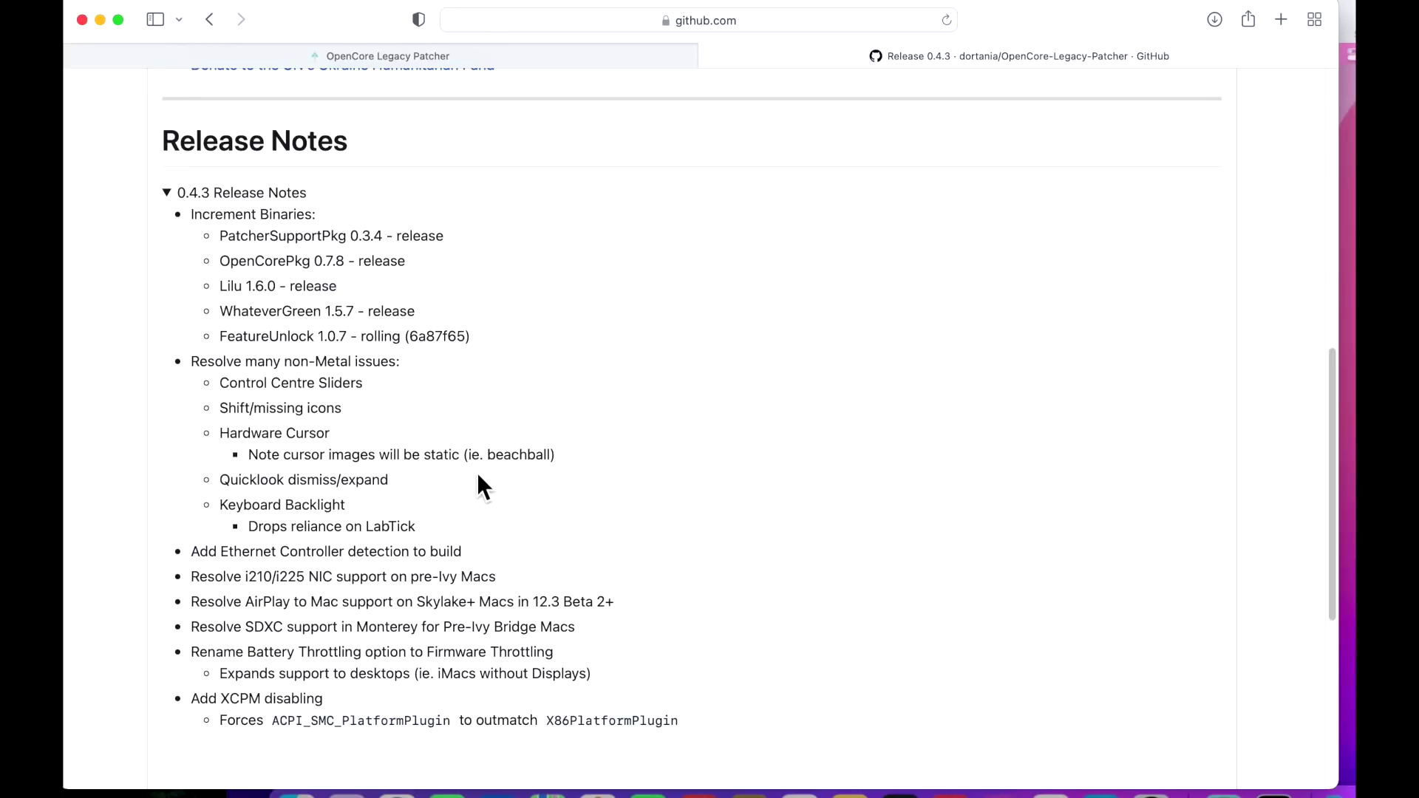
key("super+Tab")
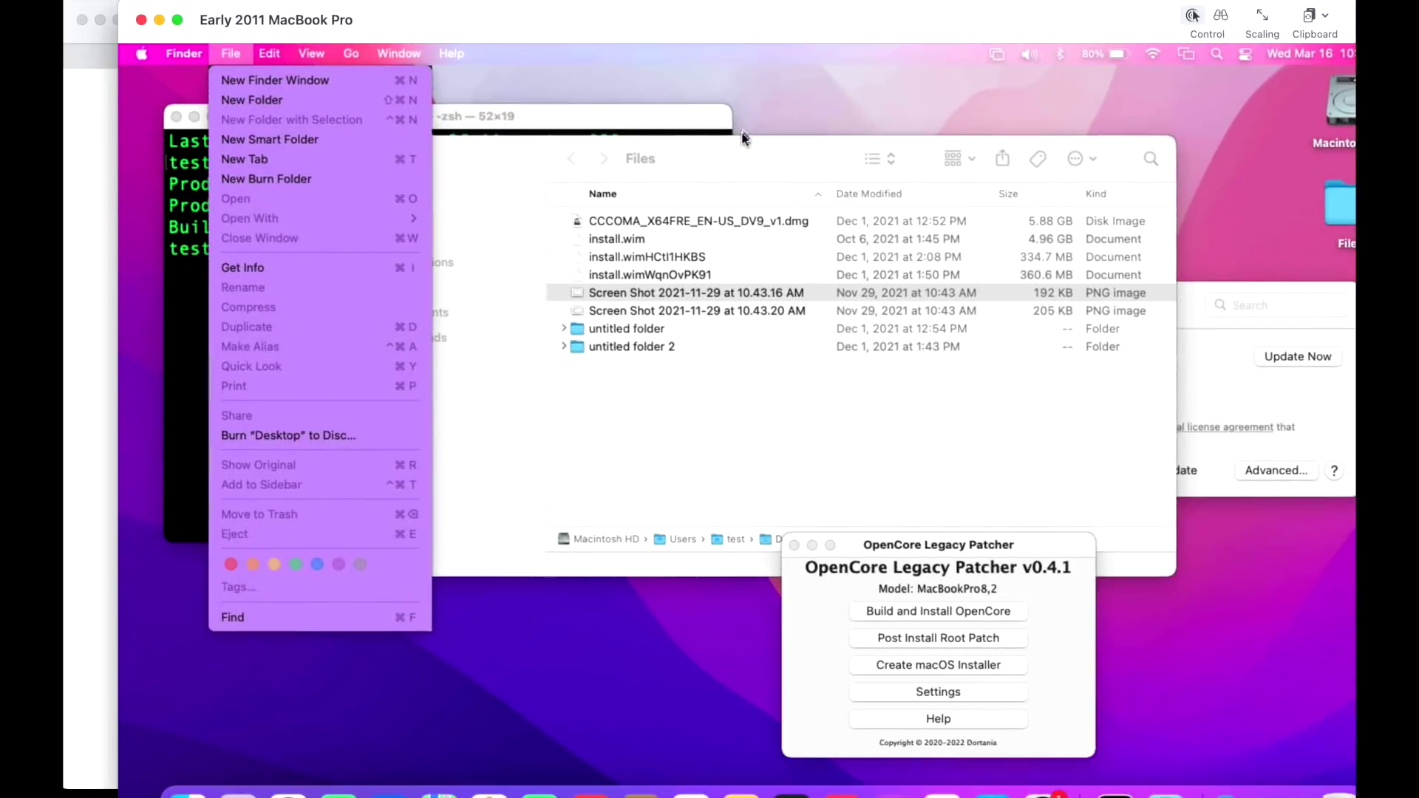
left_click(748, 142)
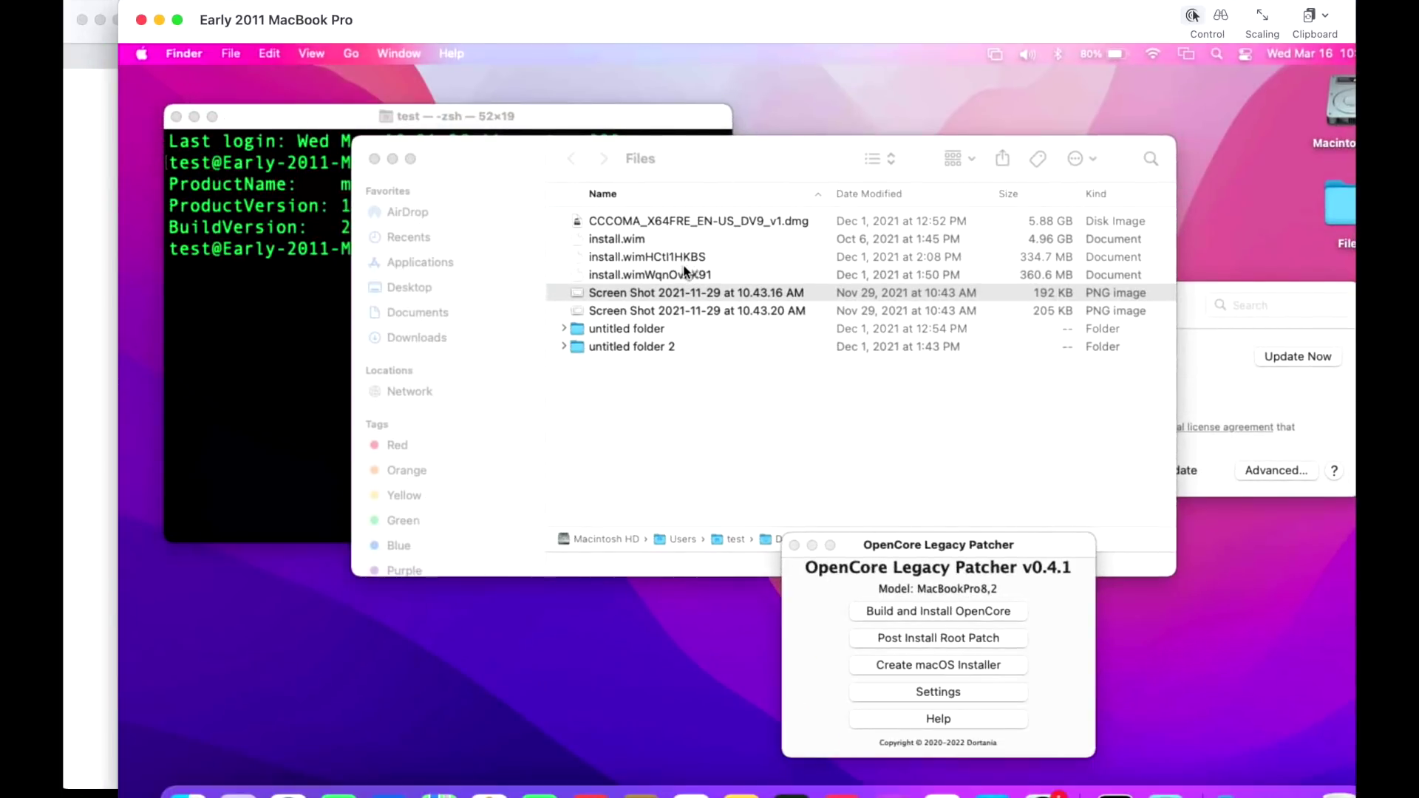
left_click(681, 292)
key("space")
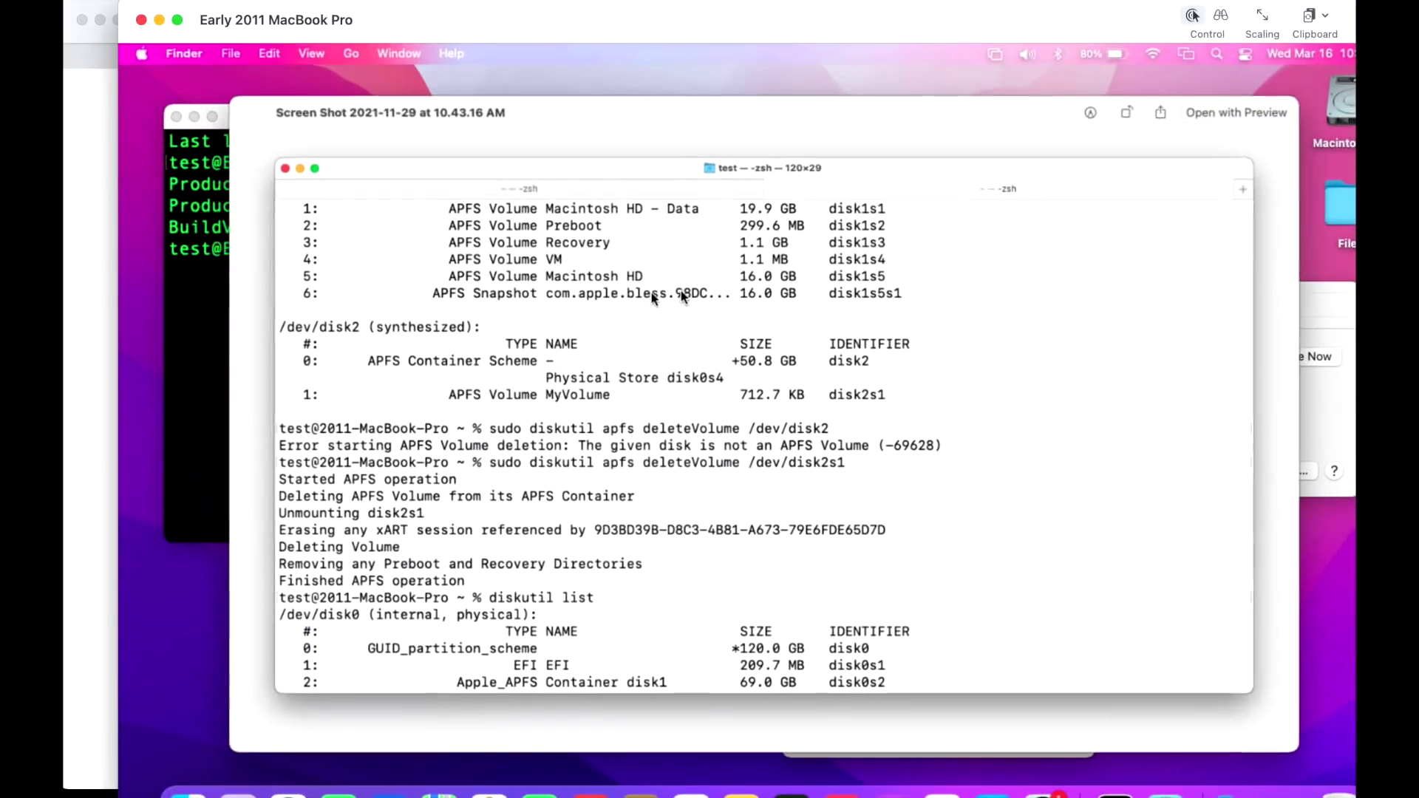
key("space")
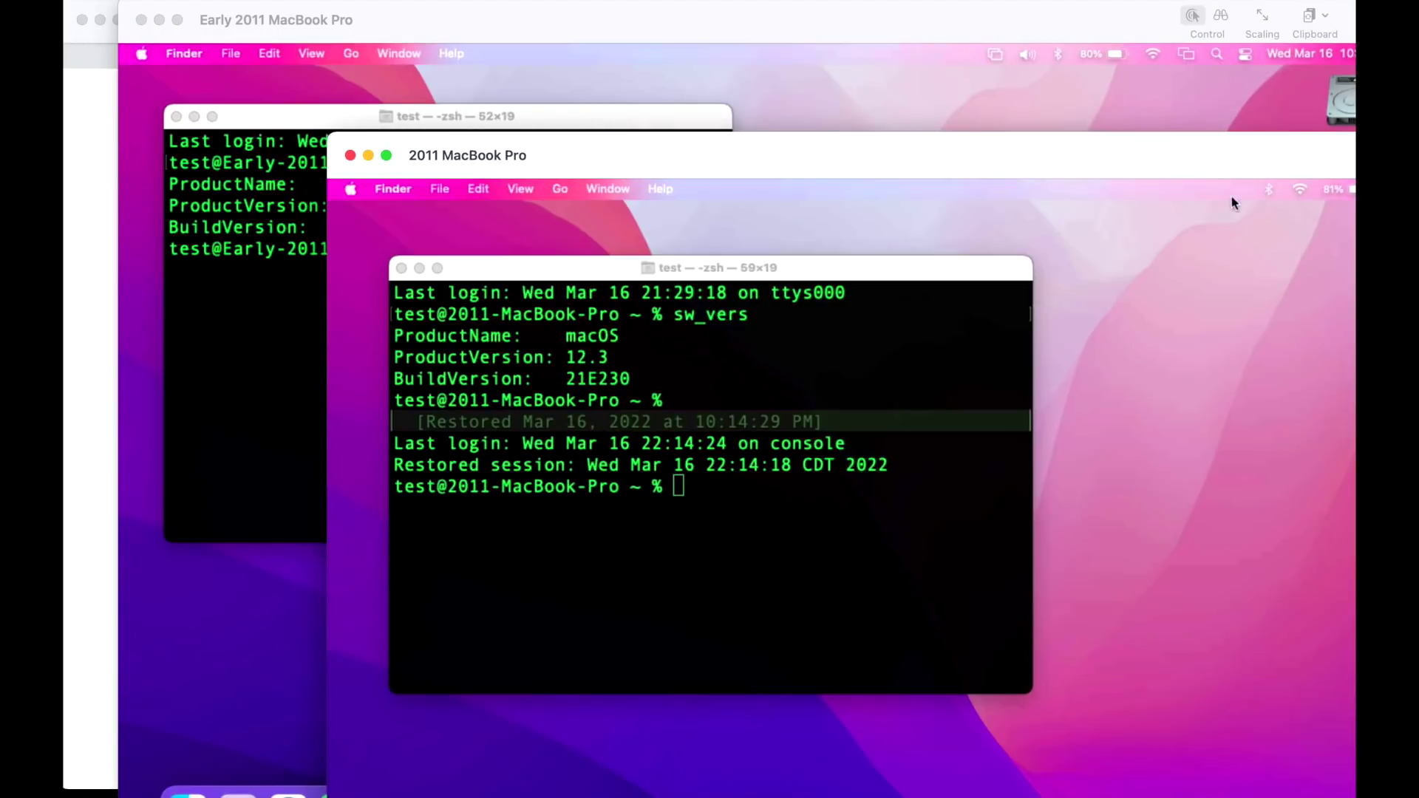
left_click(1232, 203)
left_click(929, 357)
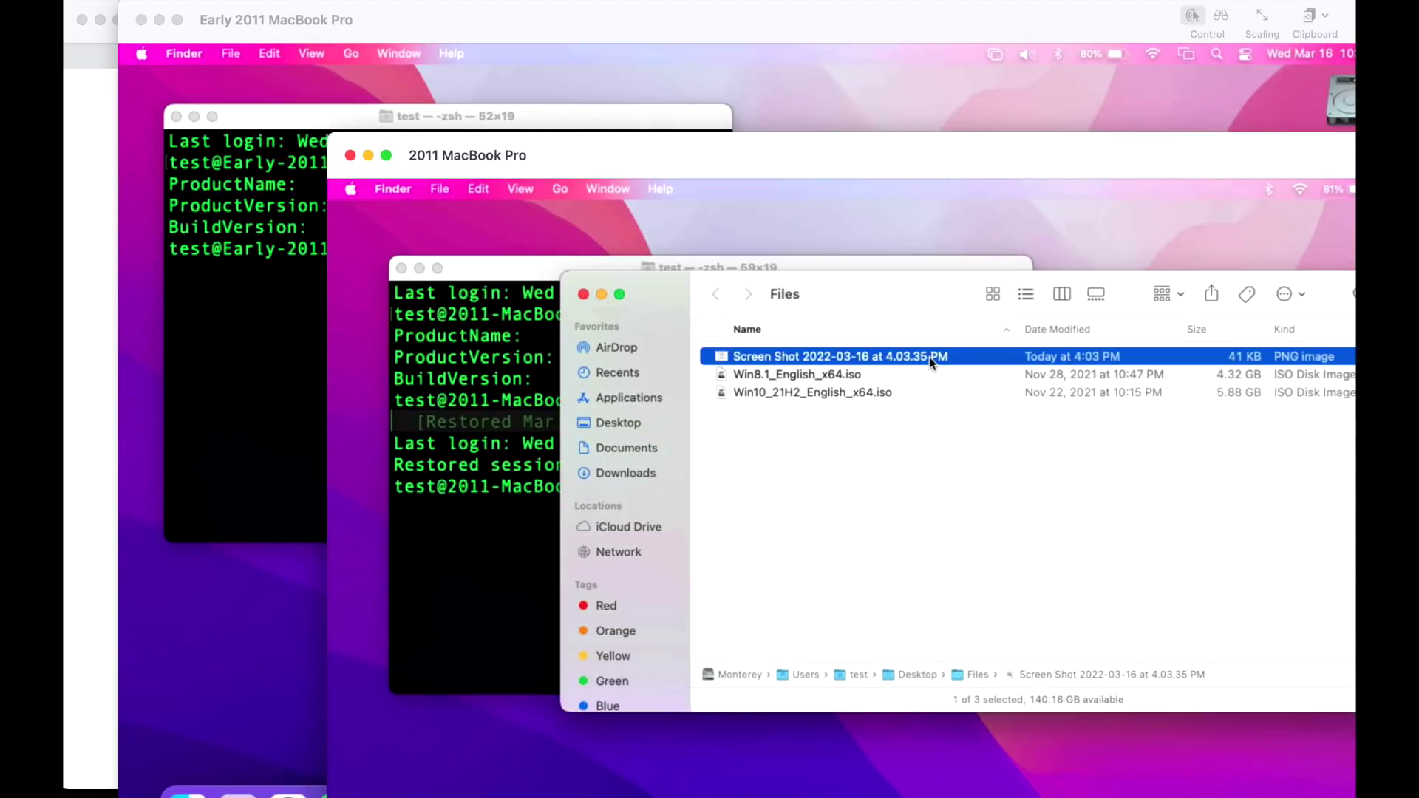
key("space")
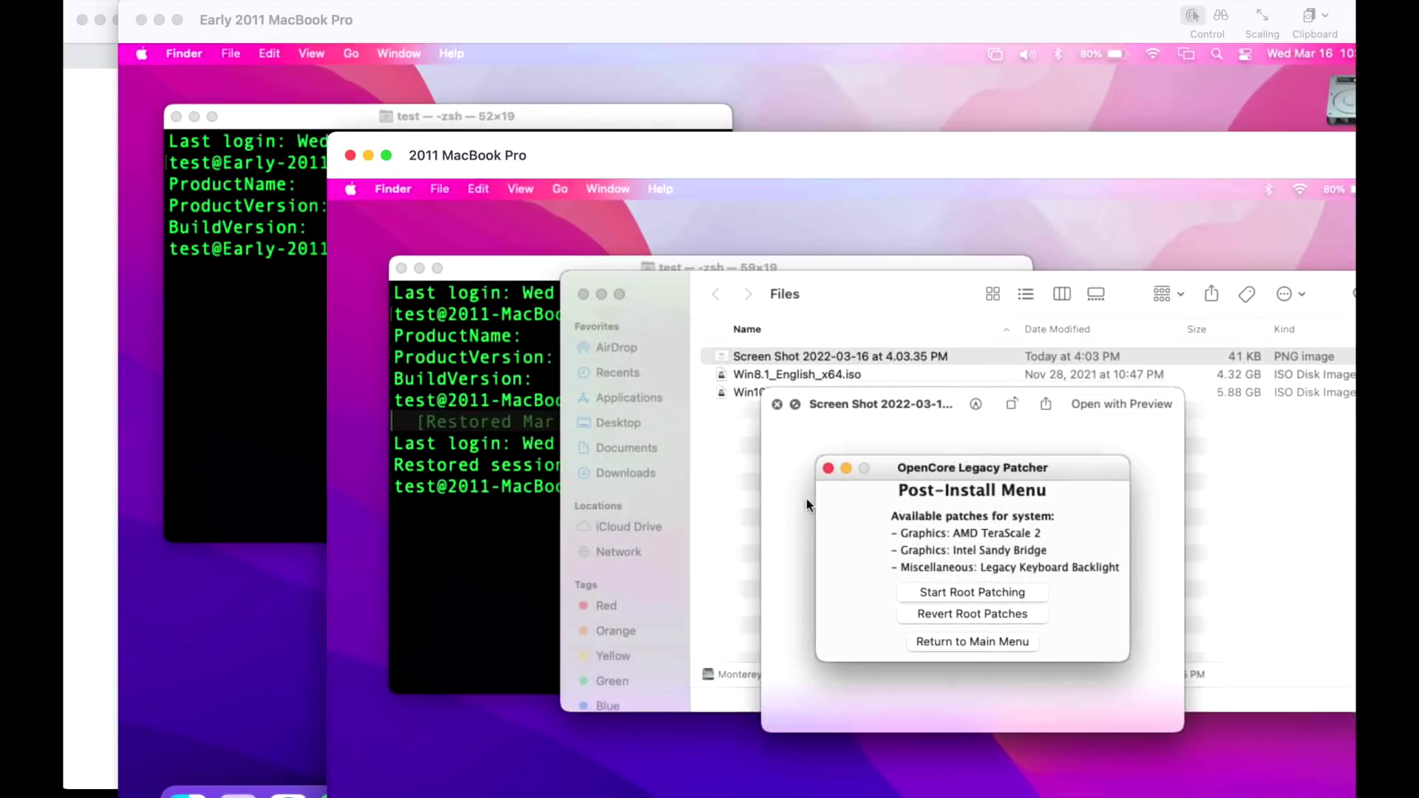
key("super+Tab")
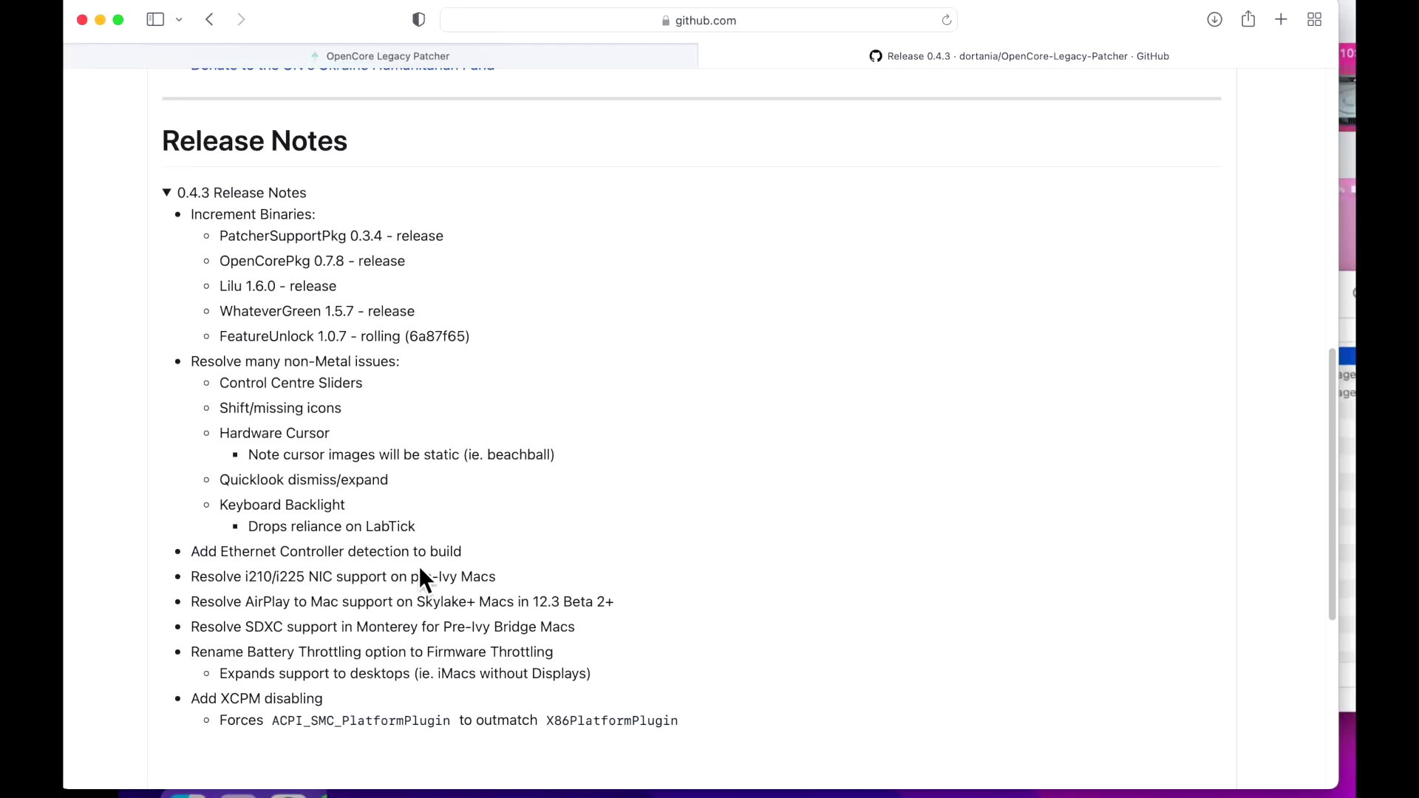
Highlight the LabTick note, then adjust the 2011 MacBook Pro's keyboard backlight in full-screen view.
left_click_drag(436, 529, 343, 528)
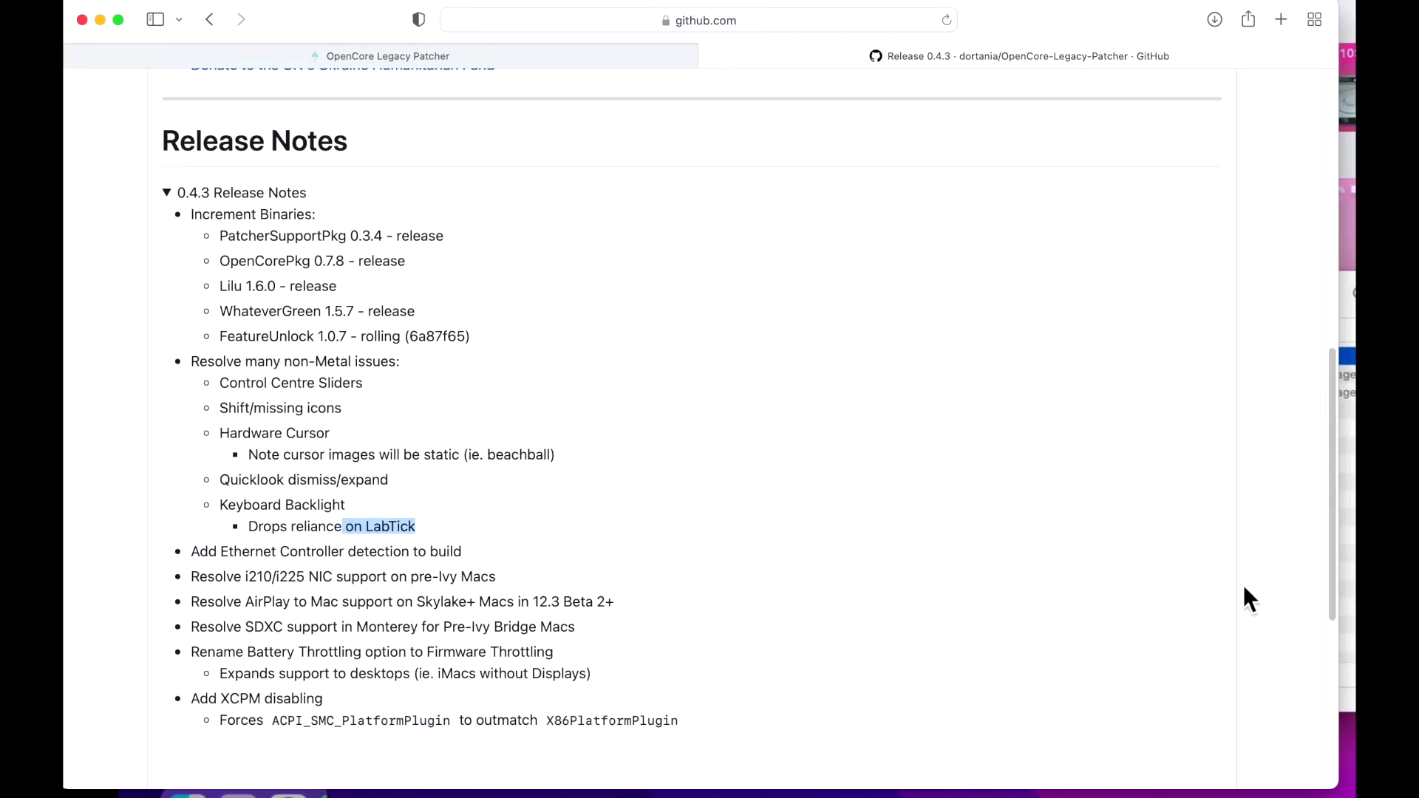
key("super+Tab")
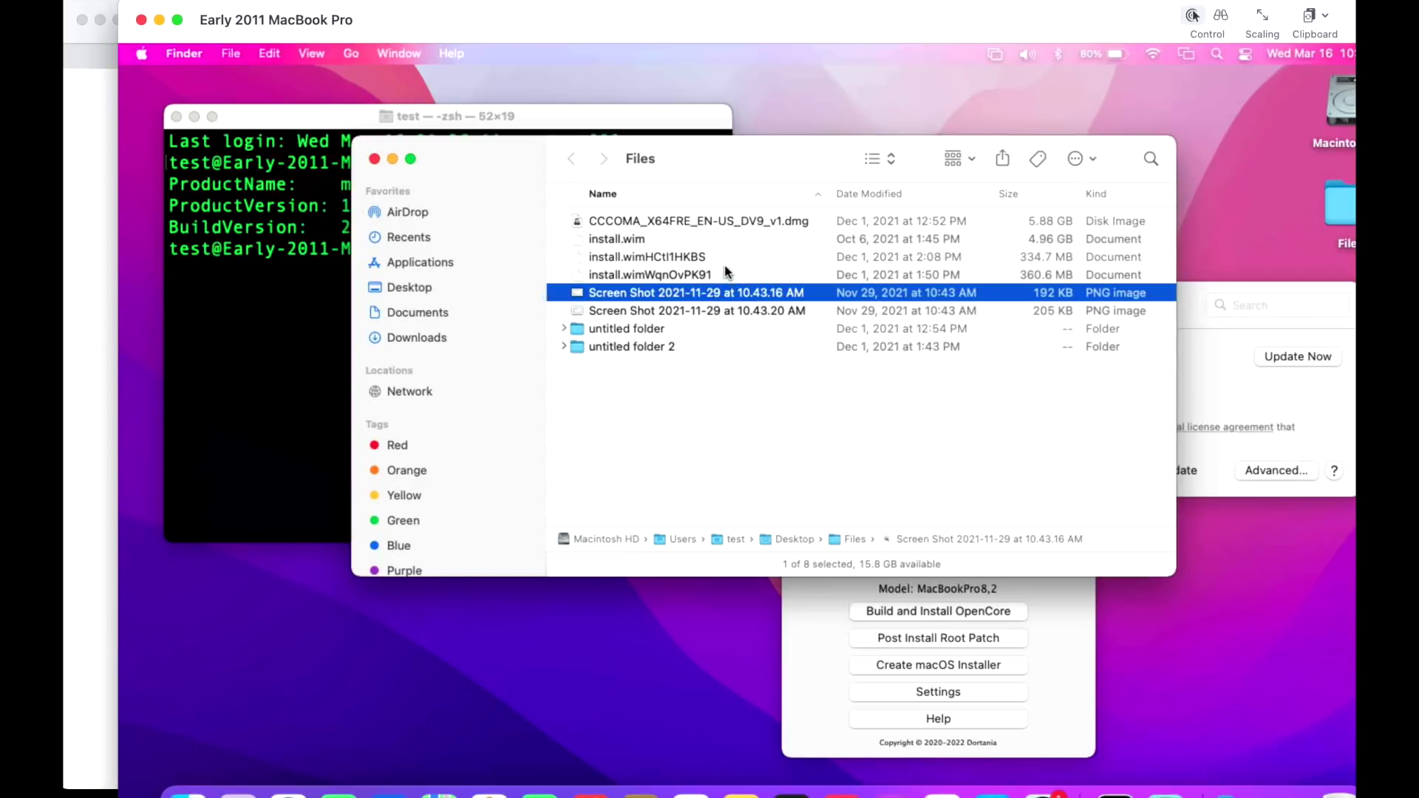
key("F11")
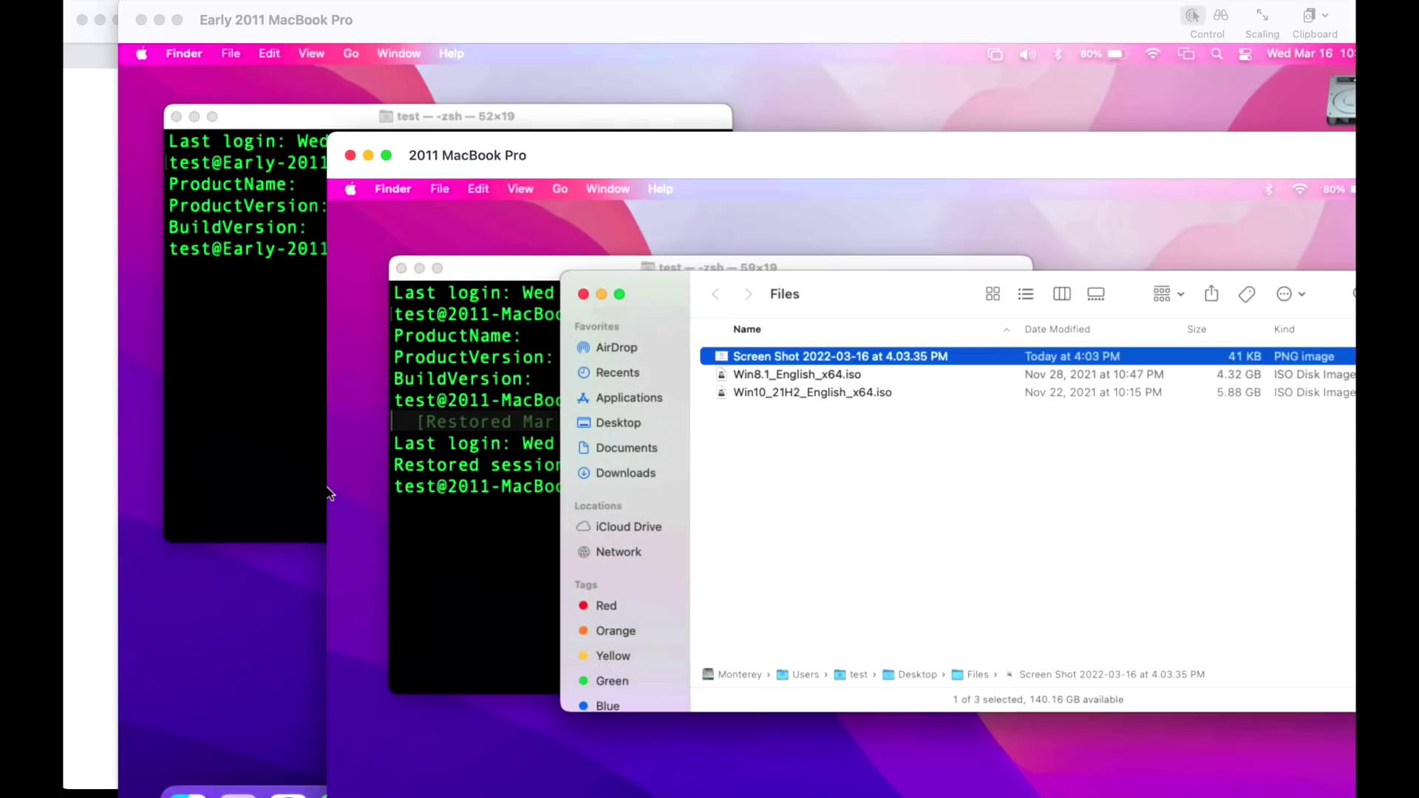
key("ctrl+super+f")
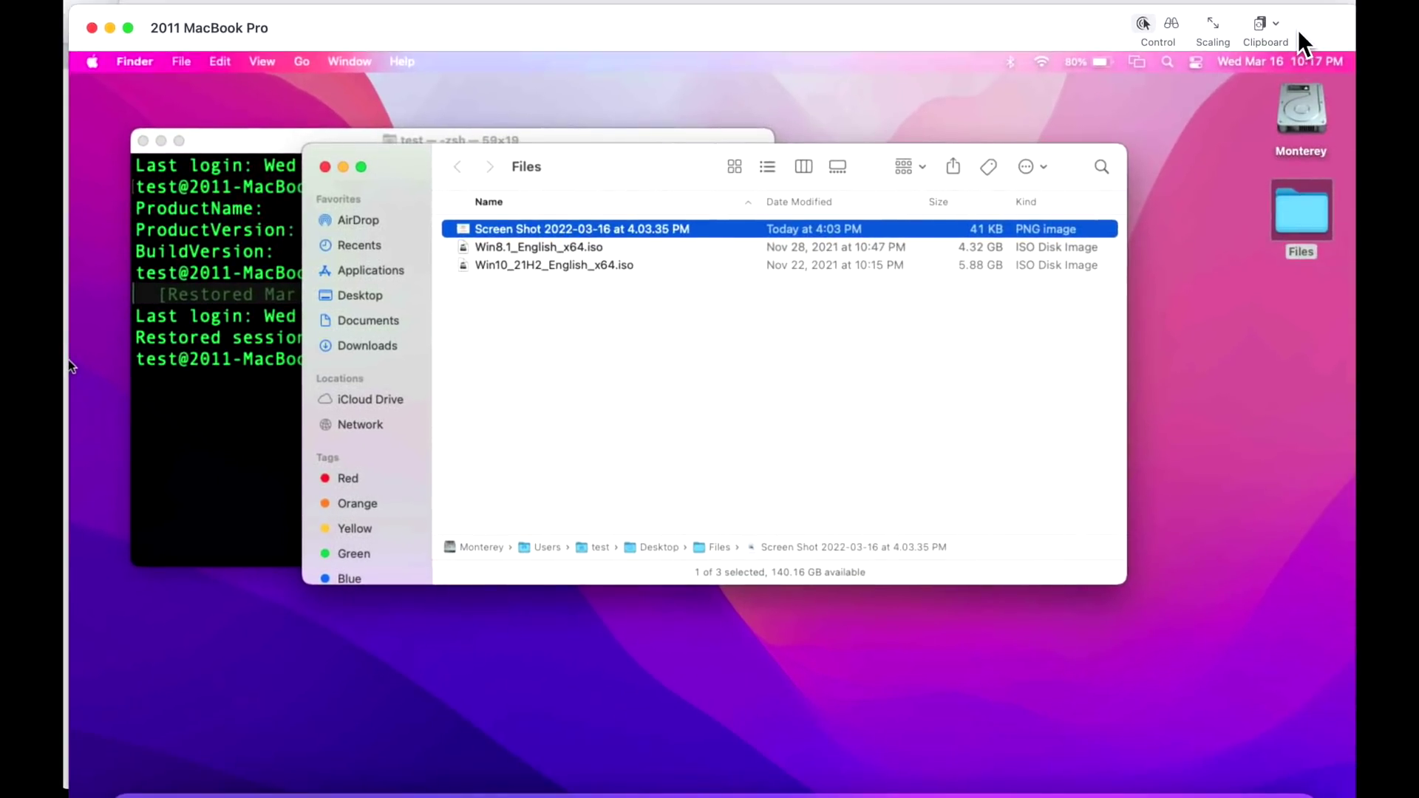
key("F6")
key("ctrl+Left")
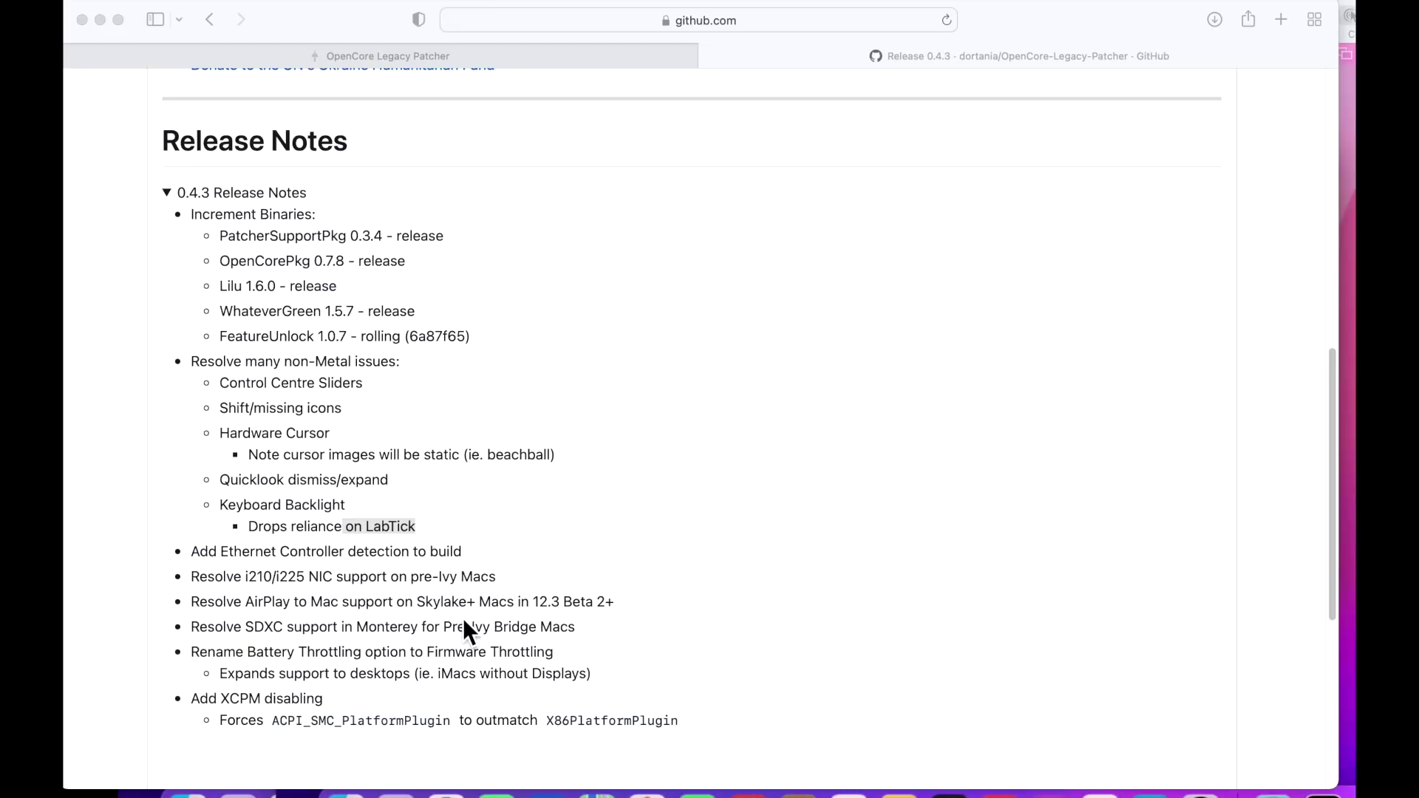
Scroll through the 0.4.3 release notes and return to the Early 2011 MacBook Pro session.
scroll(665, 501, "up", 8)
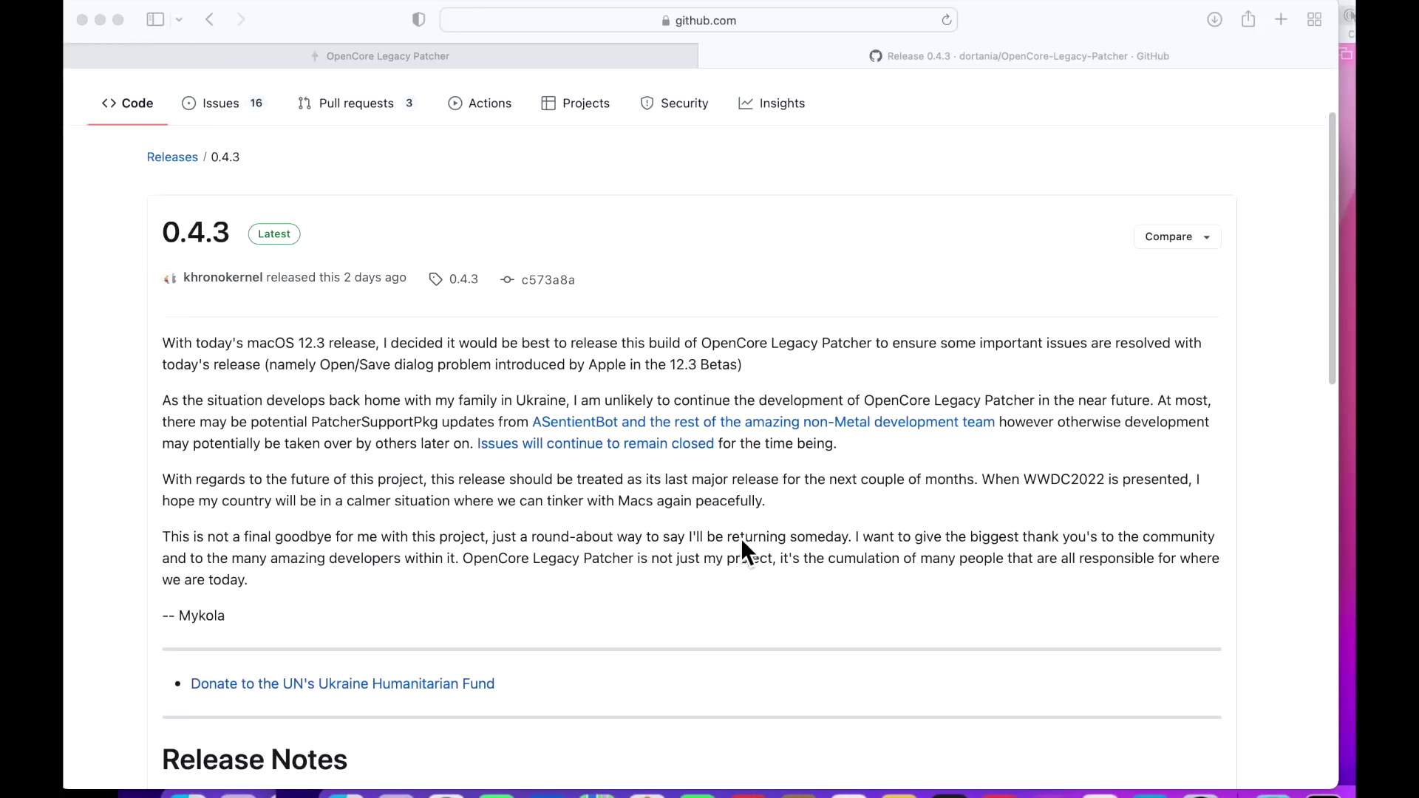
scroll(926, 649, "down", 1)
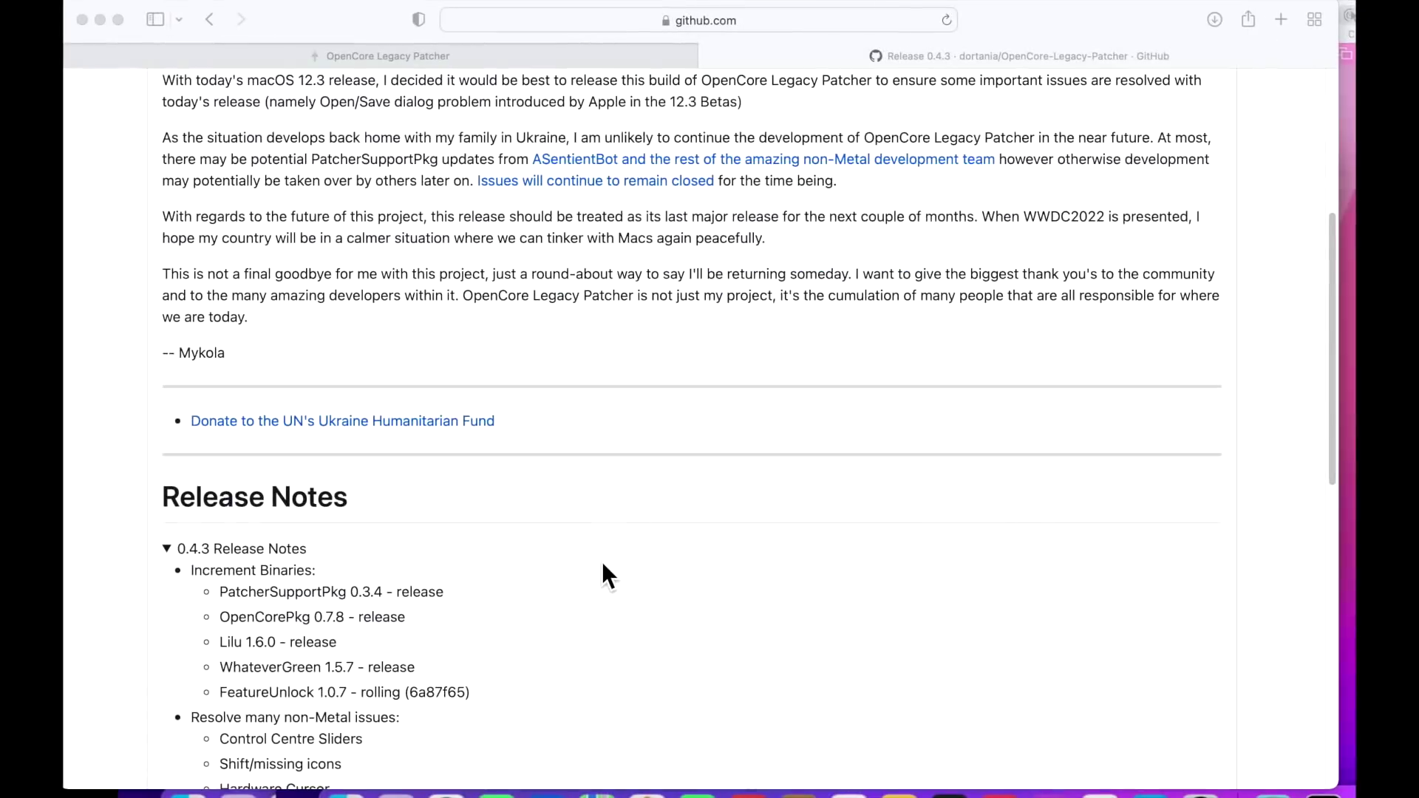
scroll(600, 564, "down", 2)
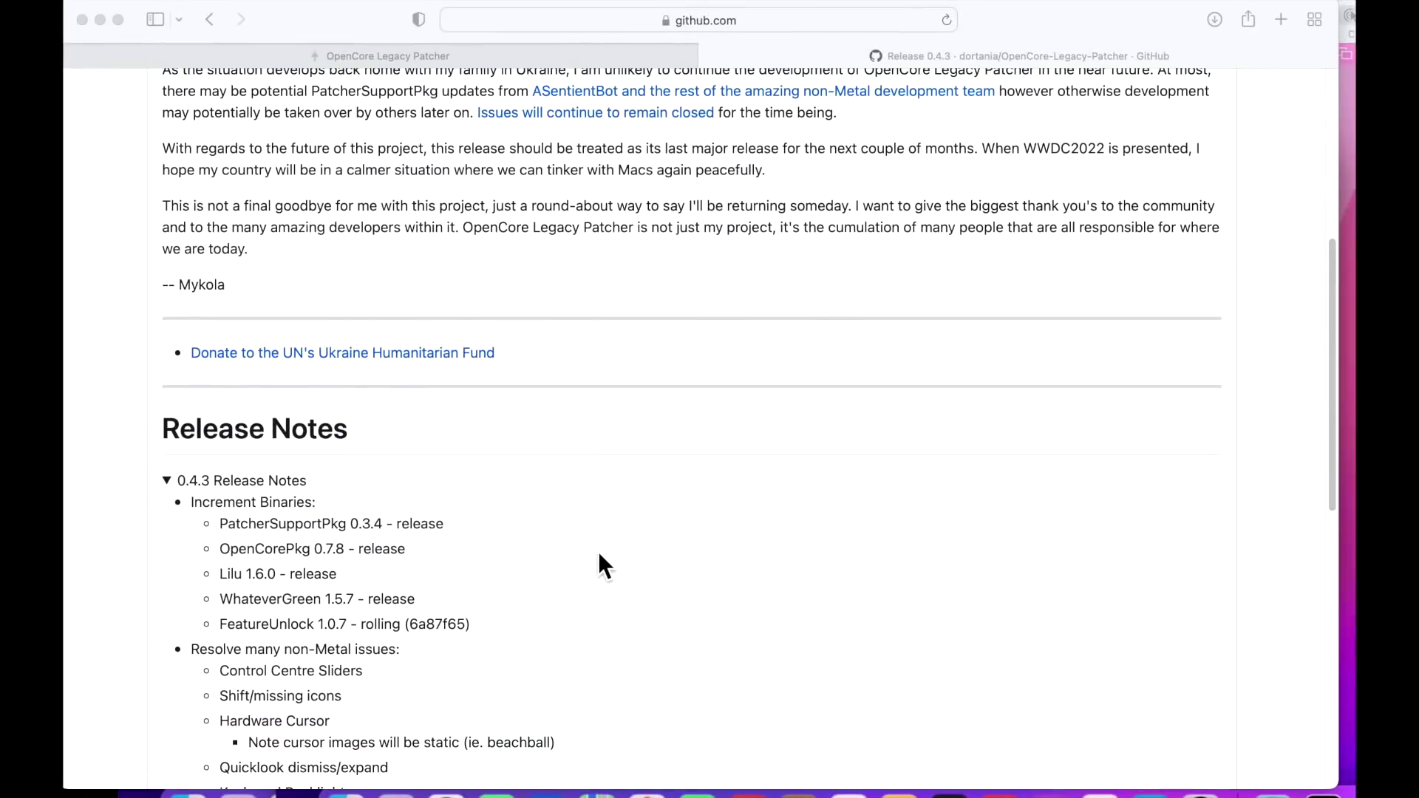
scroll(598, 556, "down", 5)
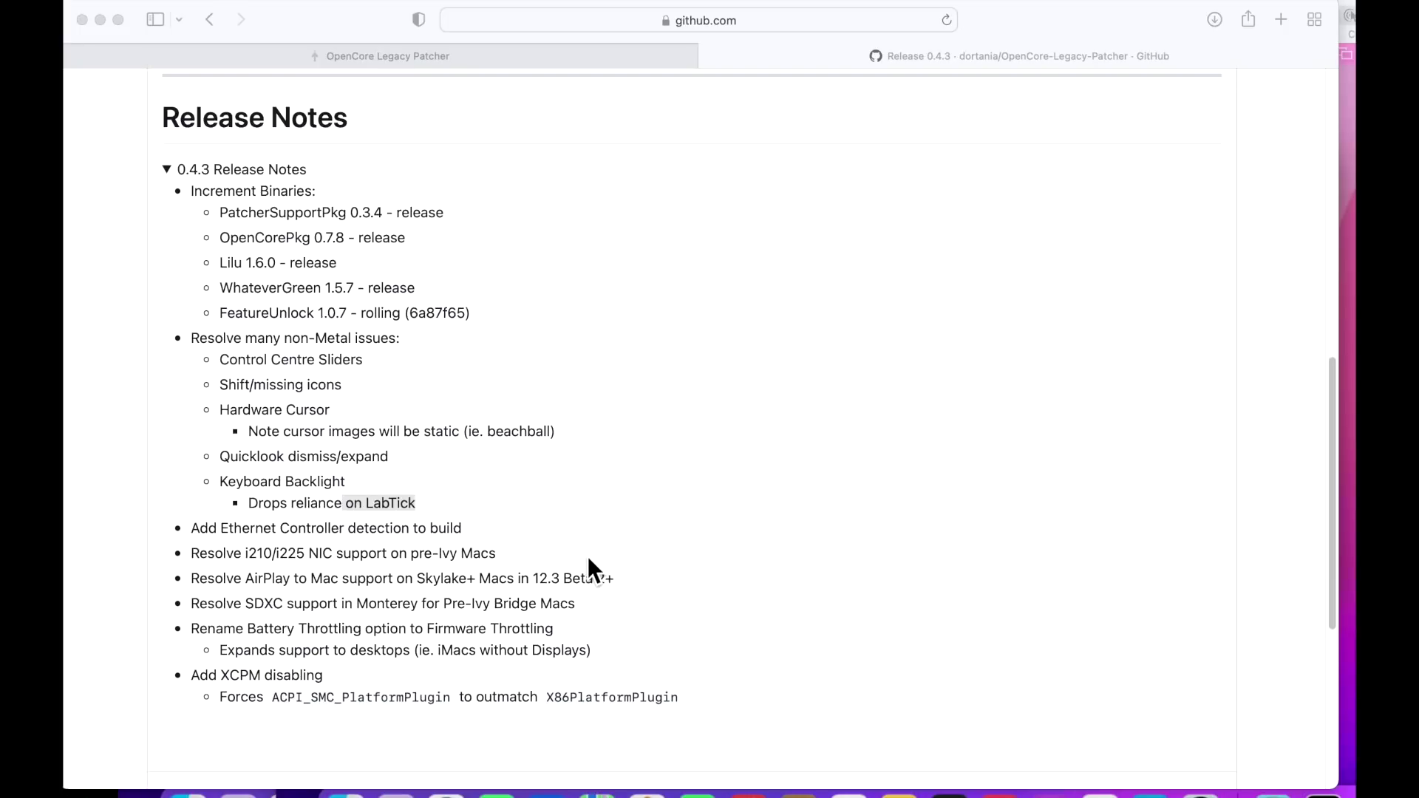
key("super+Tab")
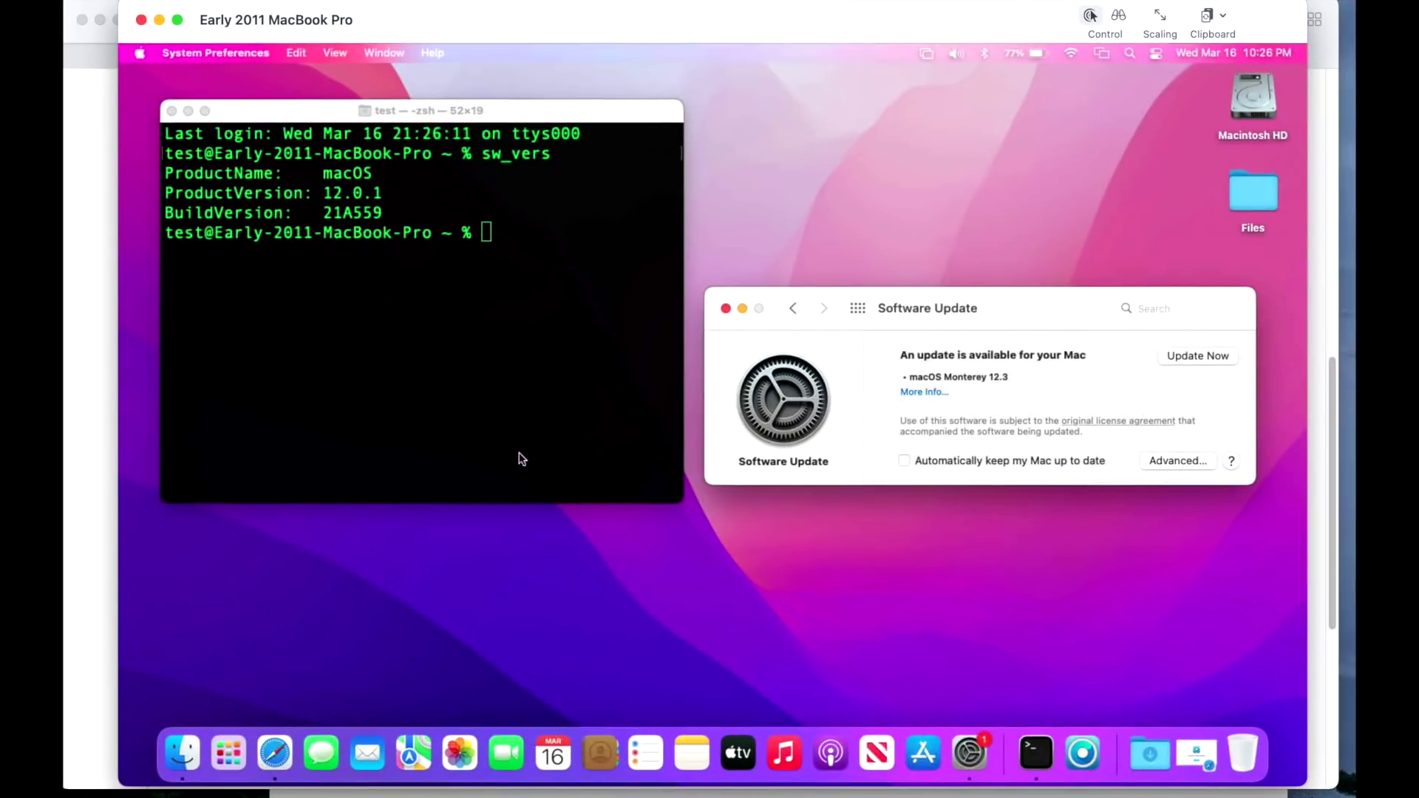
Launch OpenCore Legacy Patcher v0.4.1 from the remote Mac's Dock.
left_click(1096, 750)
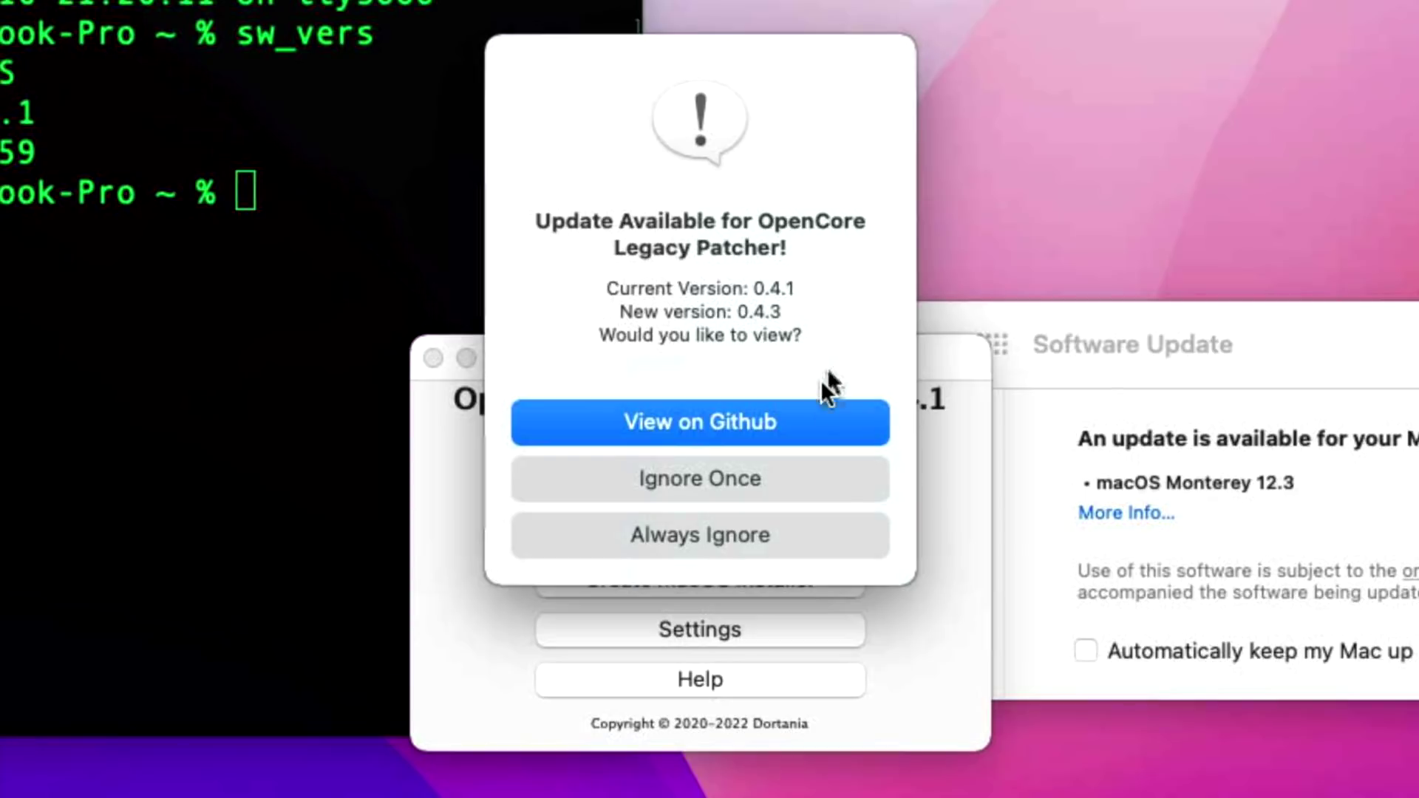
left_click(817, 417)
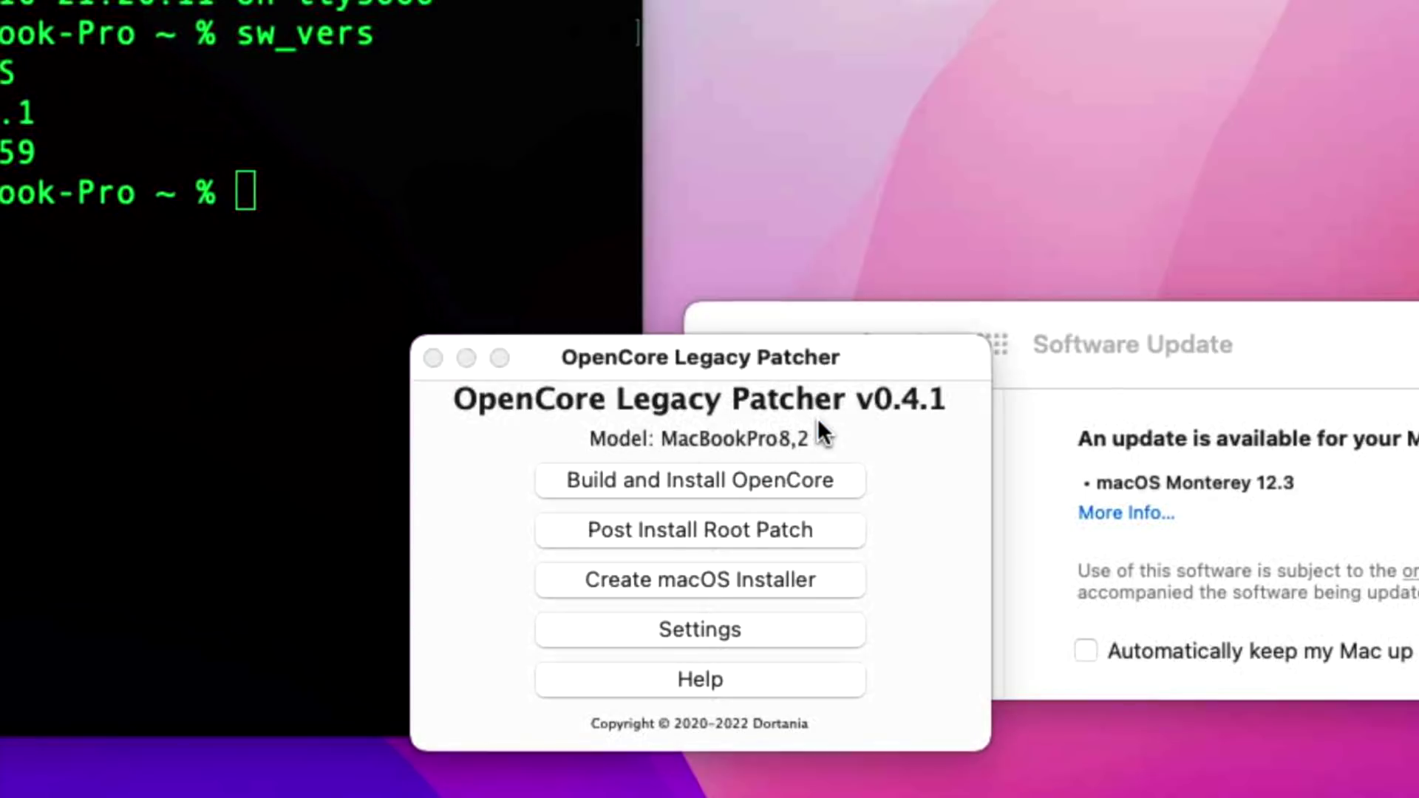
scroll(773, 352, "down", 10)
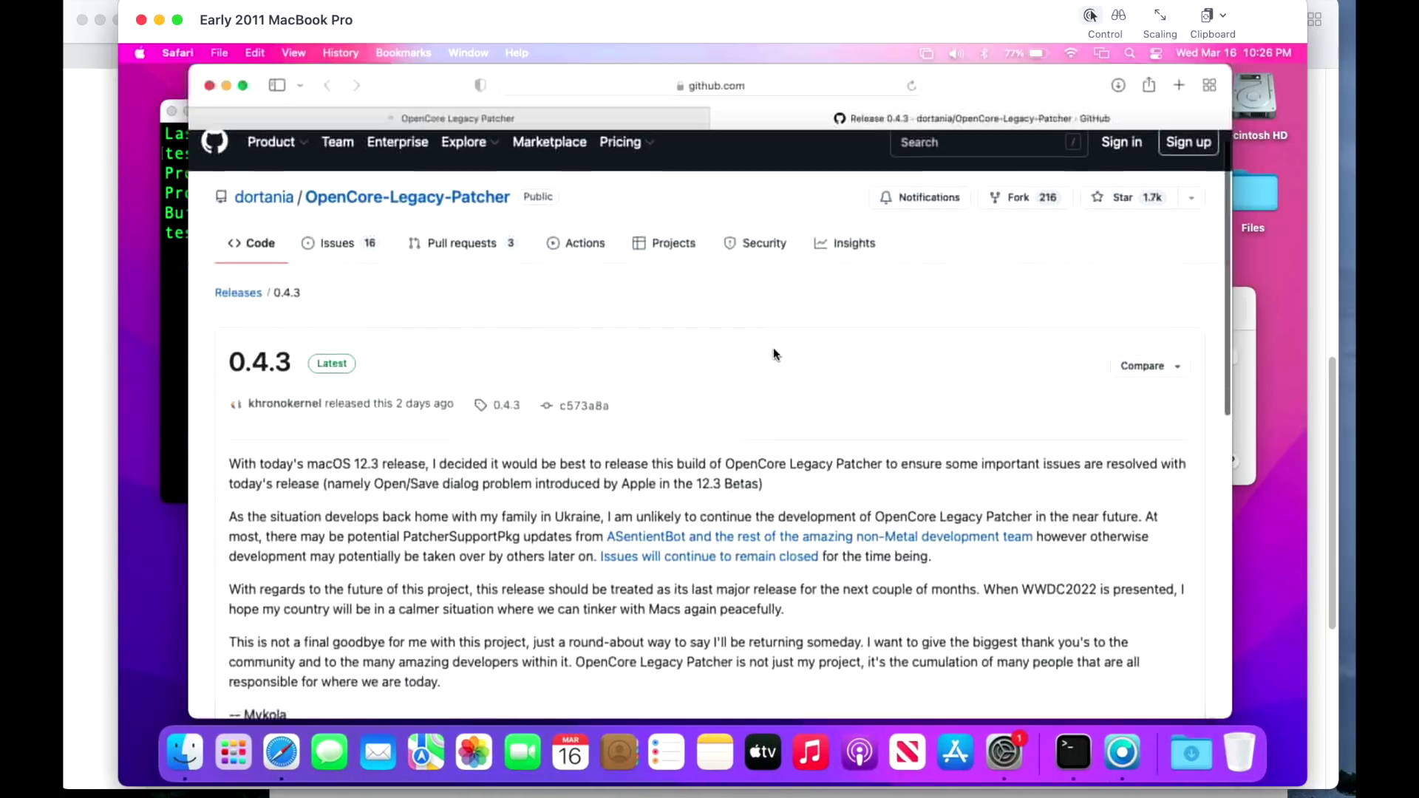
scroll(773, 358, "down", 3)
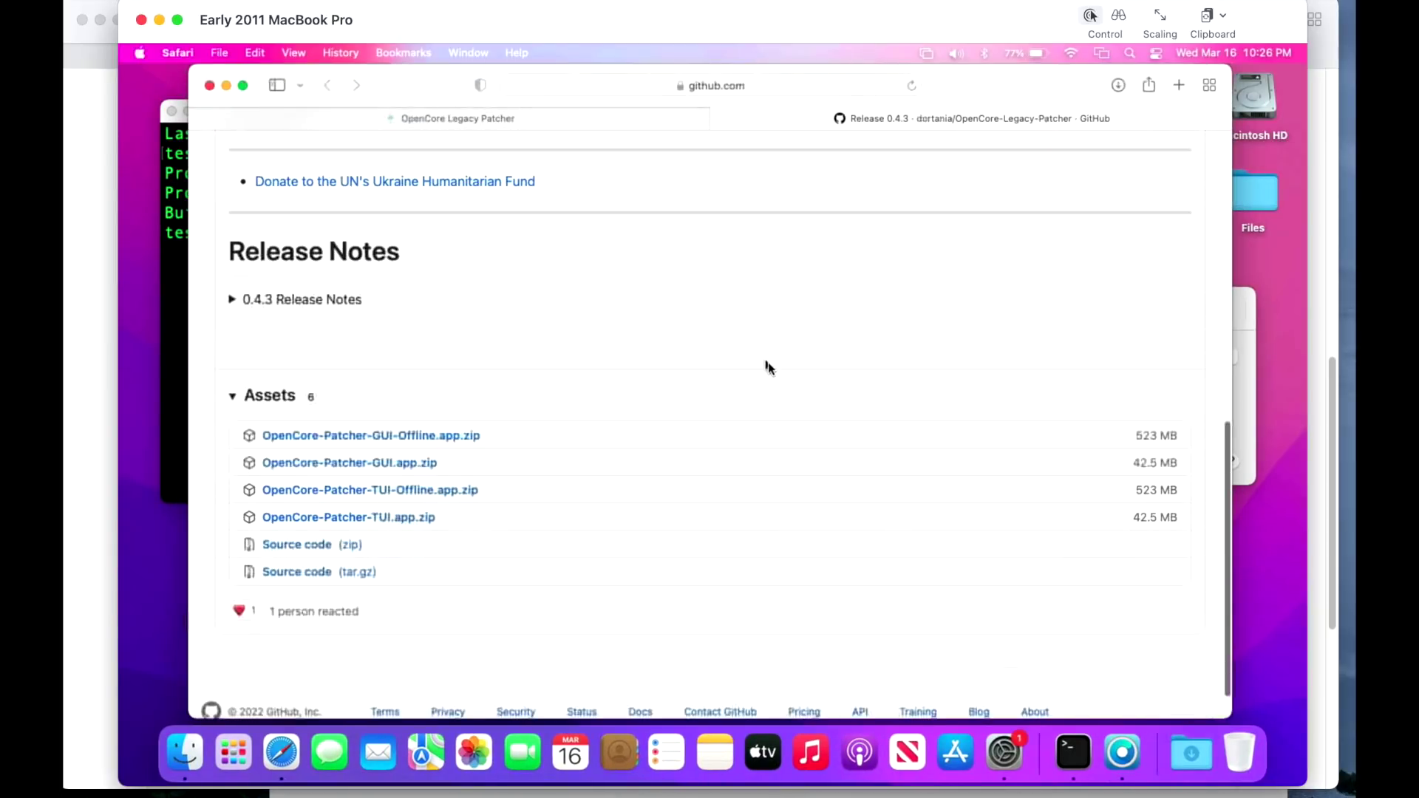
left_click(1125, 761)
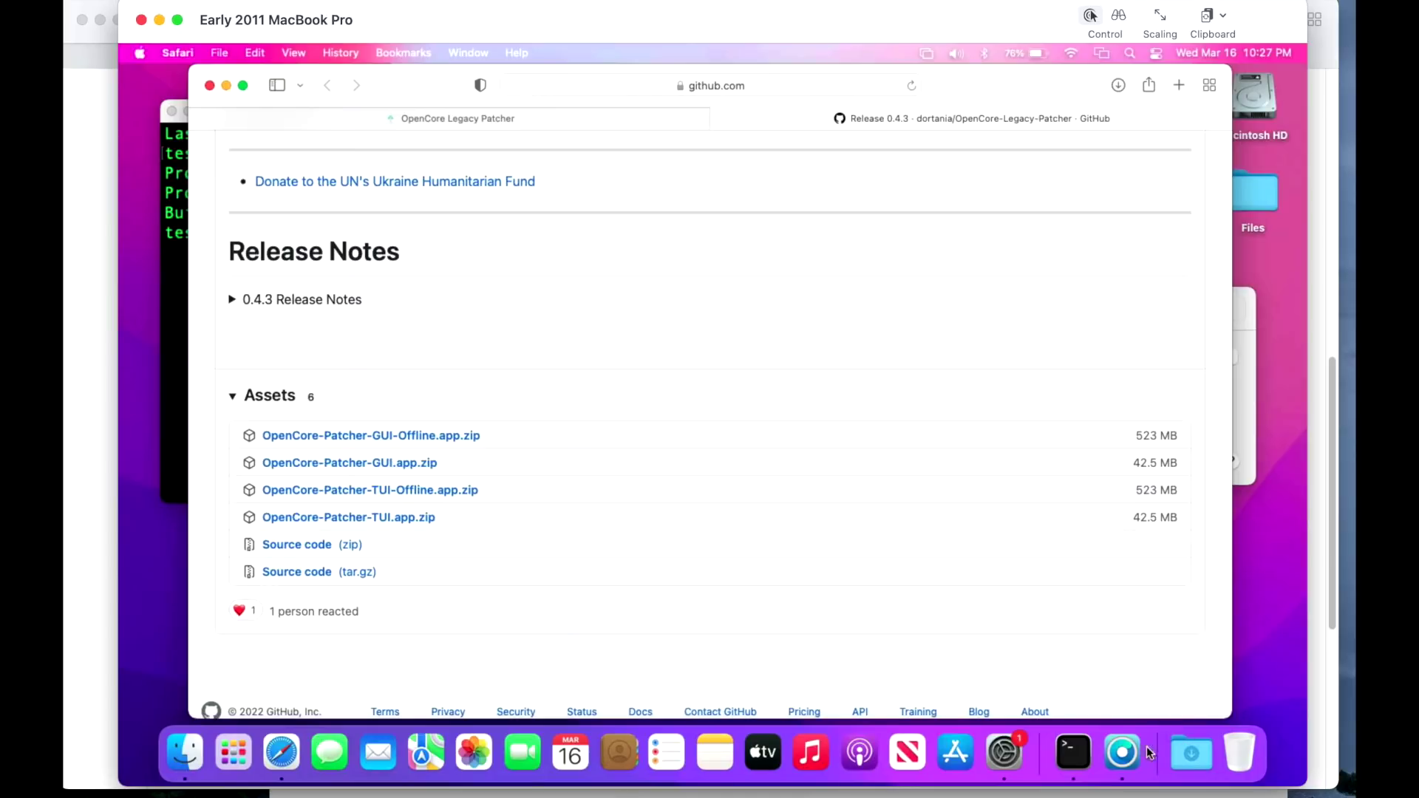
left_click(1137, 751)
left_click(475, 531)
Relaunch OpenCore Legacy Patcher, then bring the Monterey 12.3 Software Update window forward.
left_click(1137, 757)
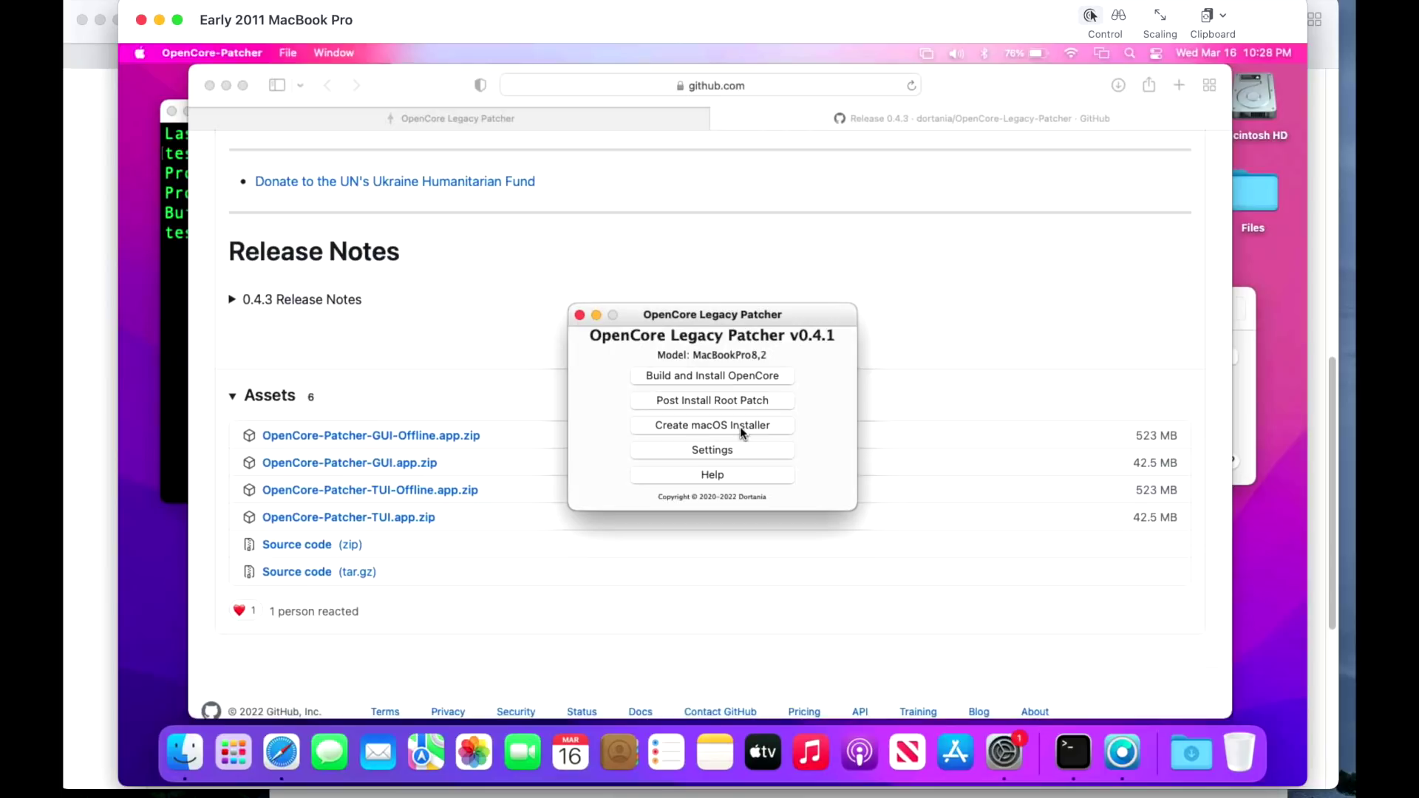
left_click(1244, 396)
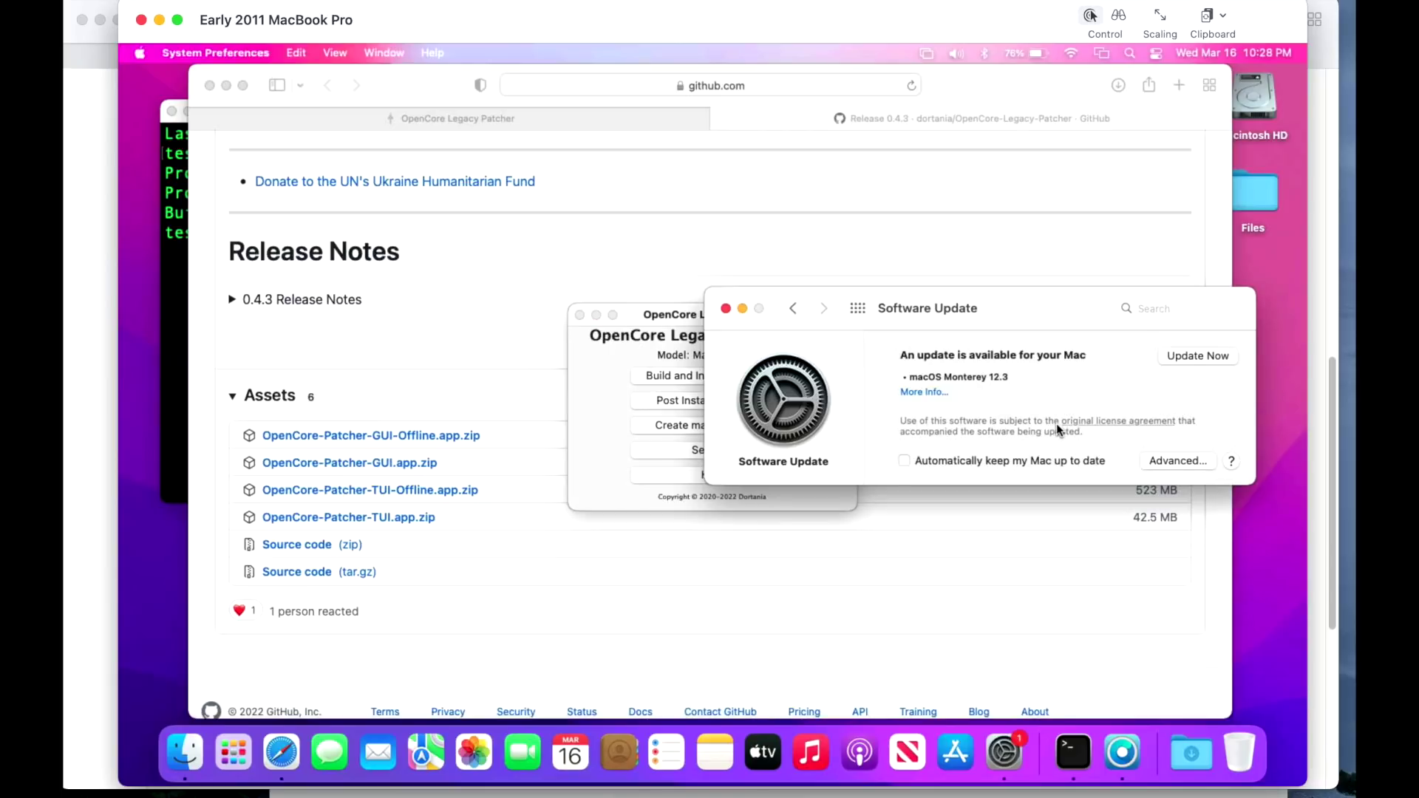
Bring the patcher back on top and open its Post-Install Root Patch menu.
left_click(674, 316)
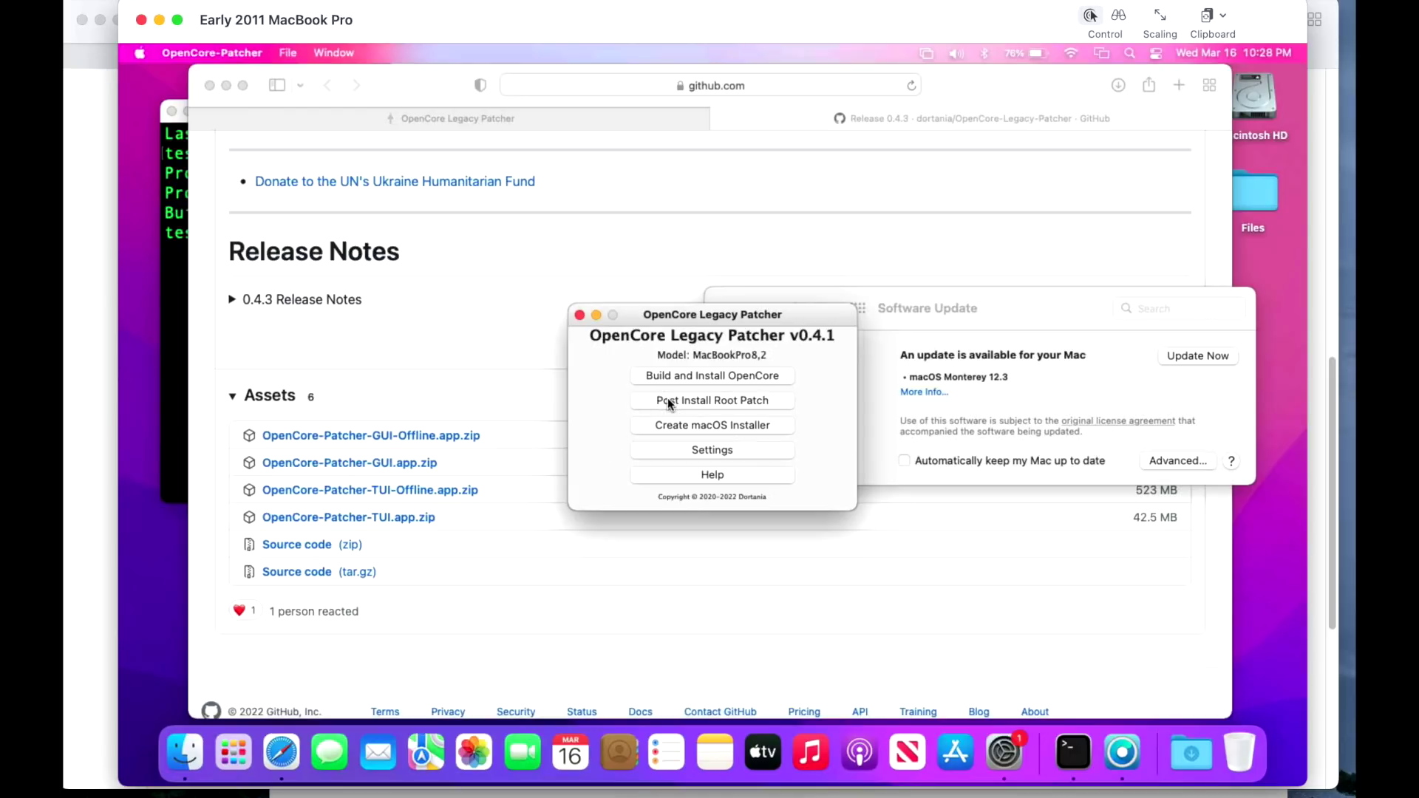
left_click(668, 400)
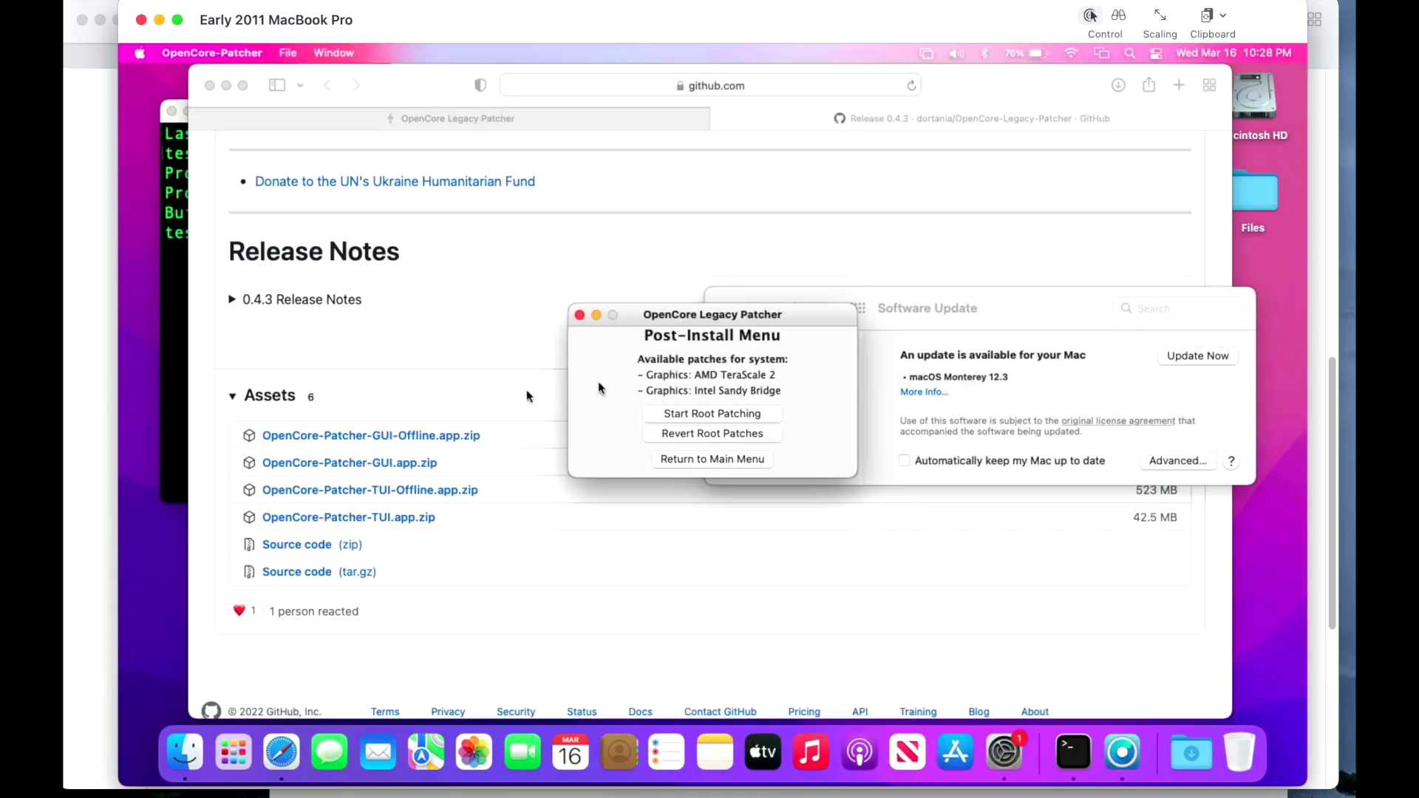
Bring Safari's GitHub 0.4.3 release page in front of the patcher's Post-Install Menu.
left_click(477, 407)
Download OpenCore-Patcher-GUI-Offline.app.zip from the 0.4.3 release assets.
left_click(445, 445)
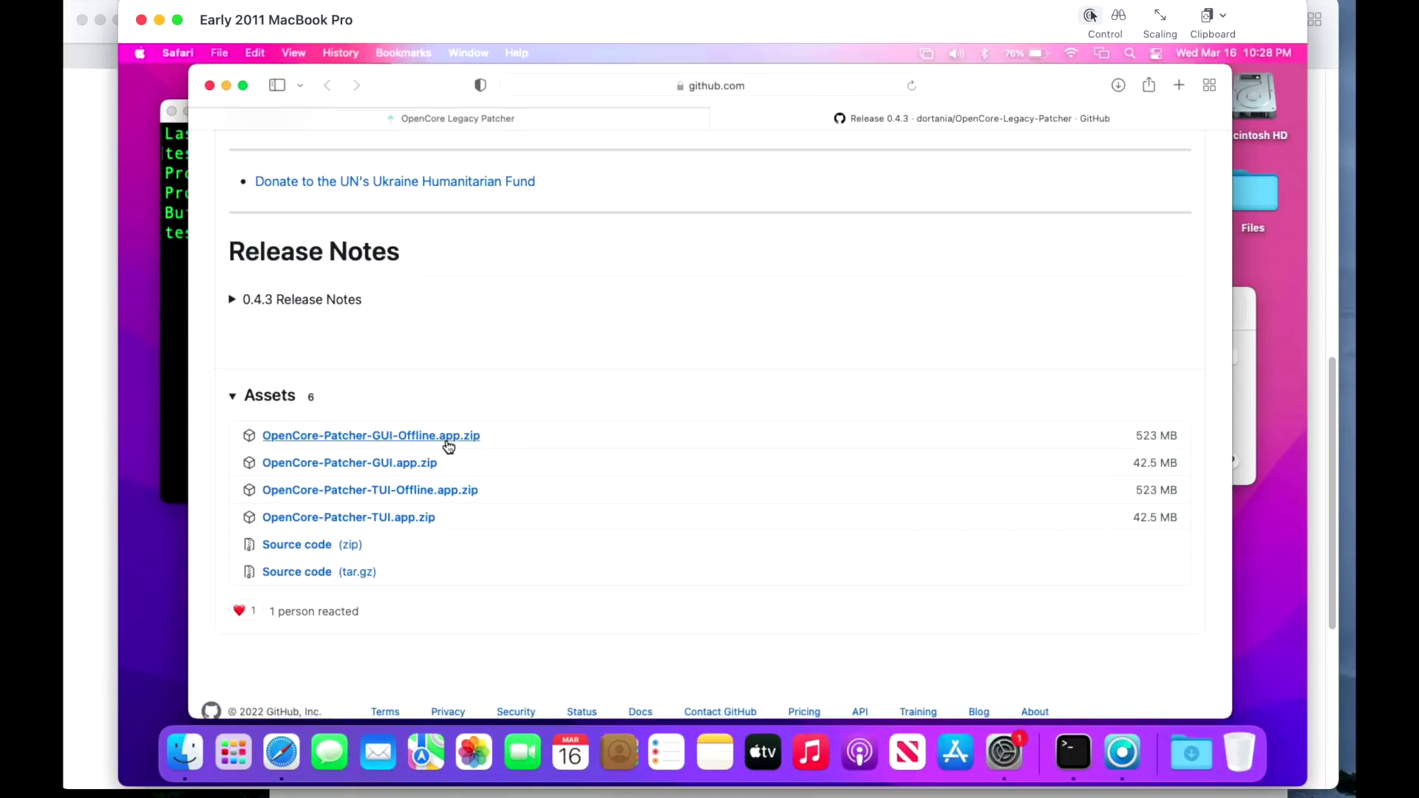
scroll(666, 480, "down", 2)
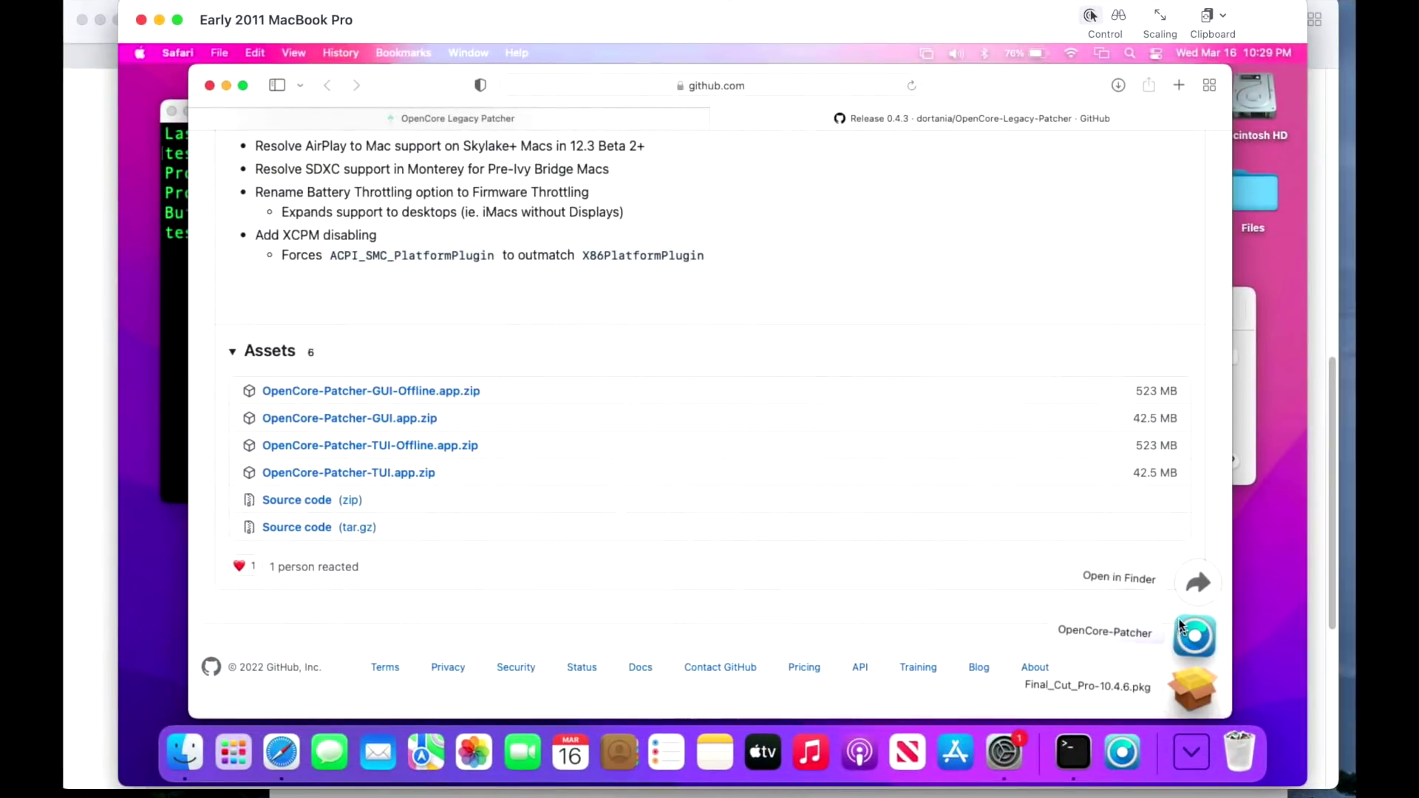
Replace the old OpenCore-Patcher in Macintosh HD's Applications folder with the downloaded copy.
left_click(1266, 103)
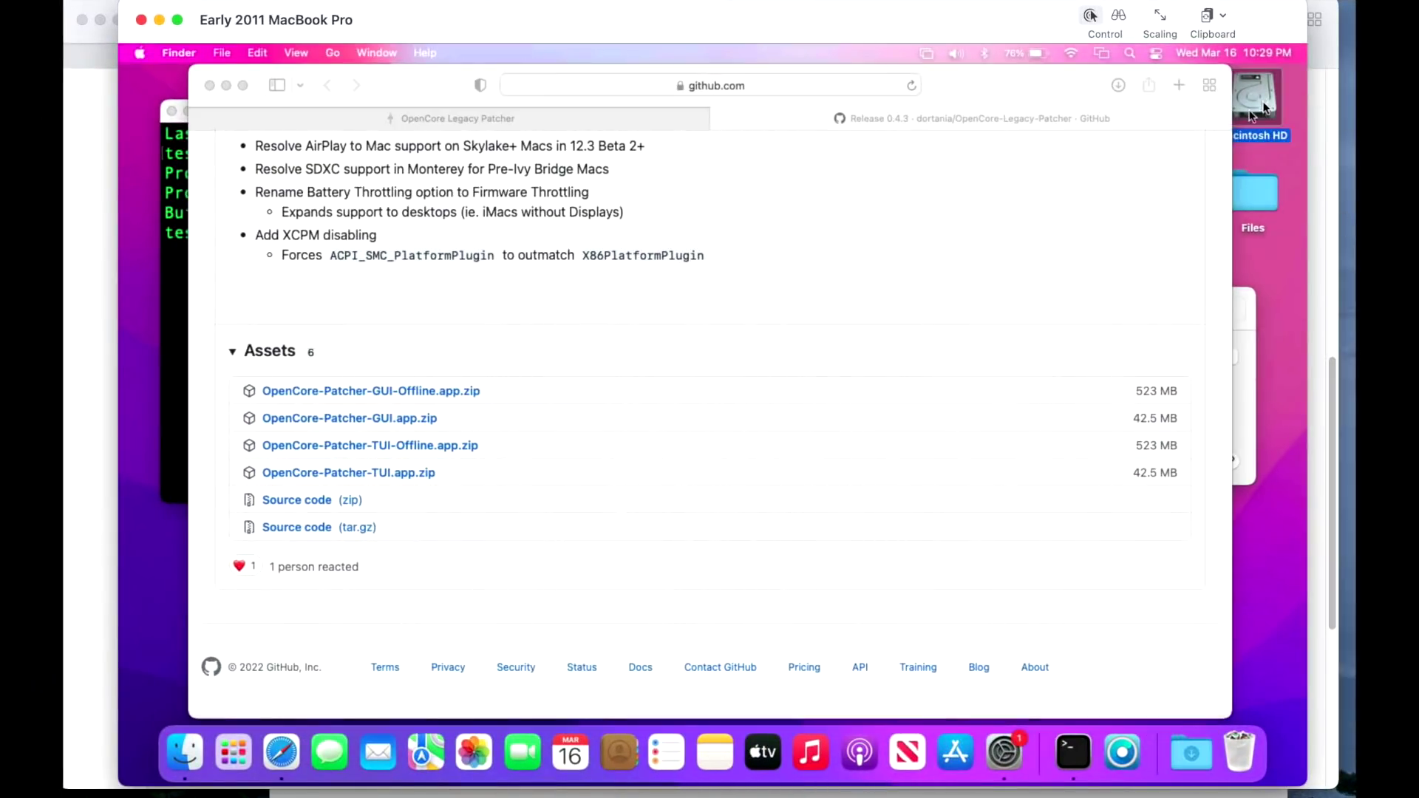
double_click(1266, 103)
left_click(427, 243)
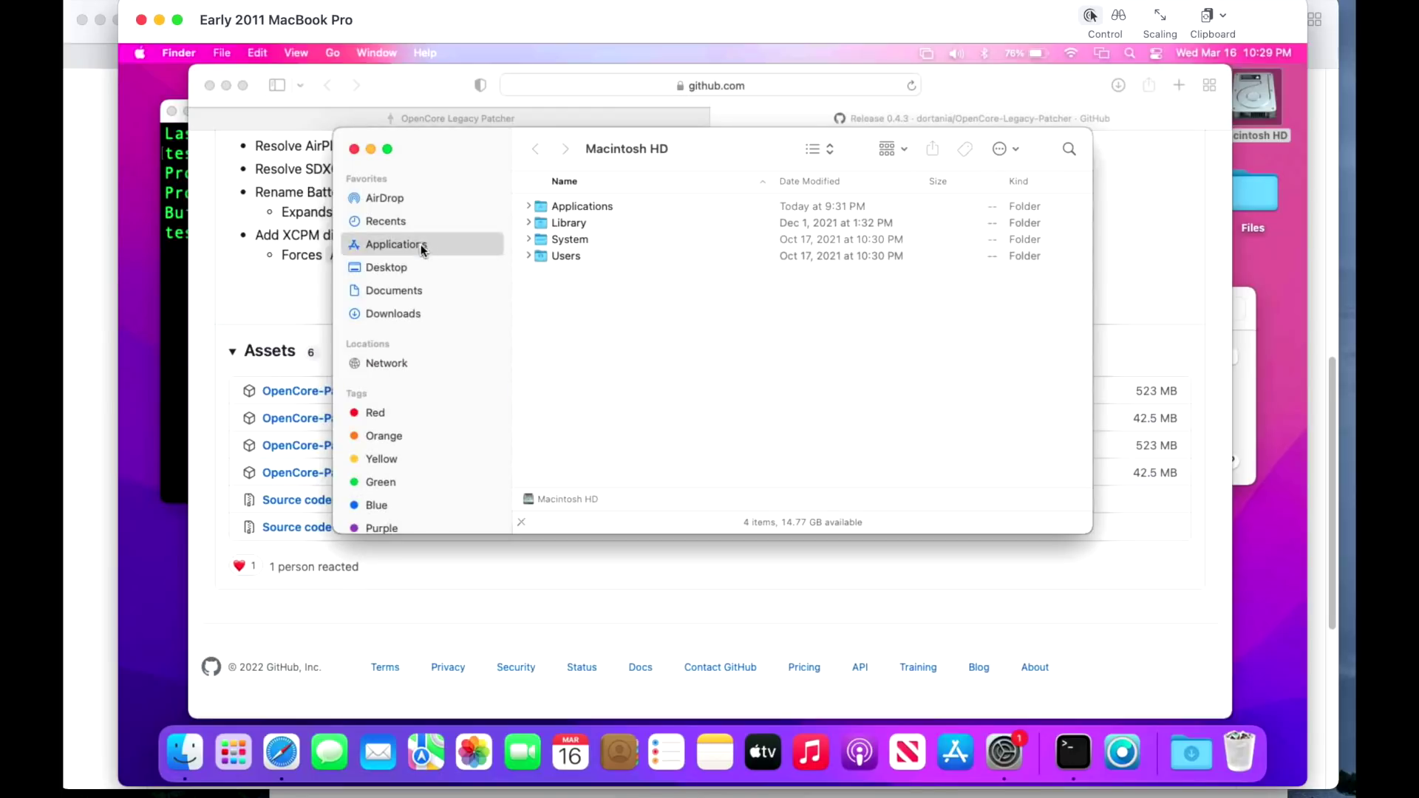
left_click(1212, 754)
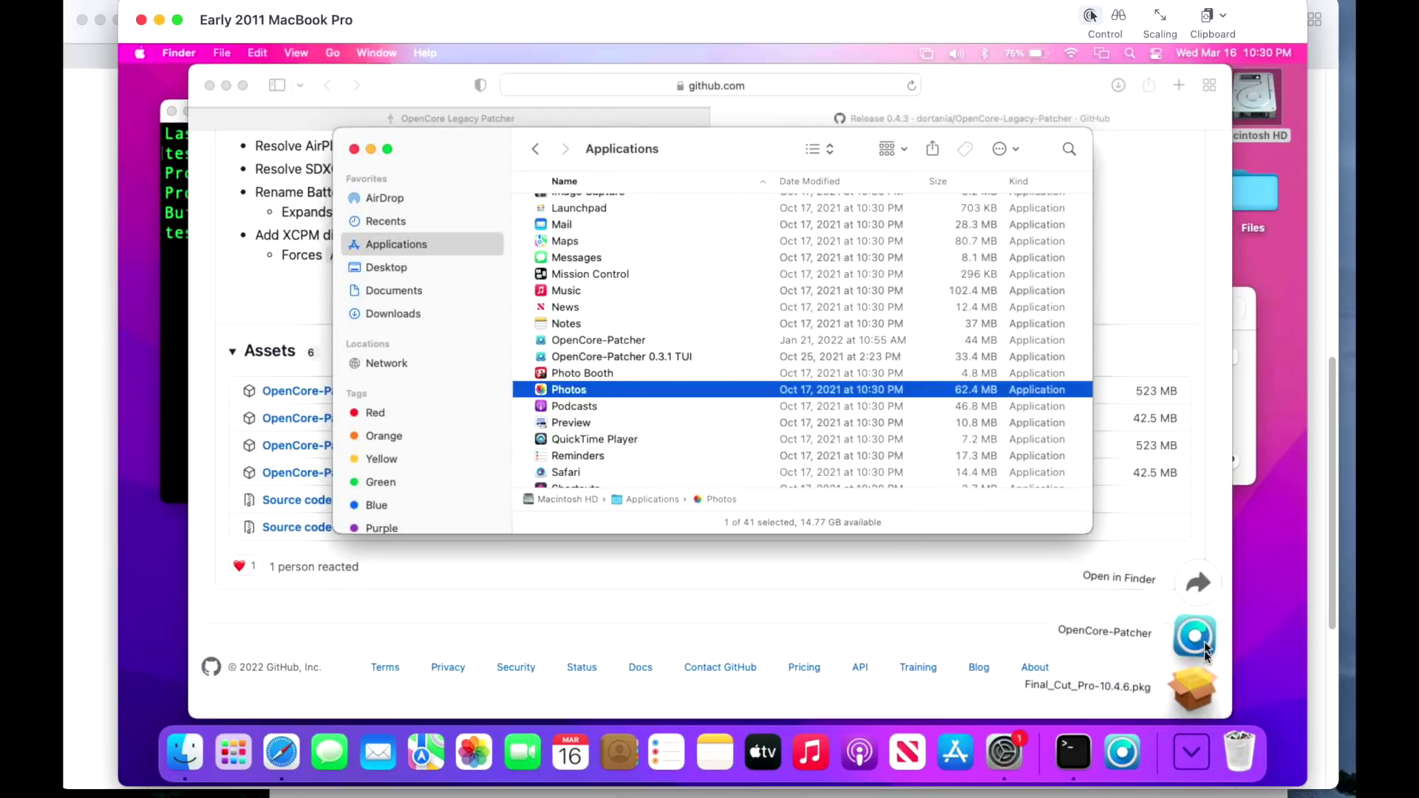
left_click_drag(1197, 640, 726, 339)
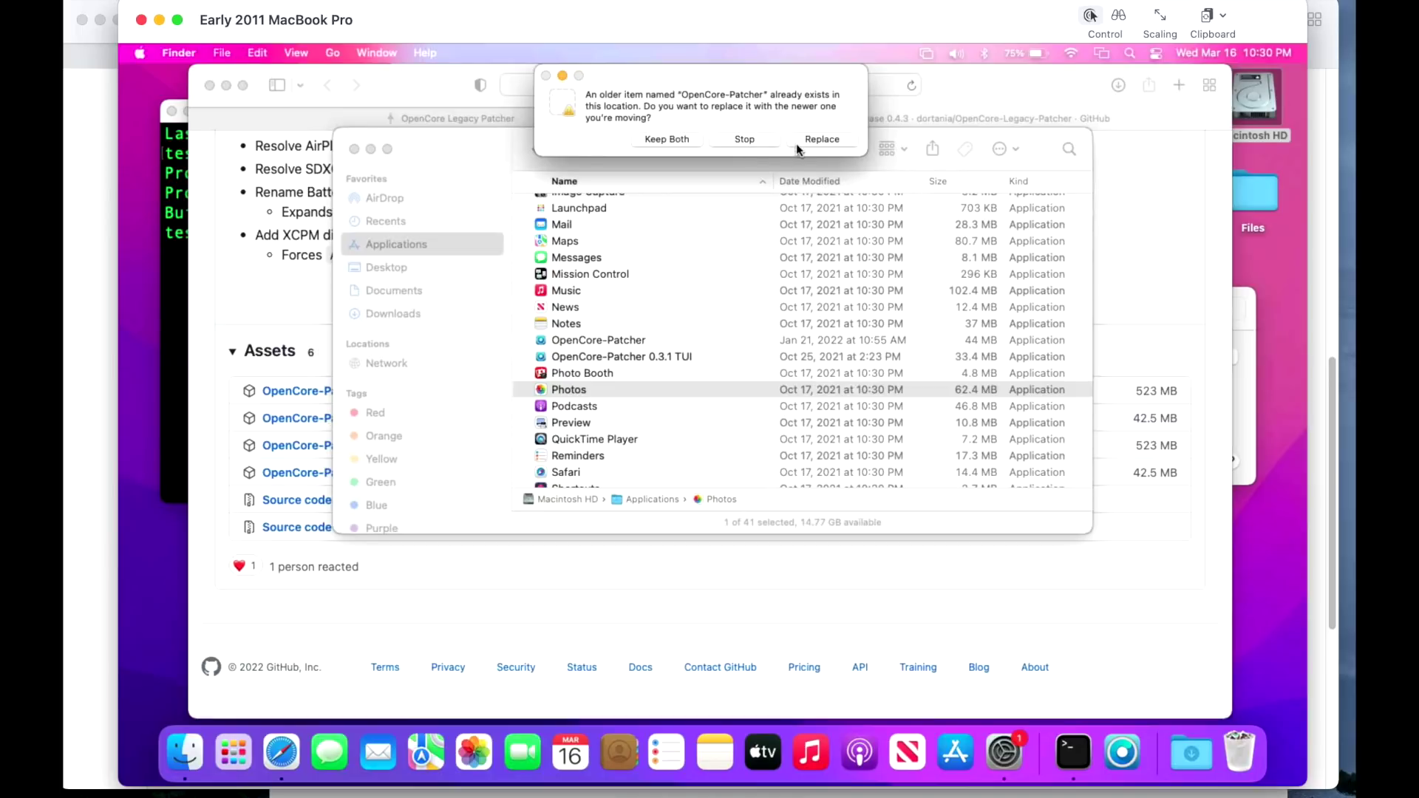
left_click(805, 141)
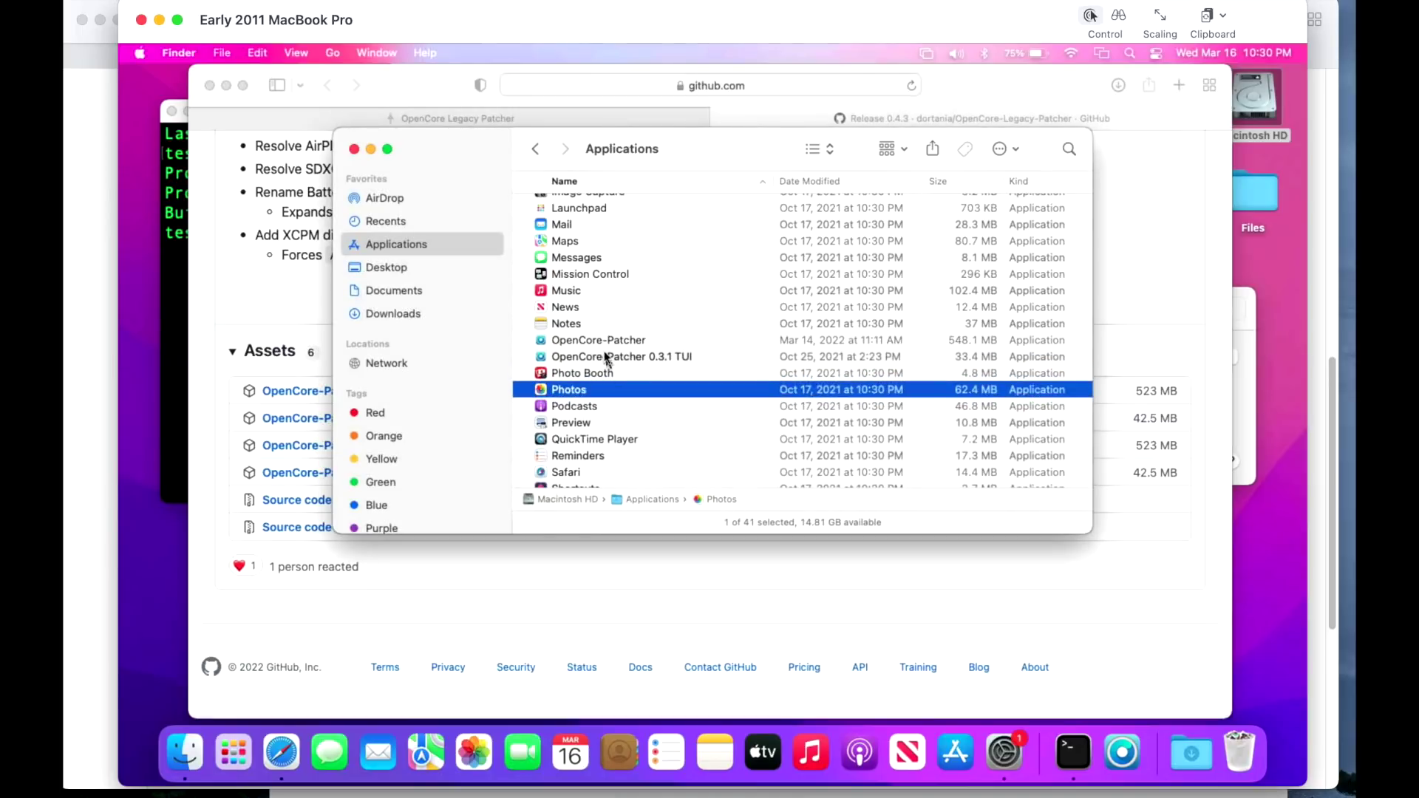
Launch the new OpenCore-Patcher v0.4.3, accepting the downloaded-from-internet warning.
left_click(639, 340)
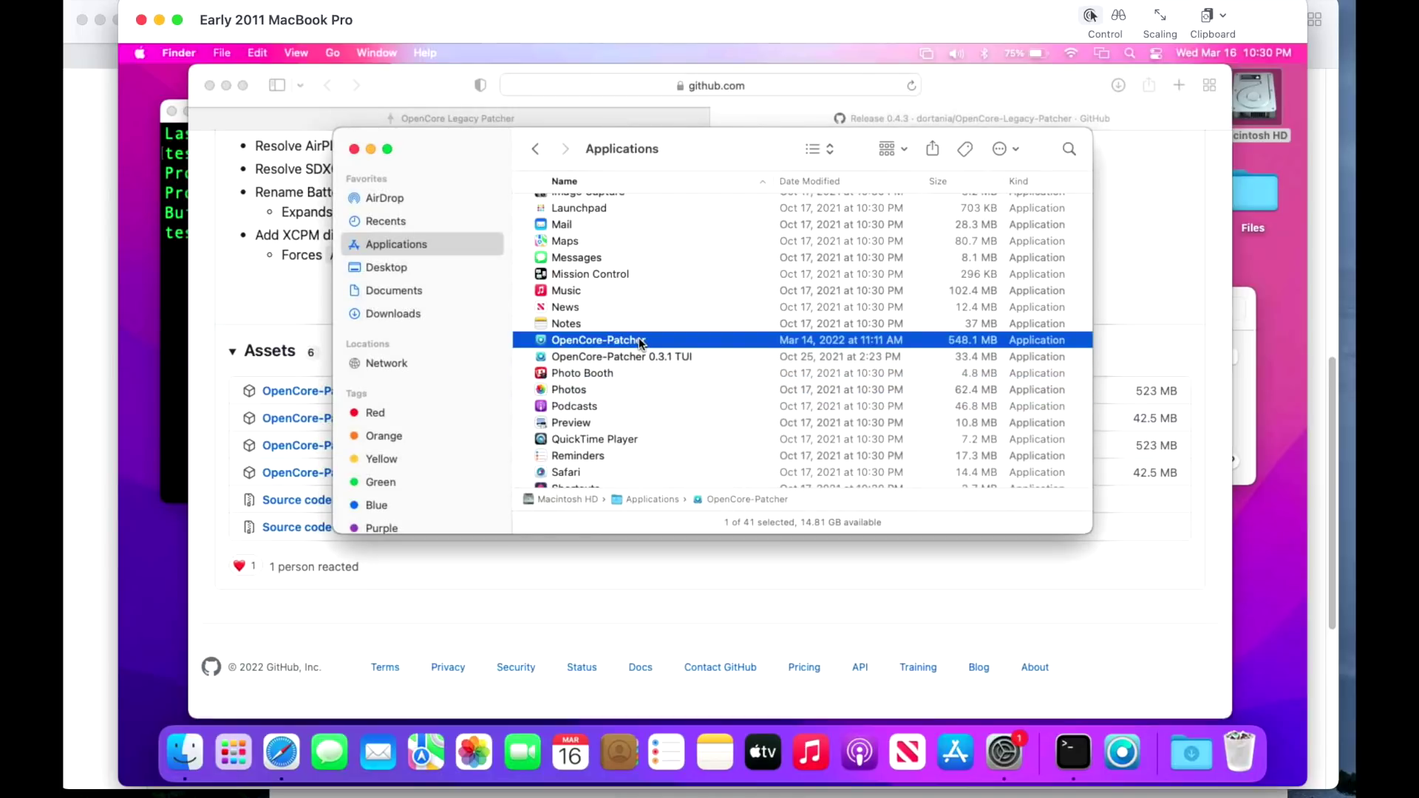
double_click(639, 339)
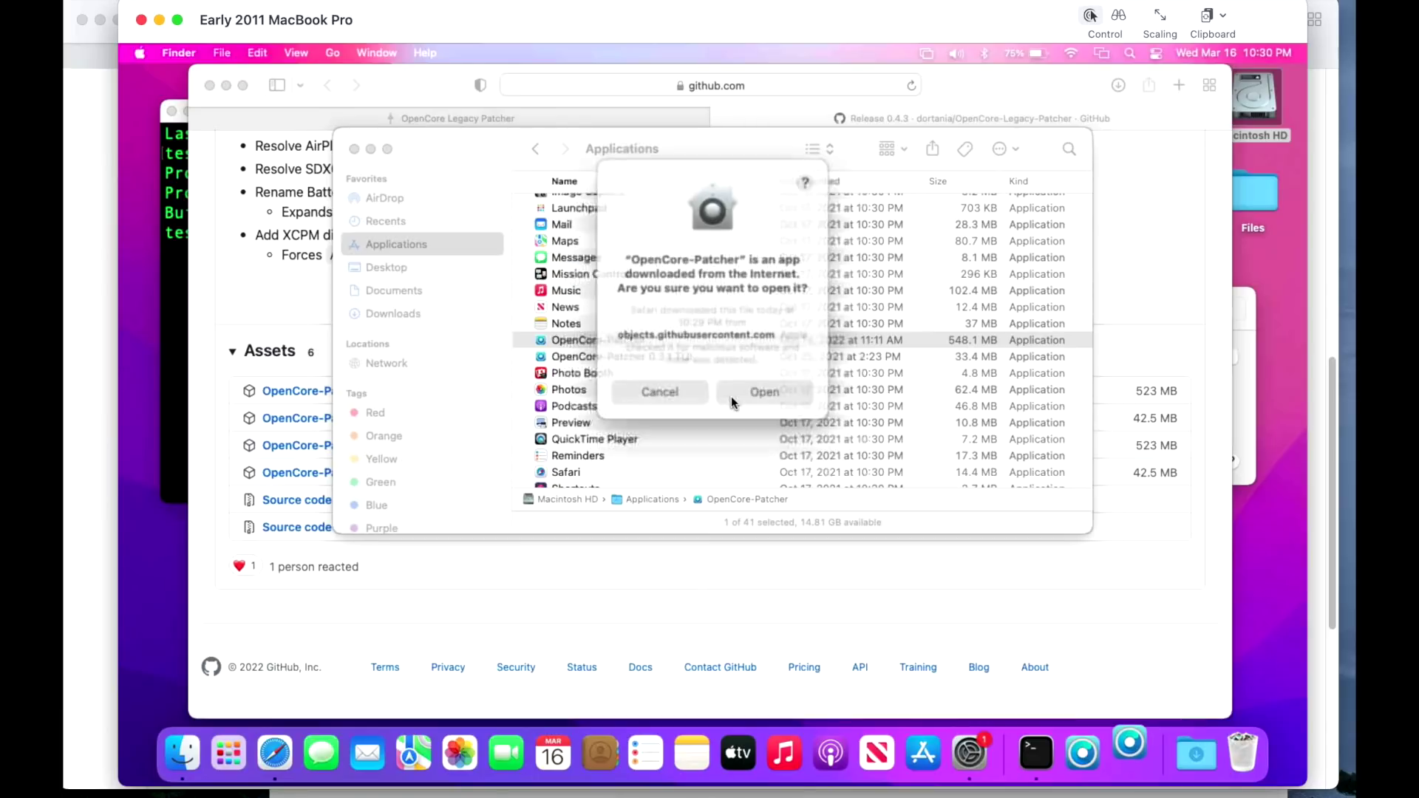
left_click(746, 388)
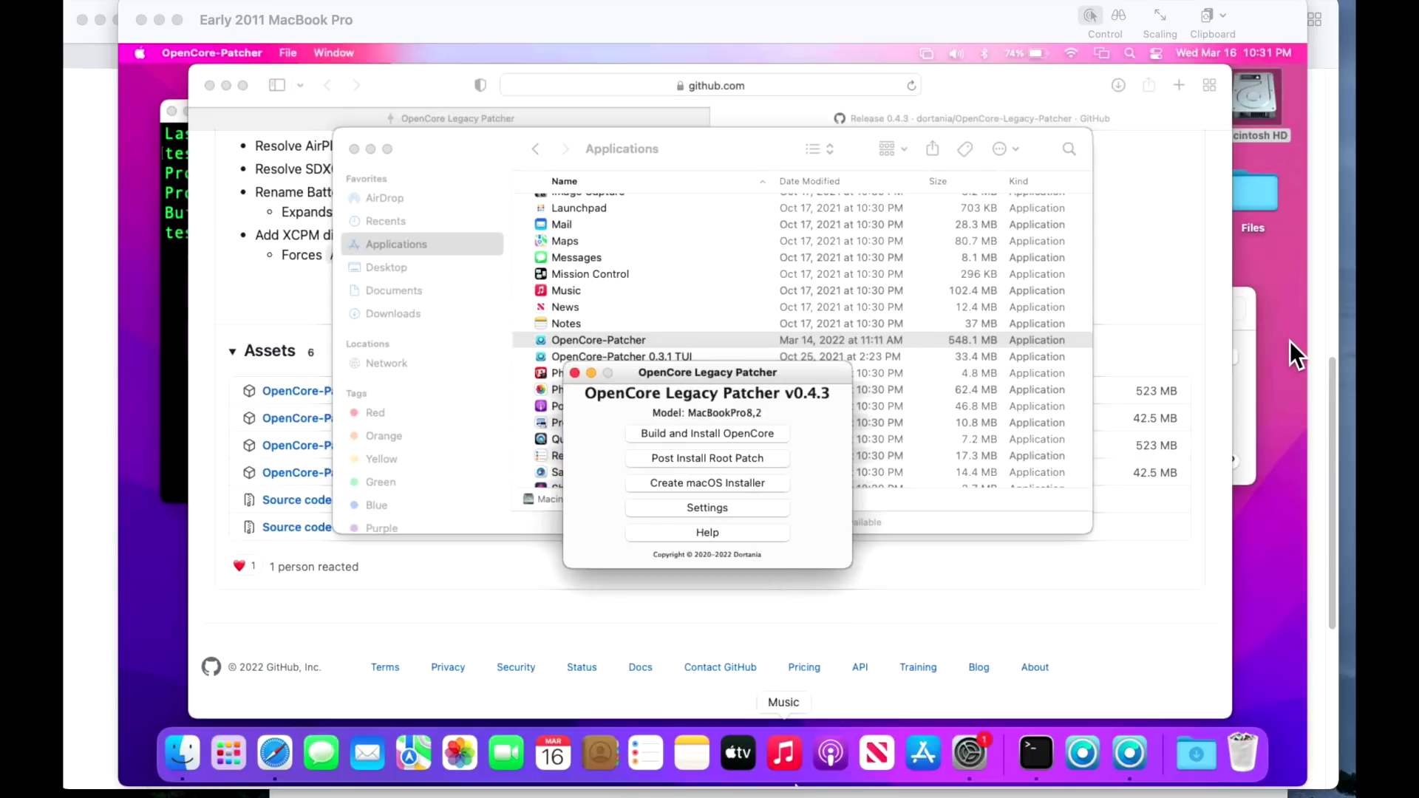
Bring the Software Update window forward, then return focus to OpenCore Legacy Patcher.
left_click(1245, 406)
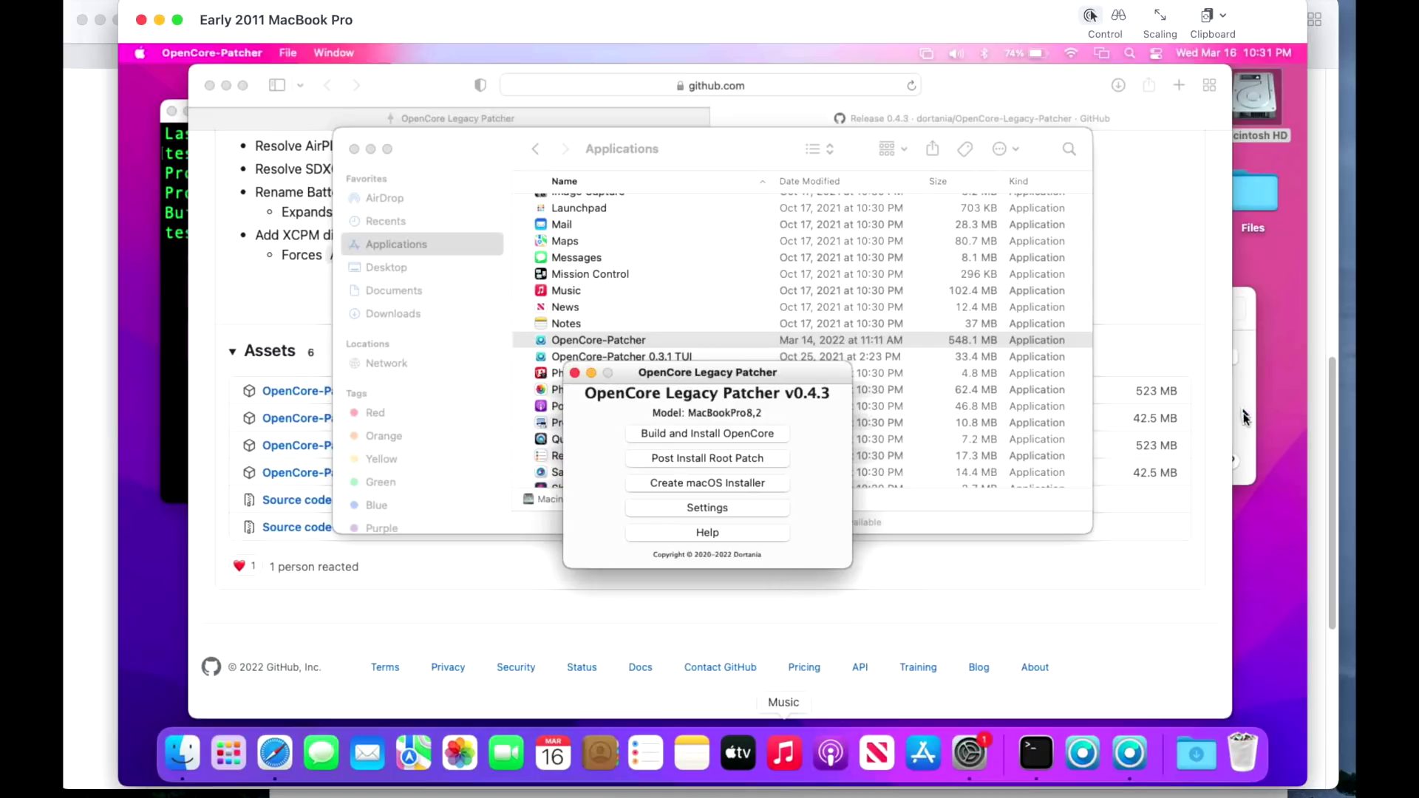
left_click(633, 445)
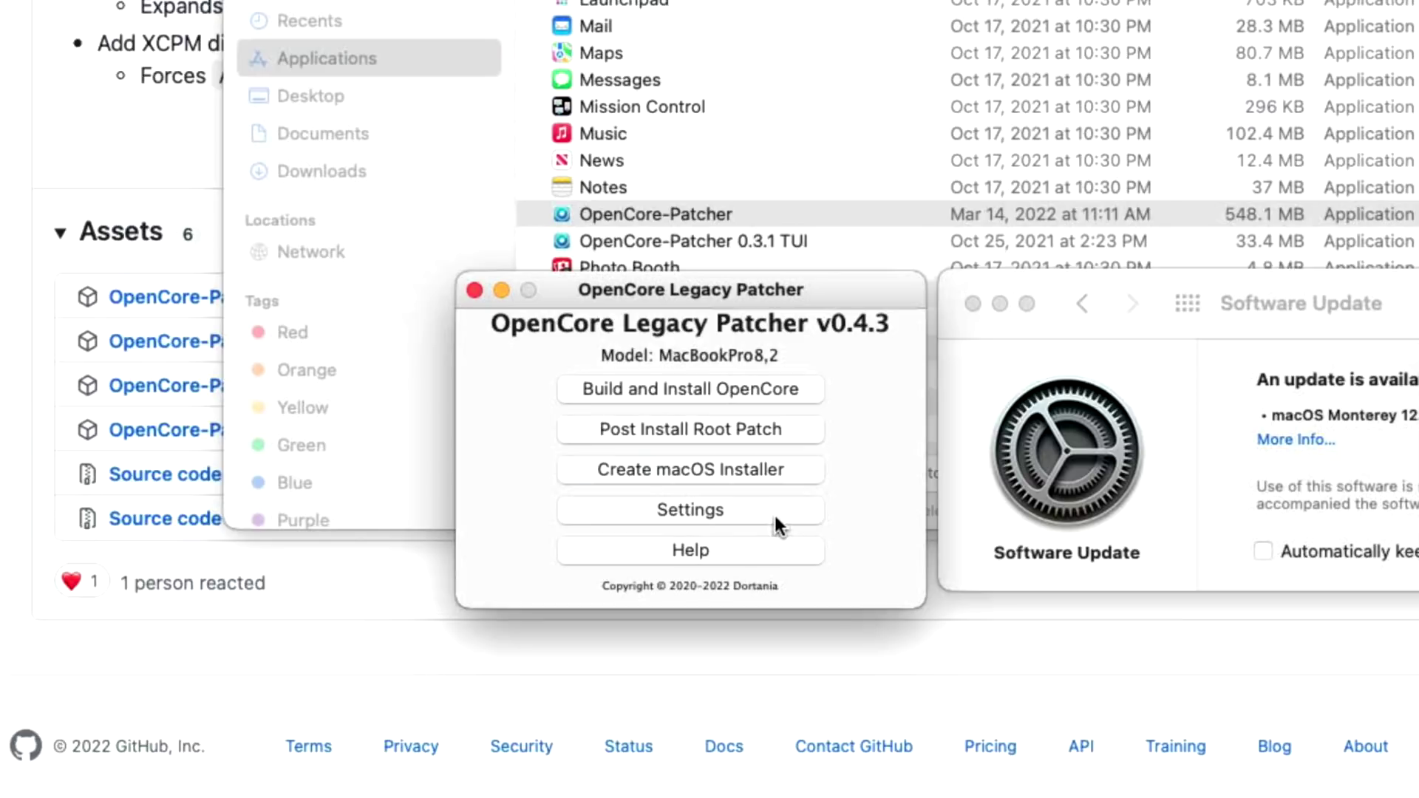
Turn off Show Boot Picker in the patcher settings and open Build and Install OpenCore.
left_click_drag(786, 290, 738, 74)
left_click(725, 293)
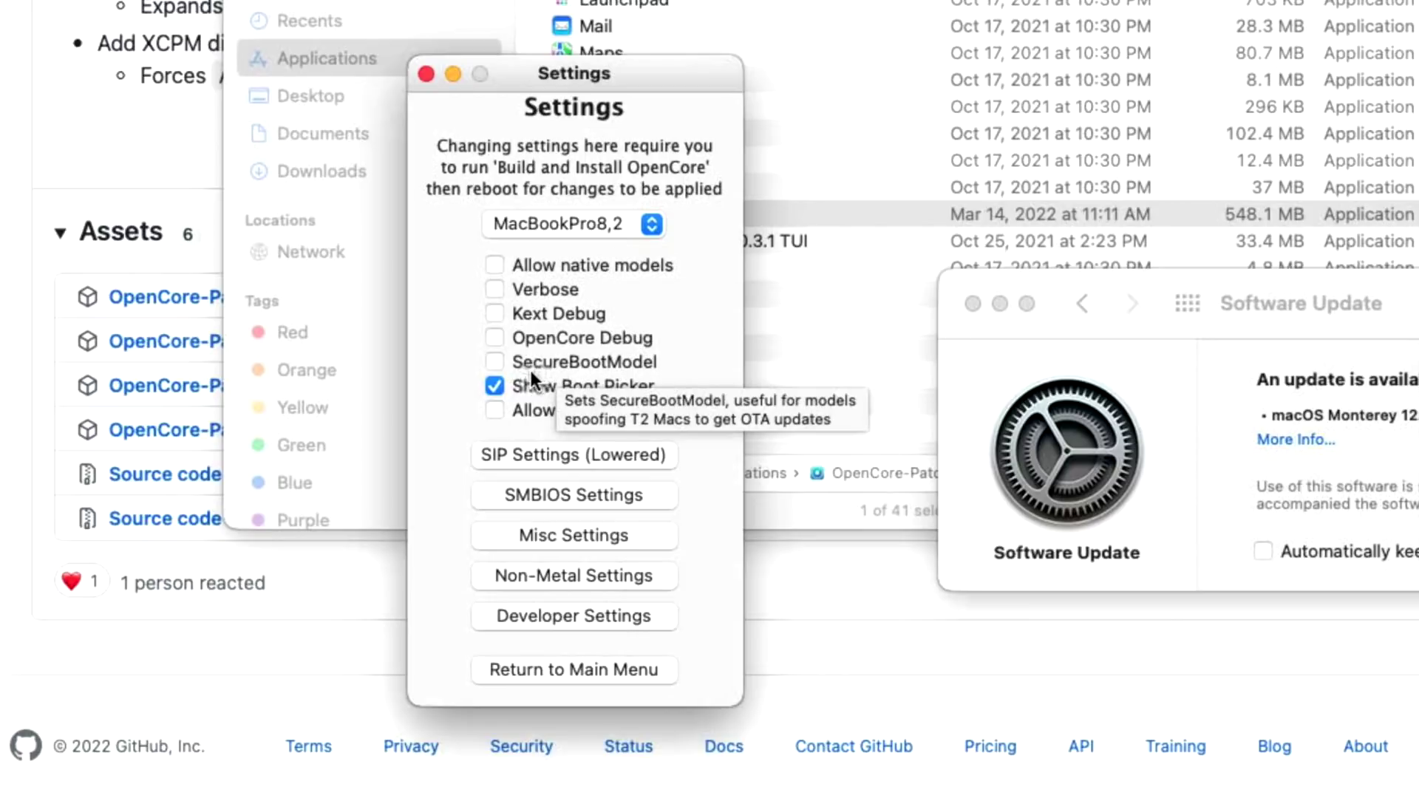
left_click(502, 386)
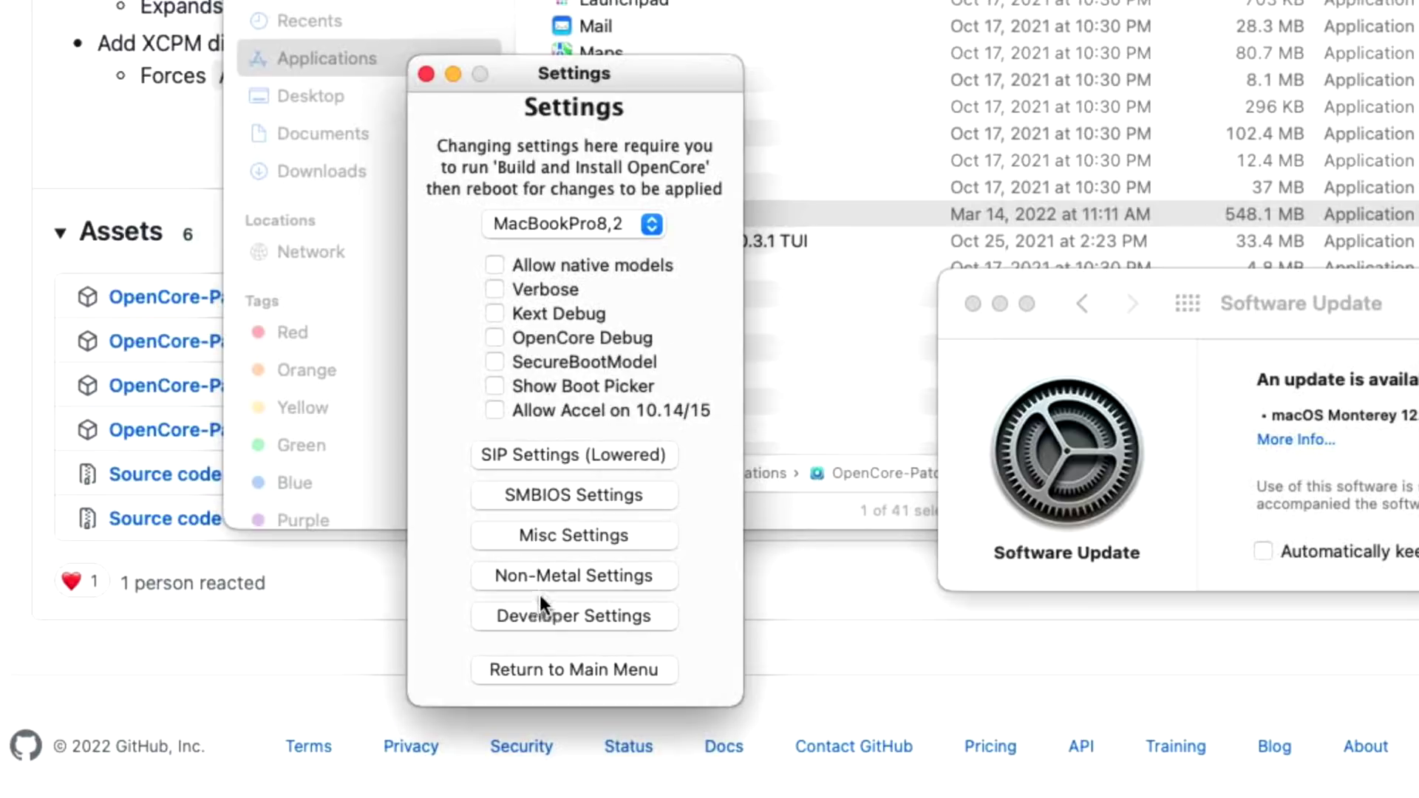
left_click(532, 663)
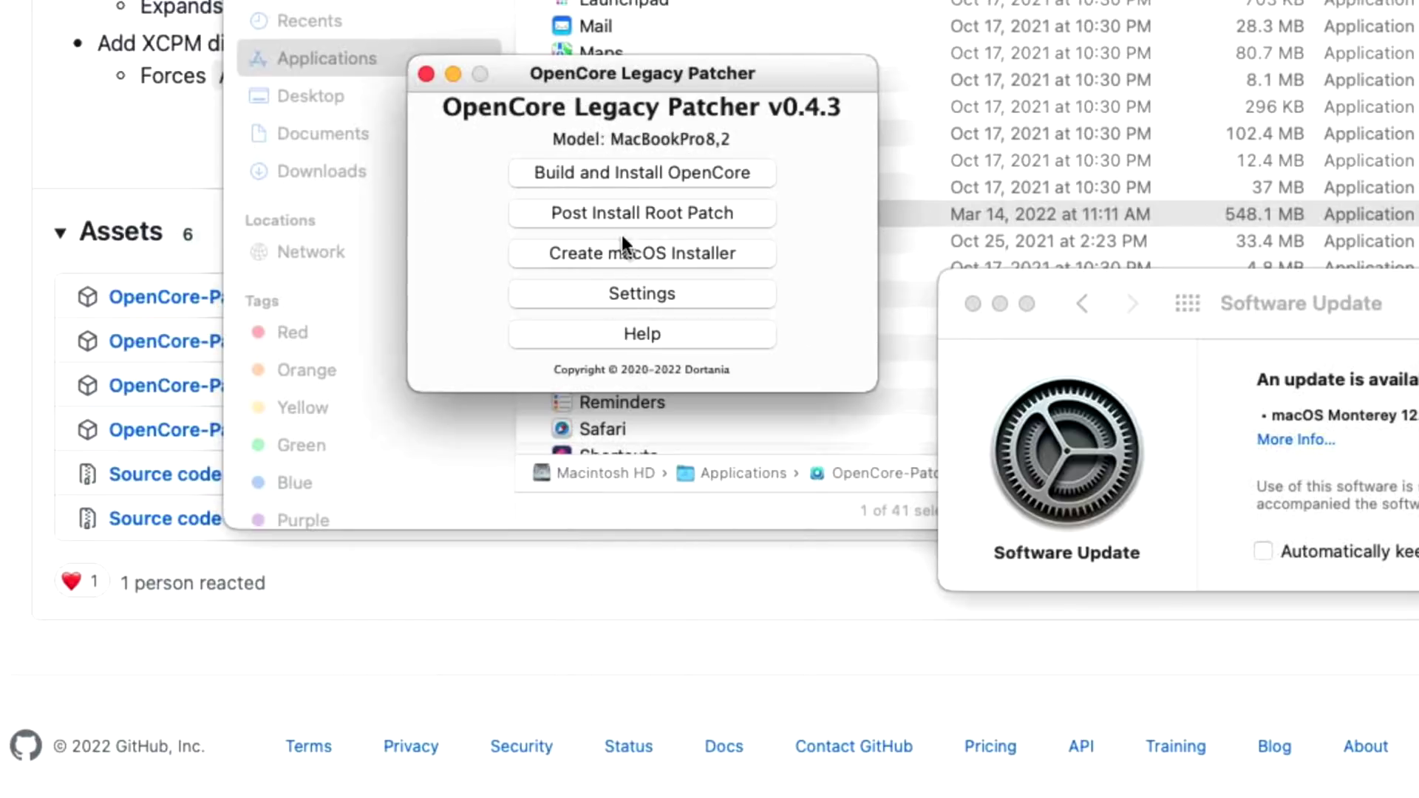
left_click(623, 176)
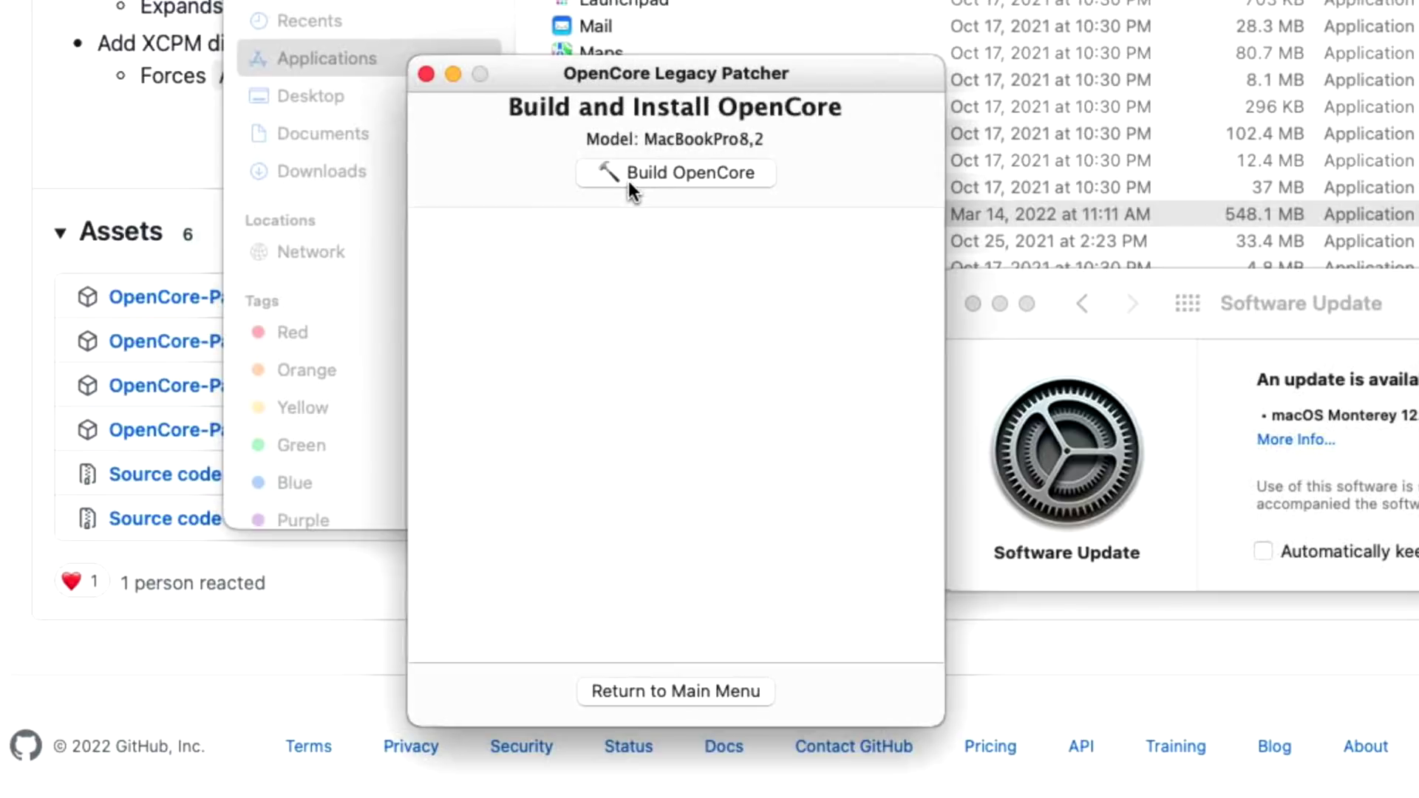
Build OpenCore for MacBookPro8,2 and install it to the disk0s1 EFI partition with the admin password.
left_click(672, 179)
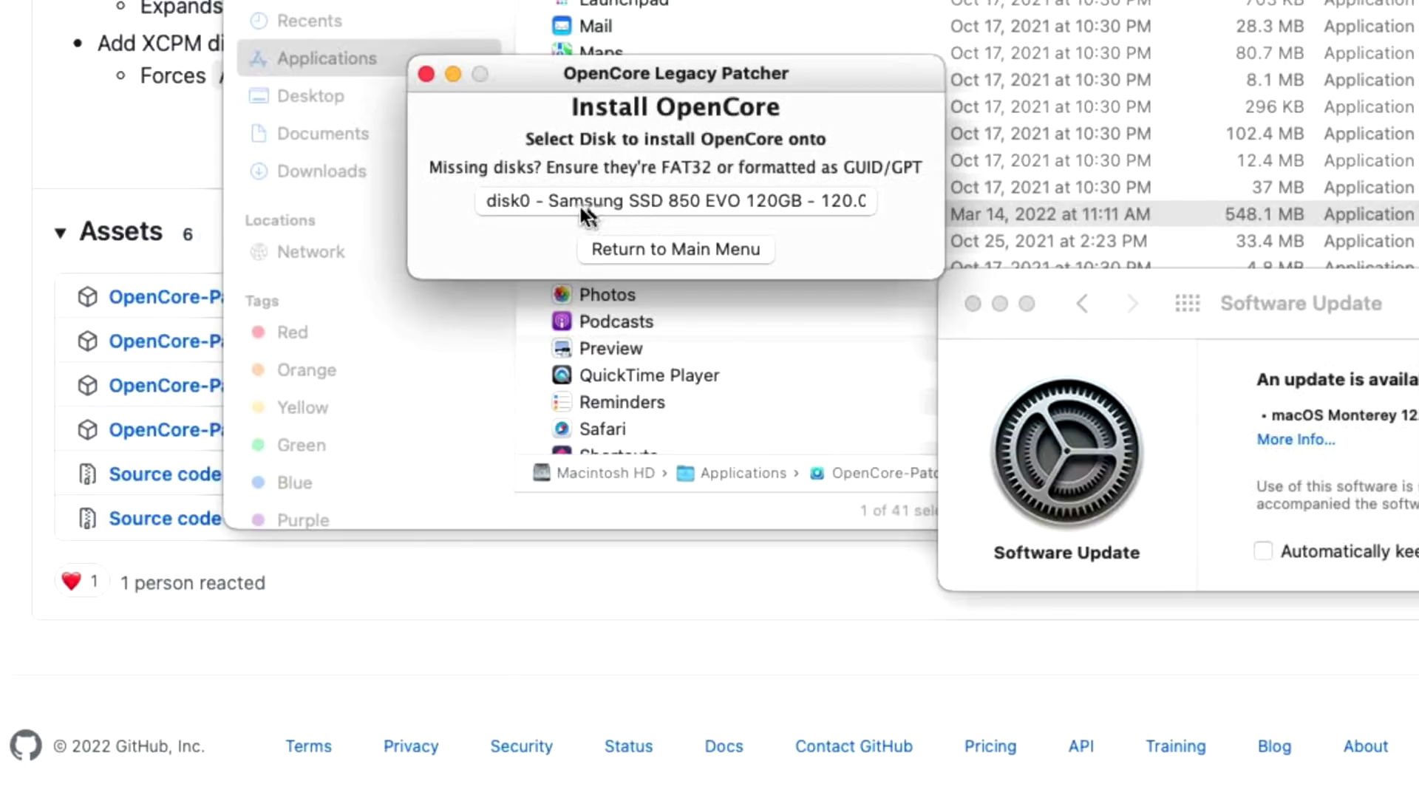
left_click(735, 203)
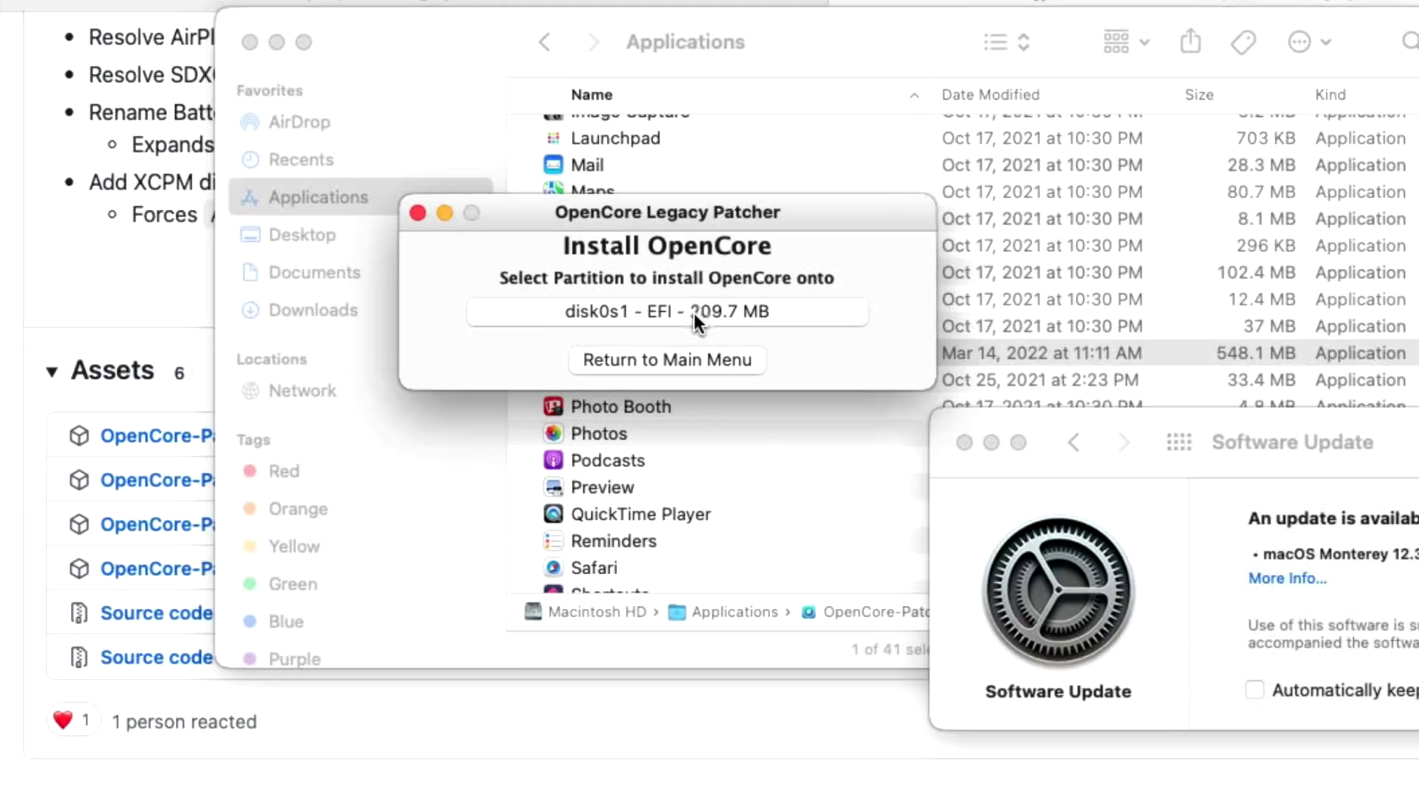
left_click(694, 313)
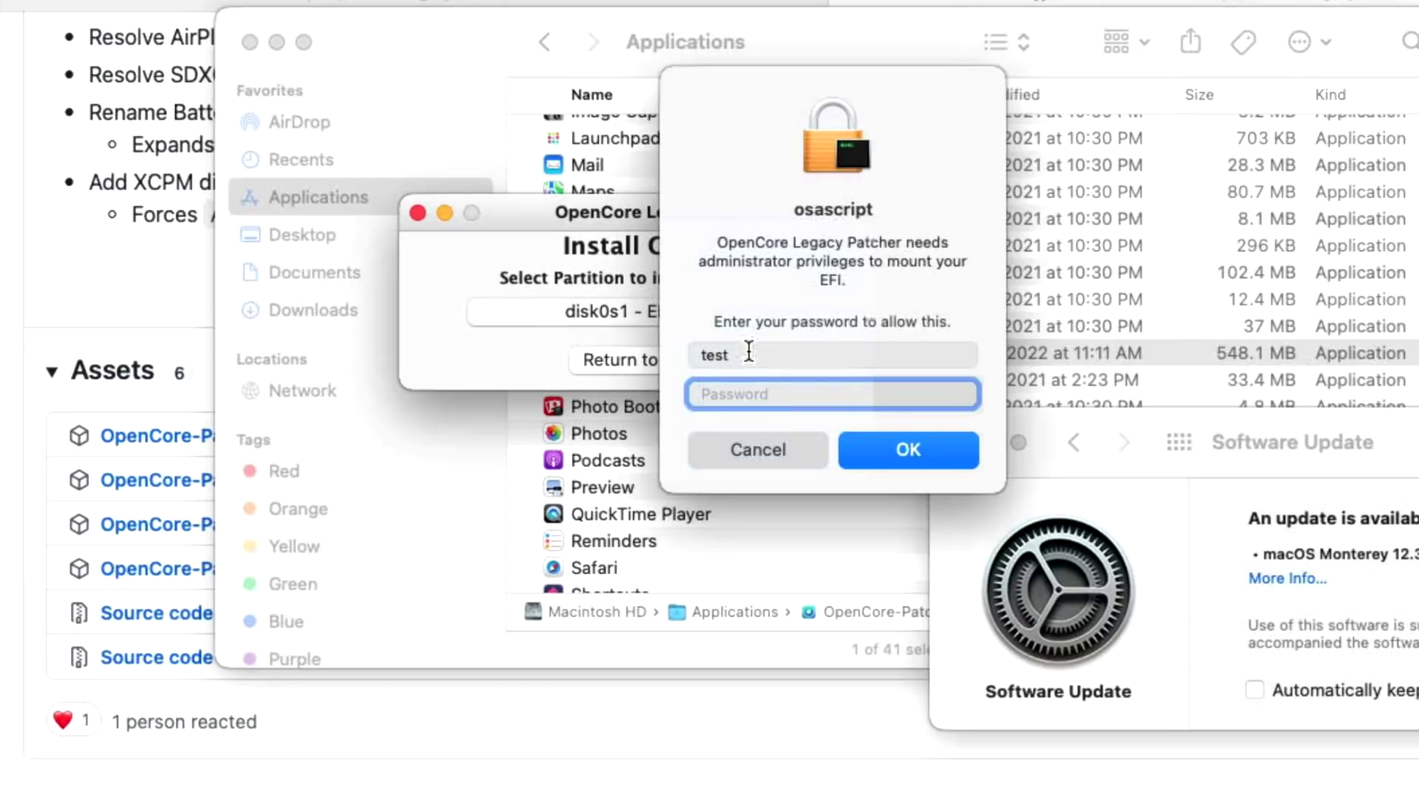
type("test")
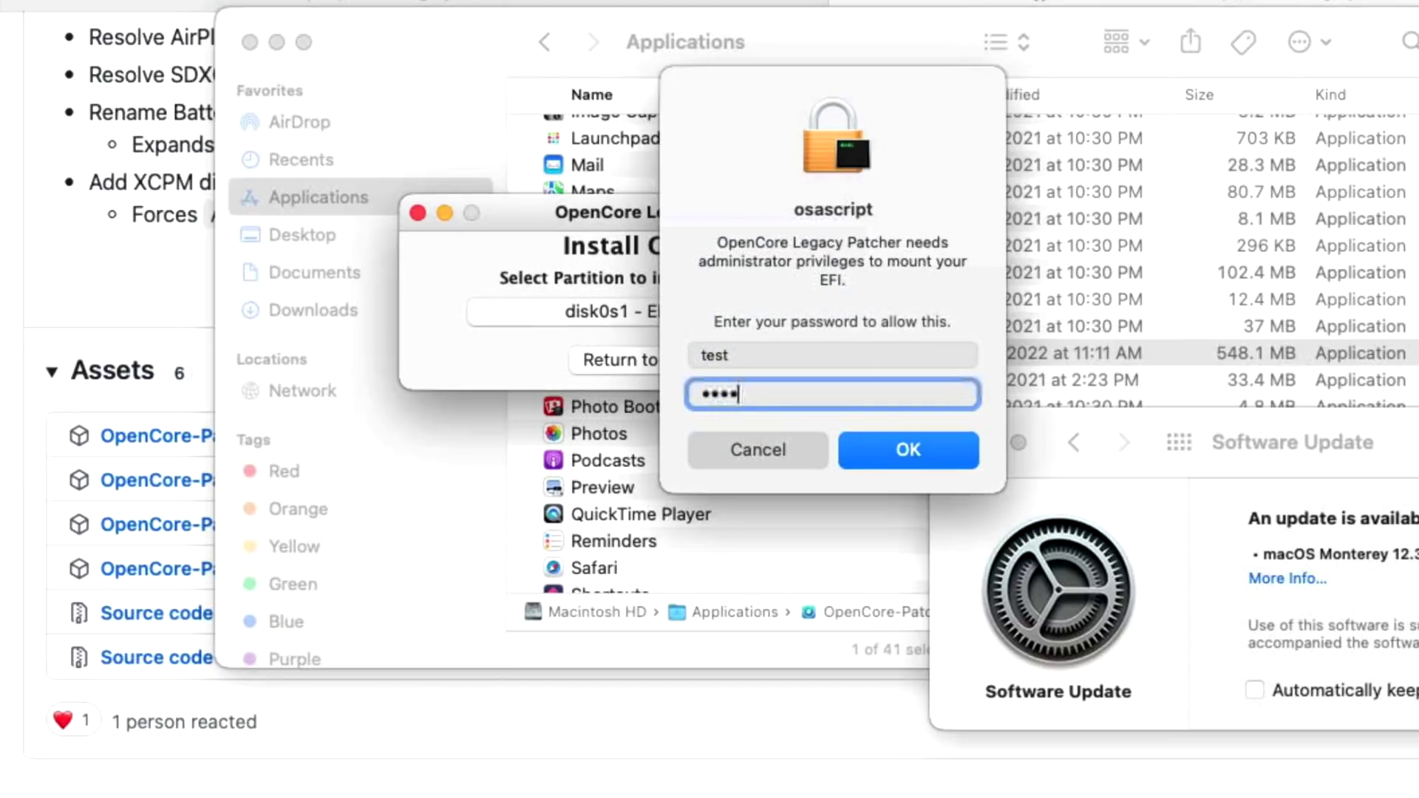
key("Return")
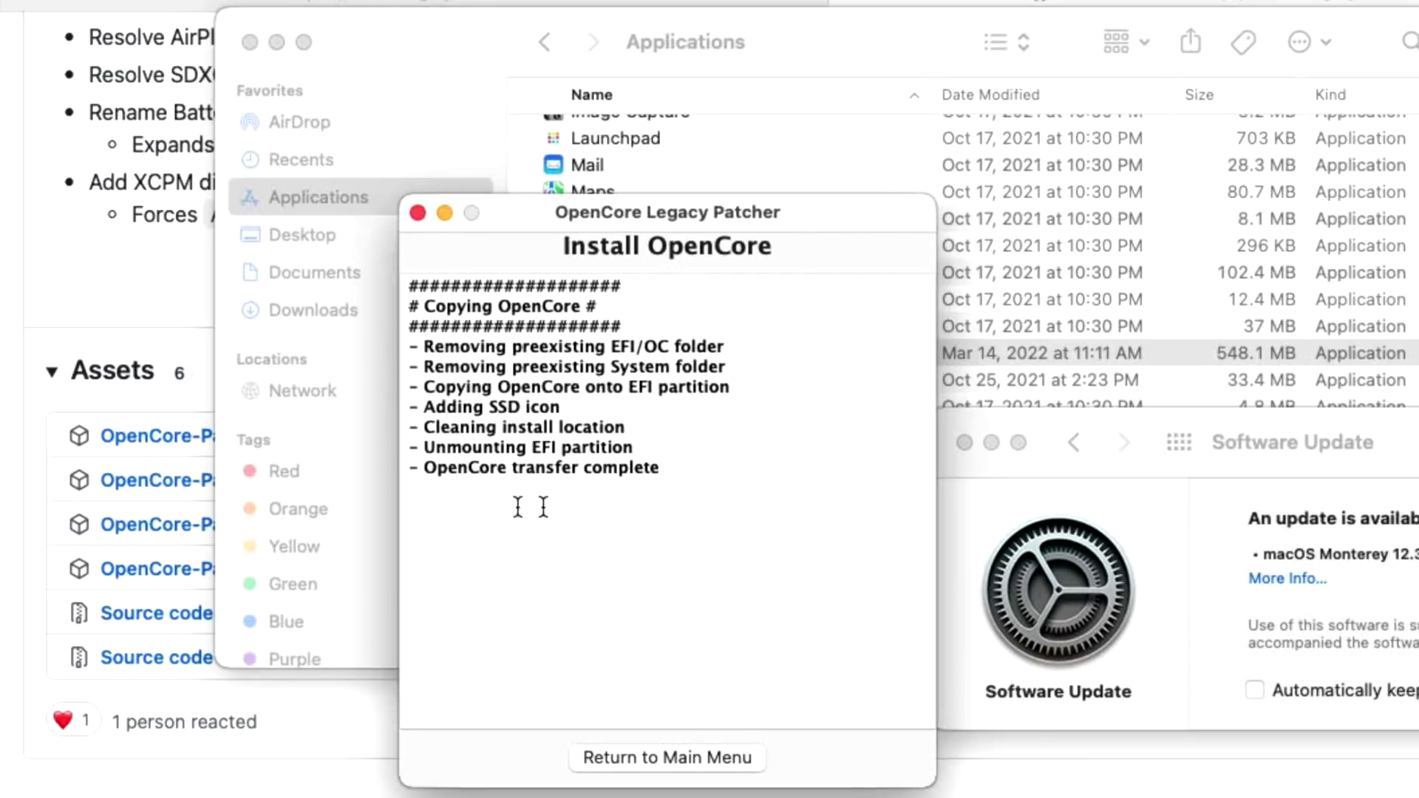
left_click_drag(429, 473, 717, 467)
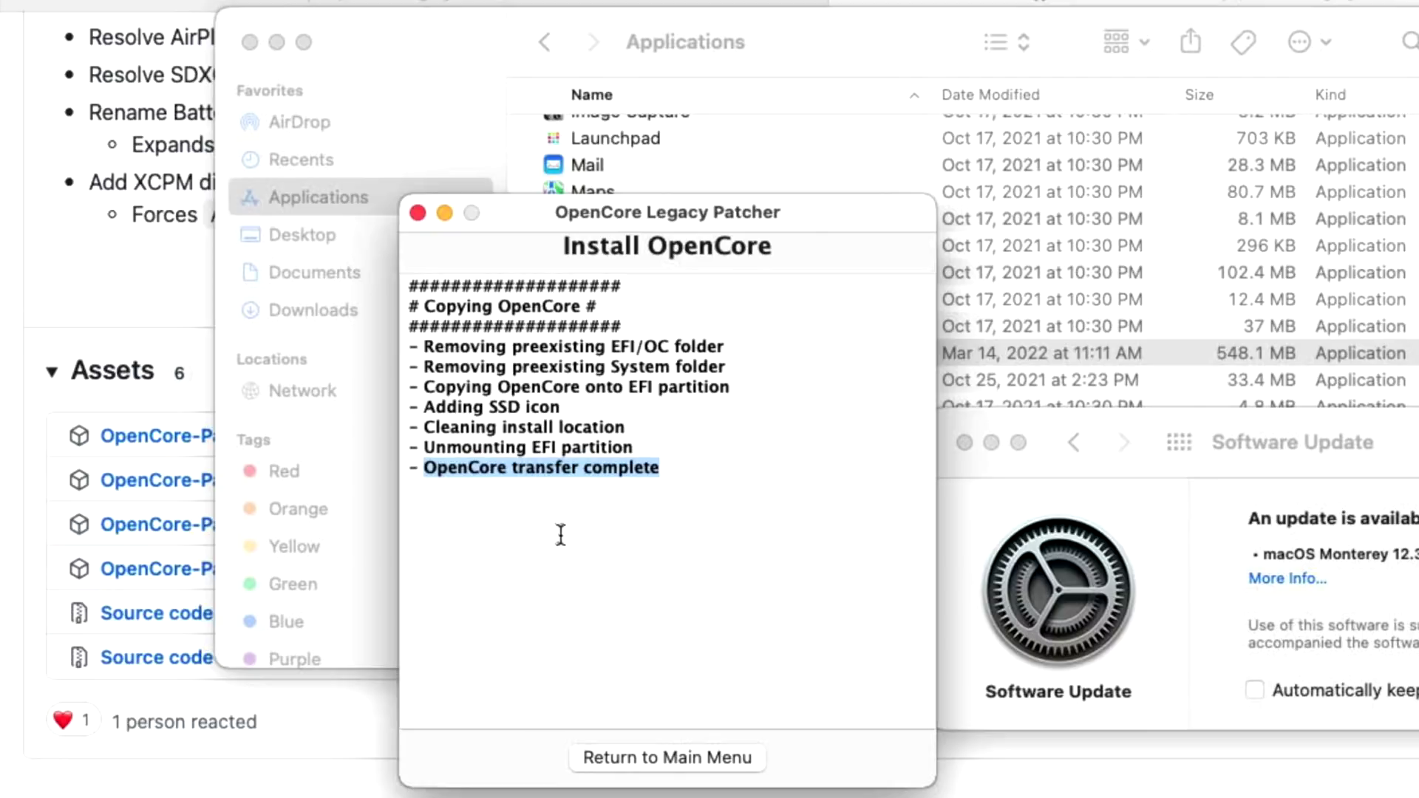
Return to the patcher's main menu and quit OpenCore Legacy Patcher.
left_click(629, 745)
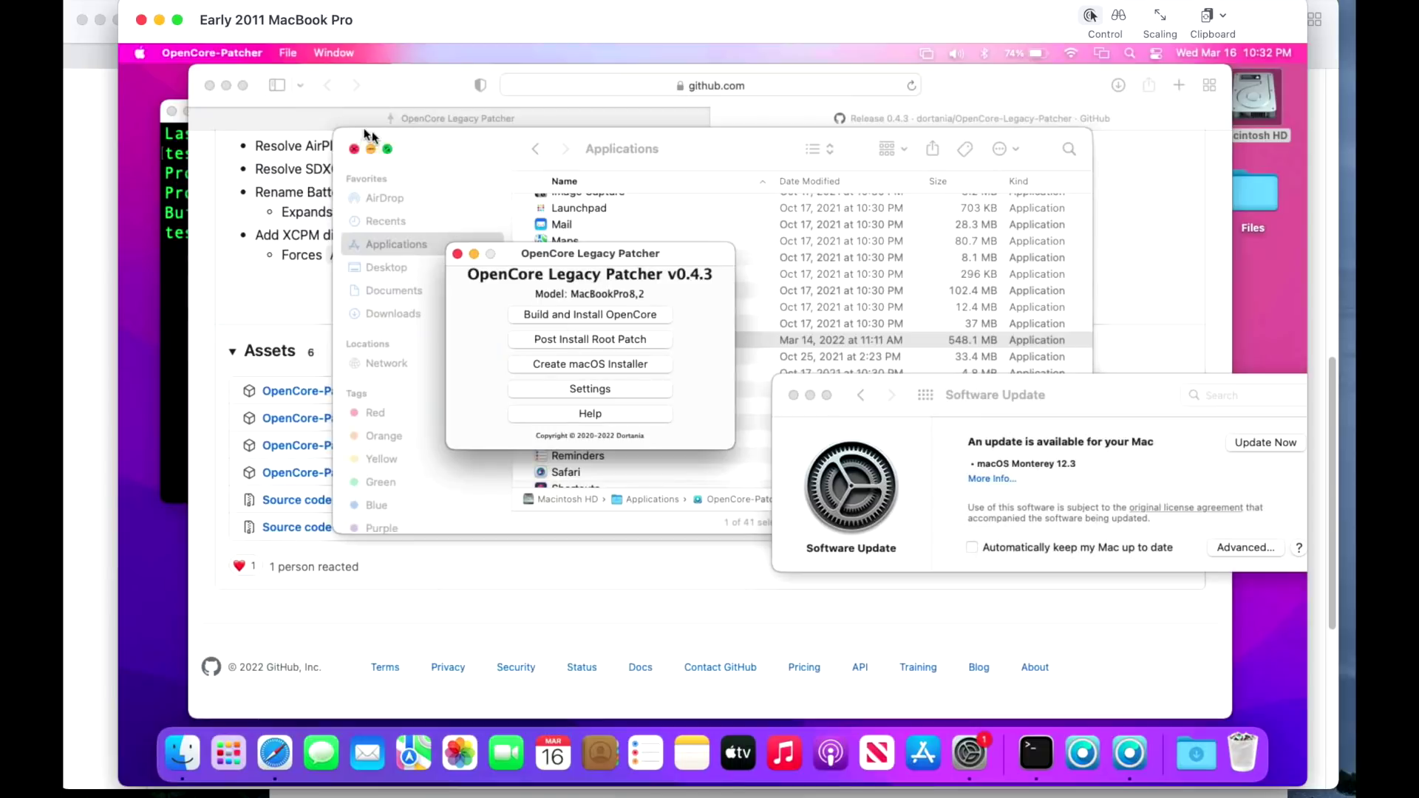
left_click(211, 52)
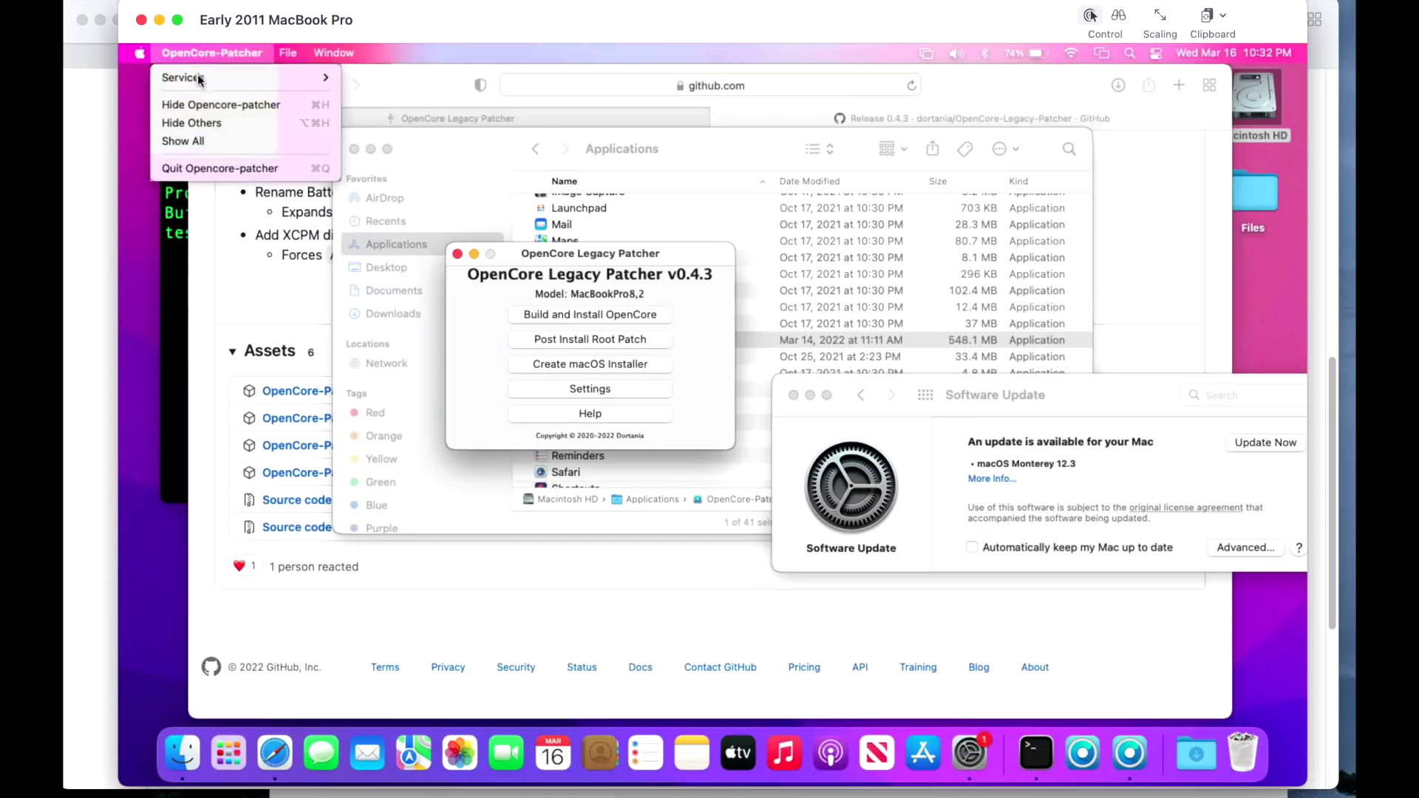
left_click(215, 168)
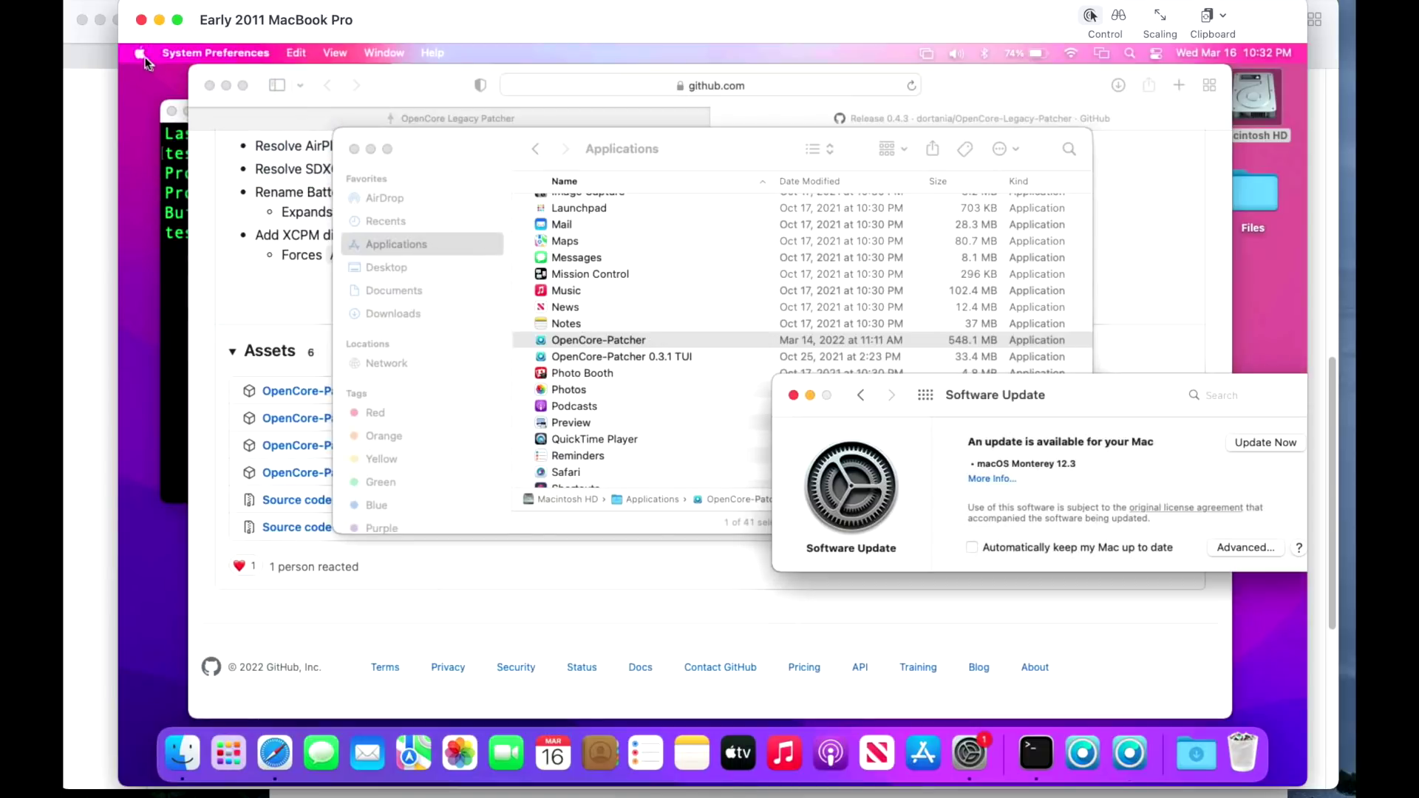
Restart the Mac from the Apple menu, log back in, and move Software Update aside.
left_click(140, 53)
left_click(201, 222)
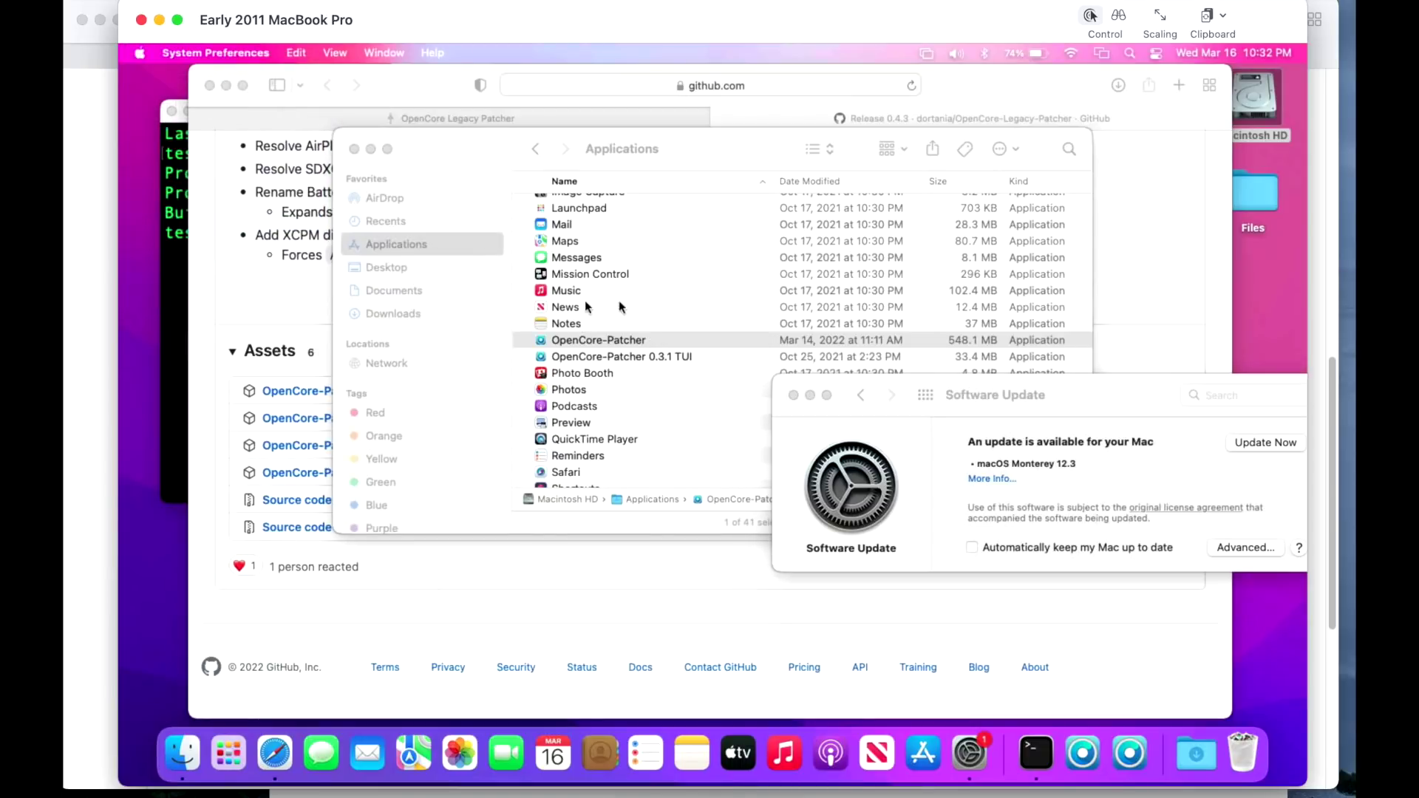
left_click(855, 309)
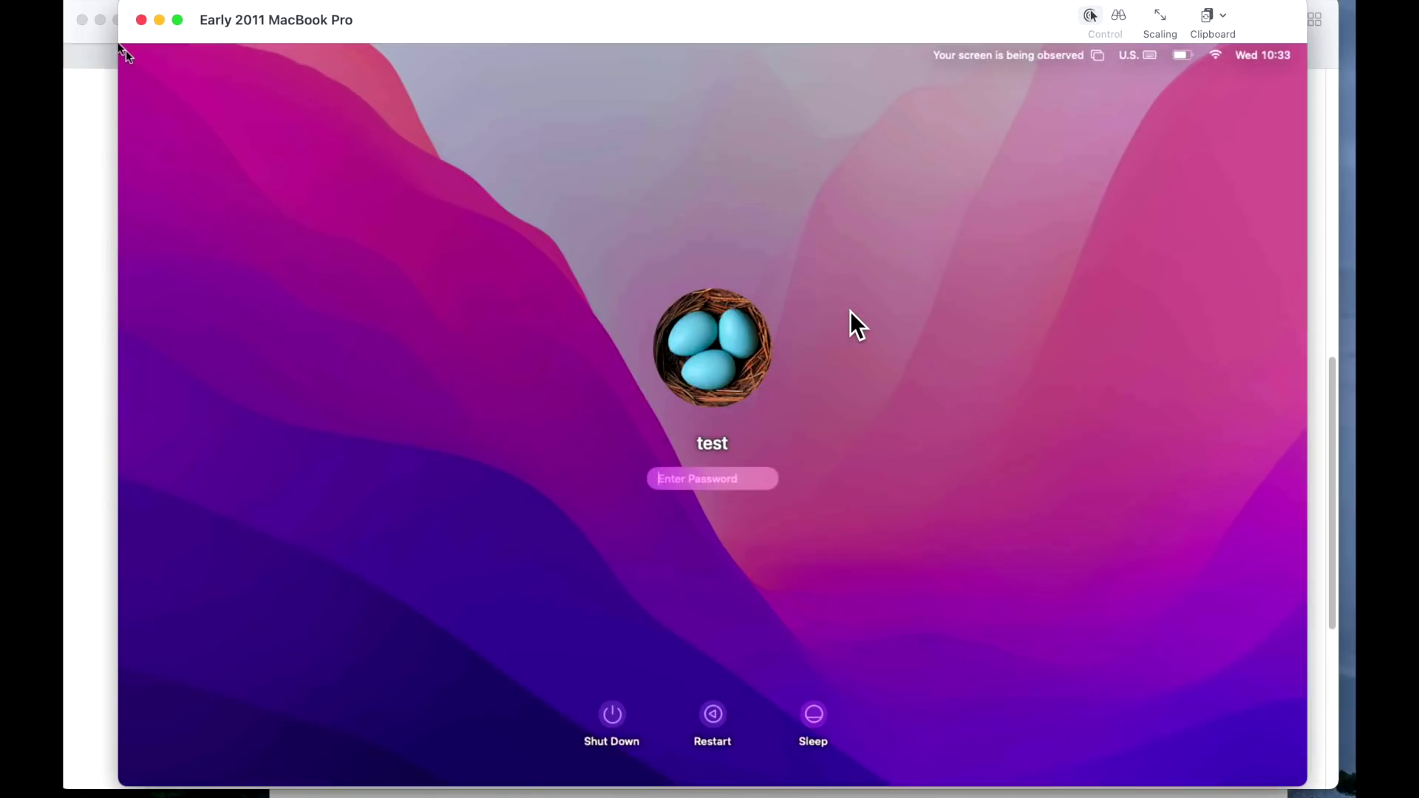
key("super+v")
key("Return")
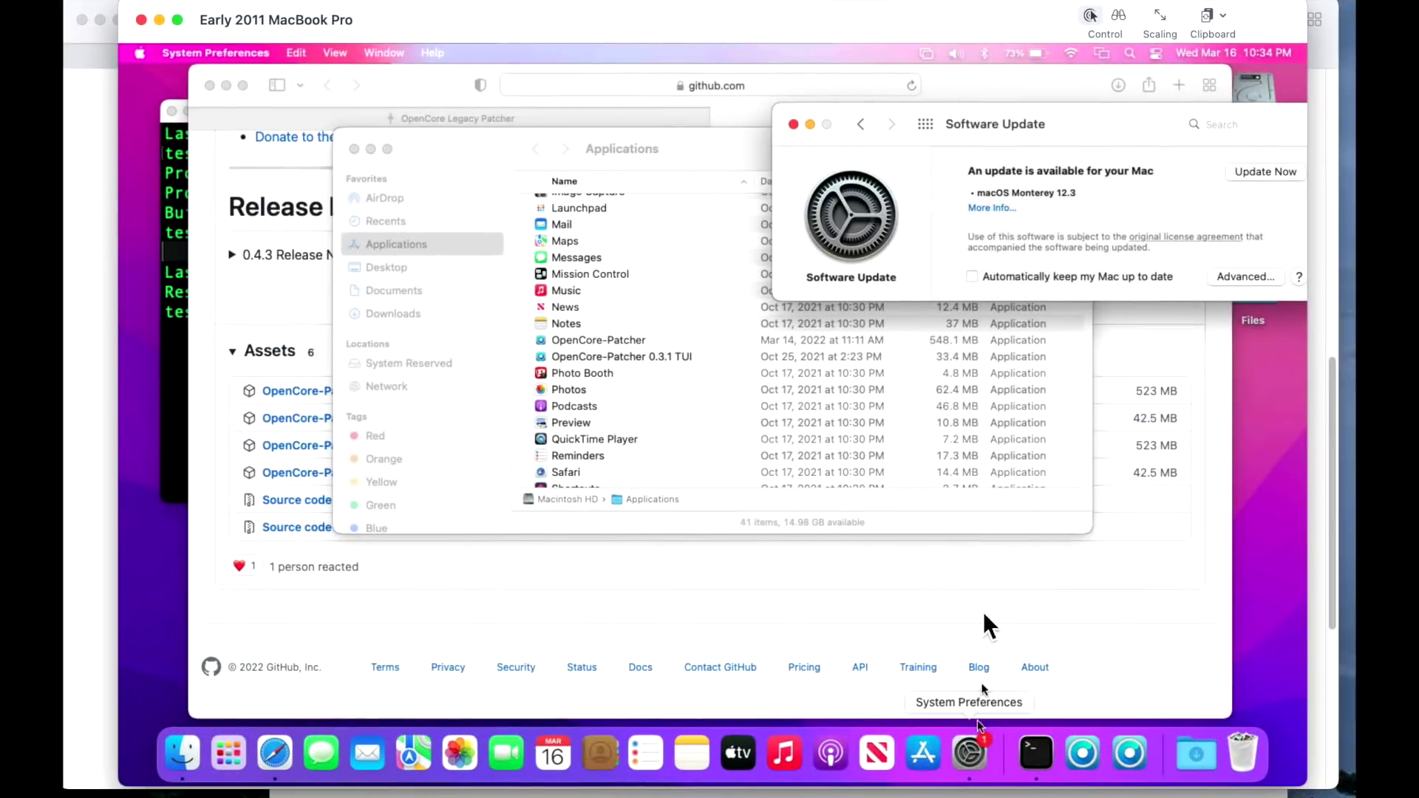
left_click_drag(1108, 117, 769, 526)
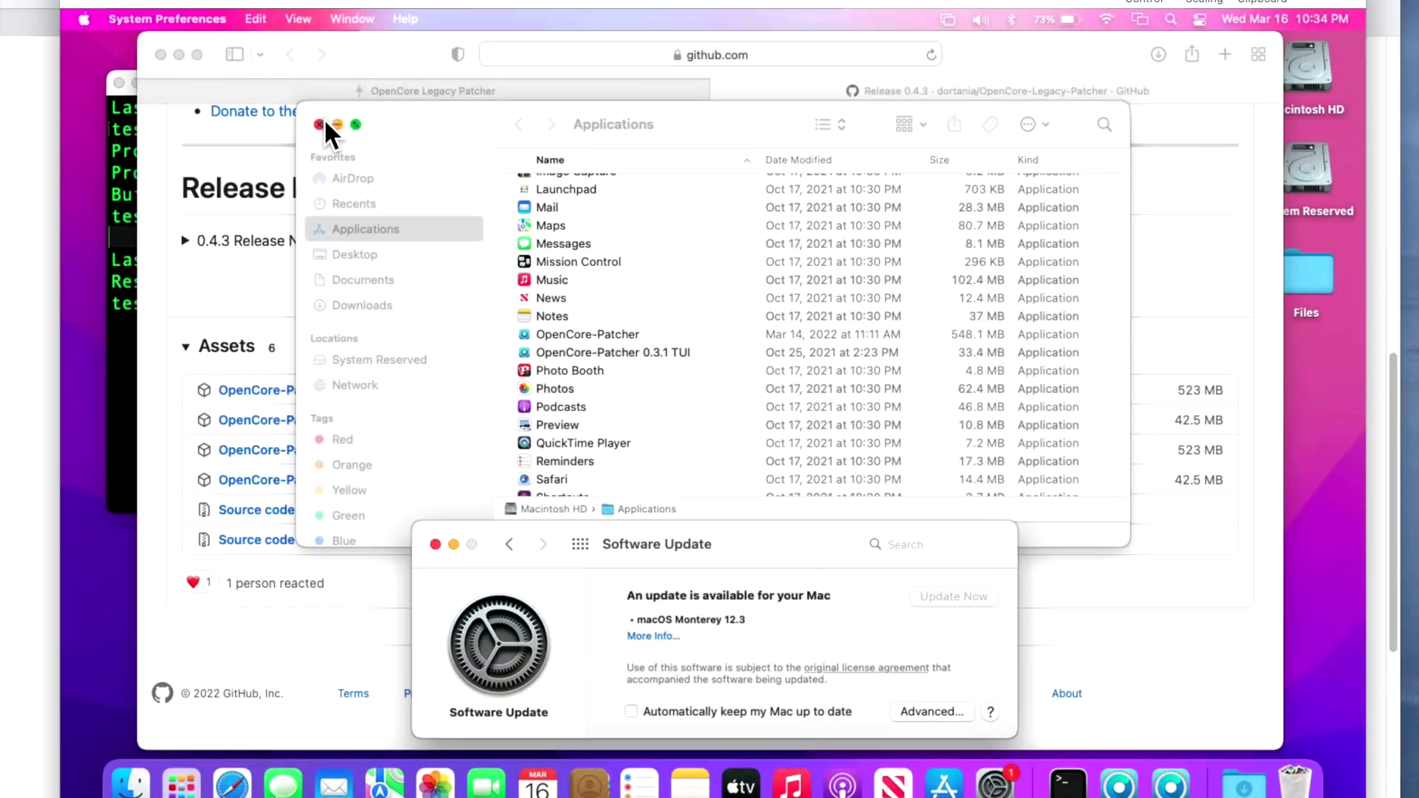
Close Finder, reposition Software Update, and tick macOS Monterey 12.3 (11.31 GB) in its details.
left_click(324, 124)
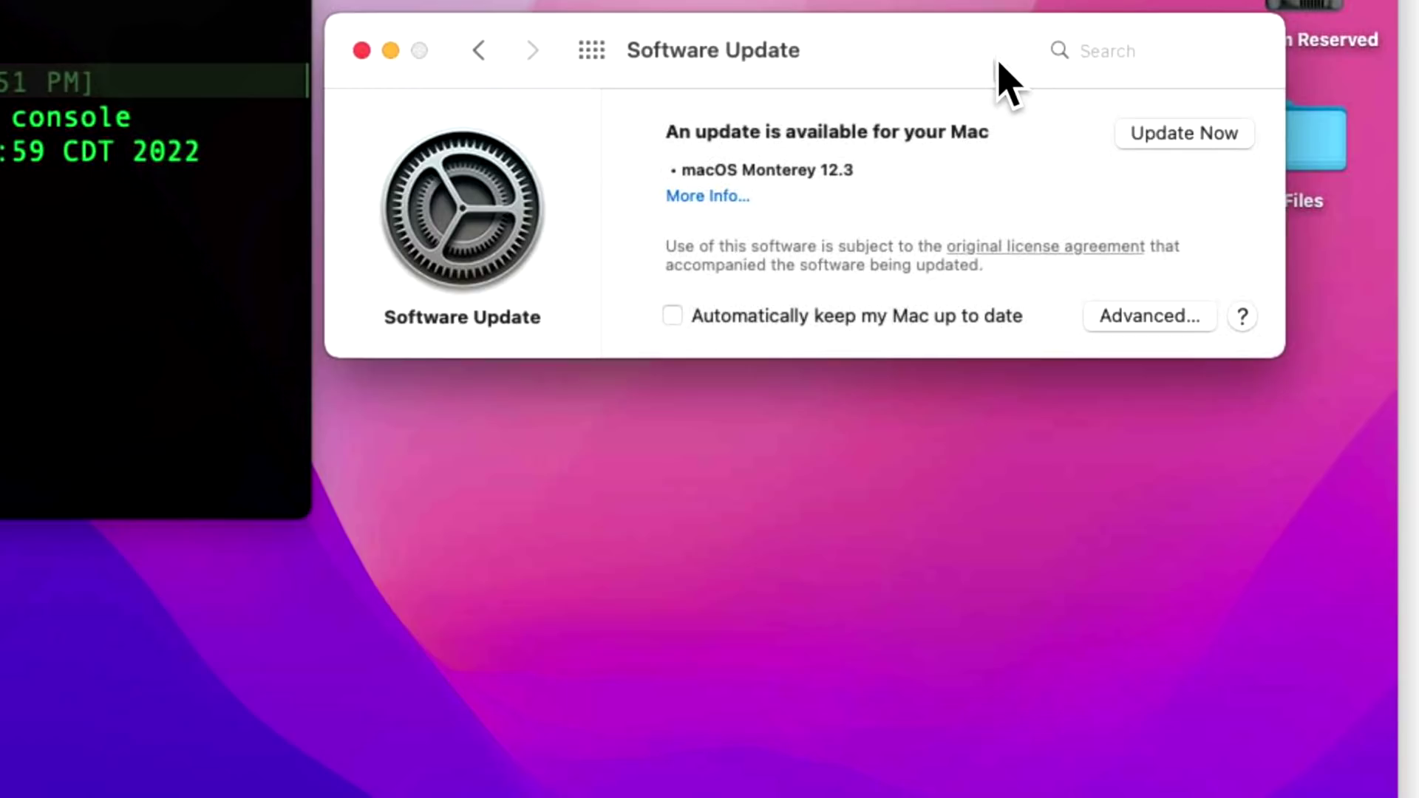
left_click_drag(998, 79, 1007, 253)
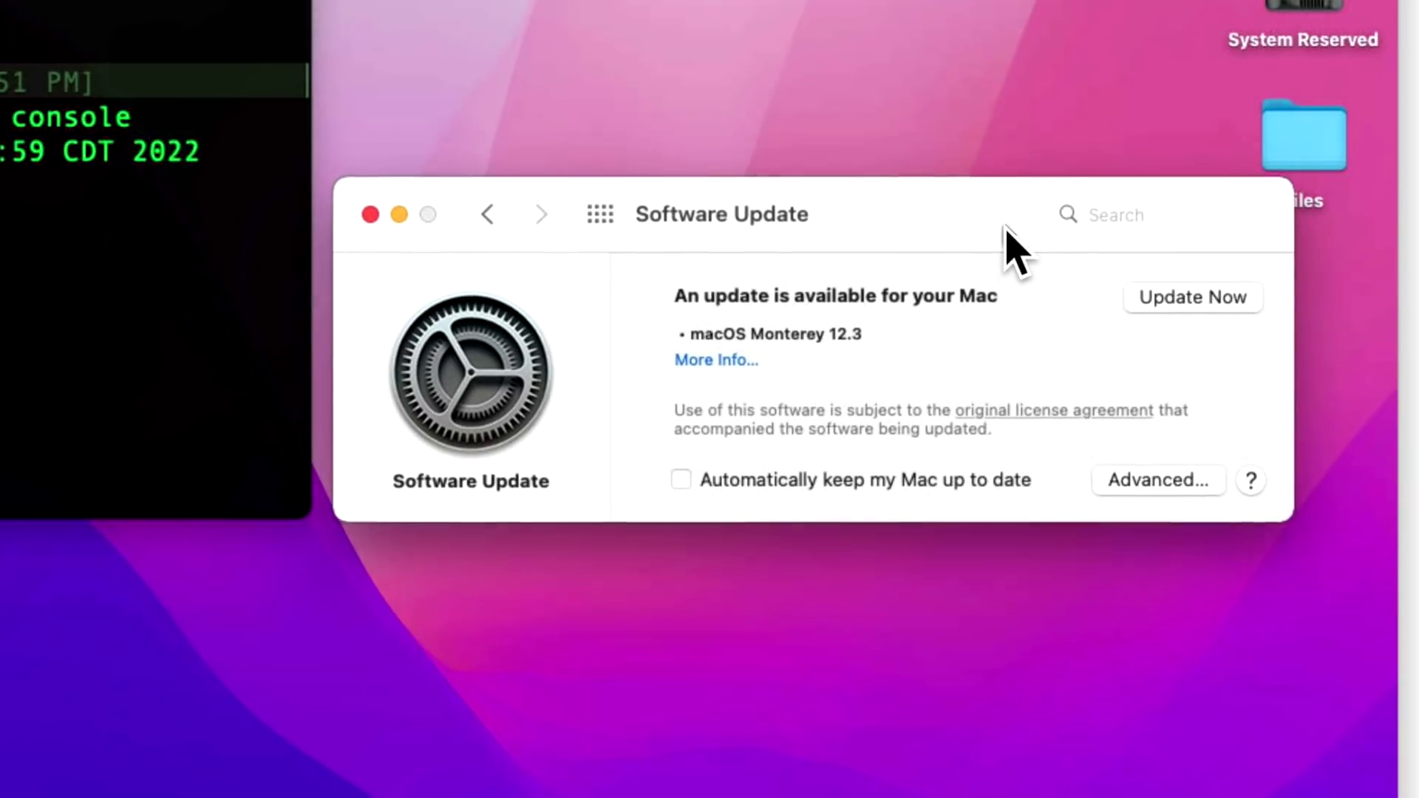
left_click(742, 368)
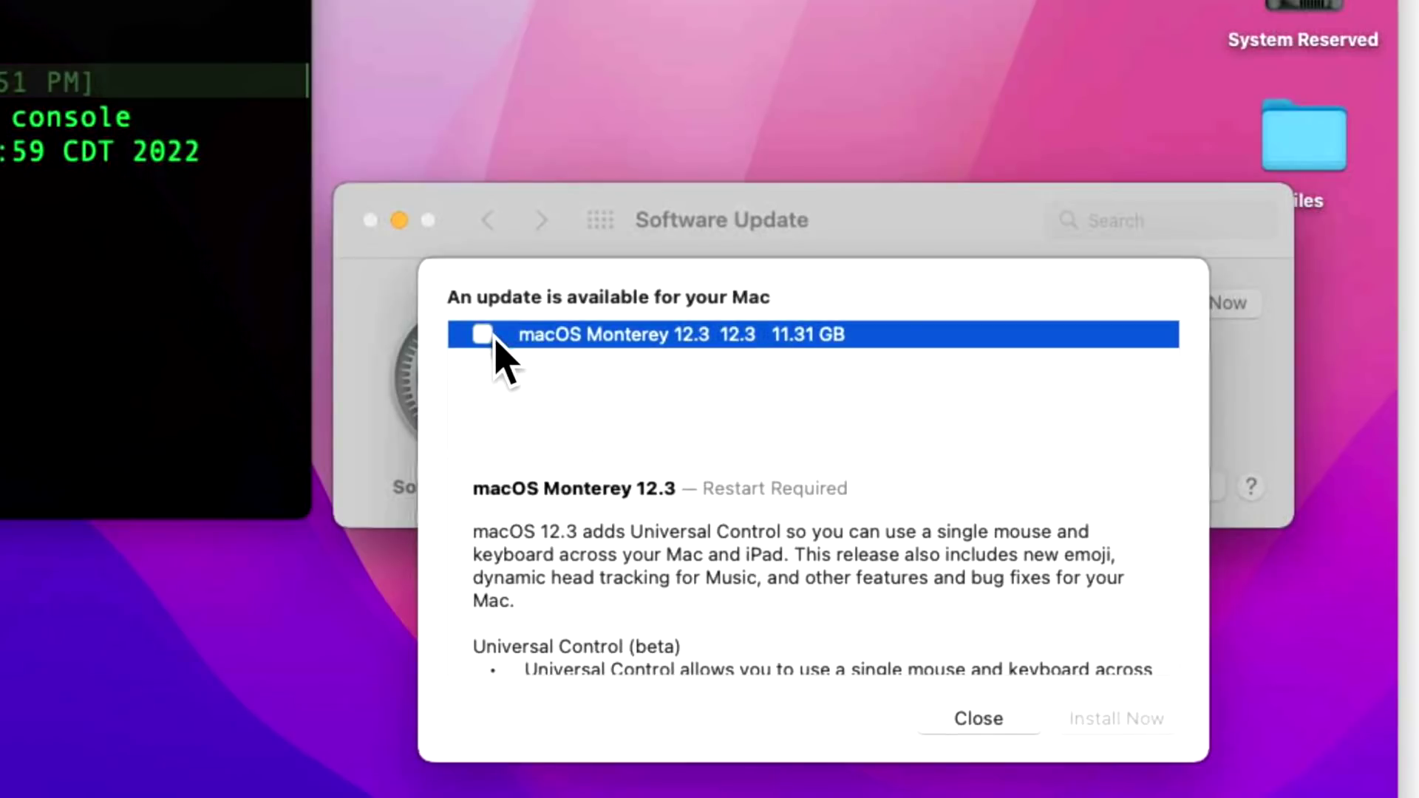
left_click(493, 337)
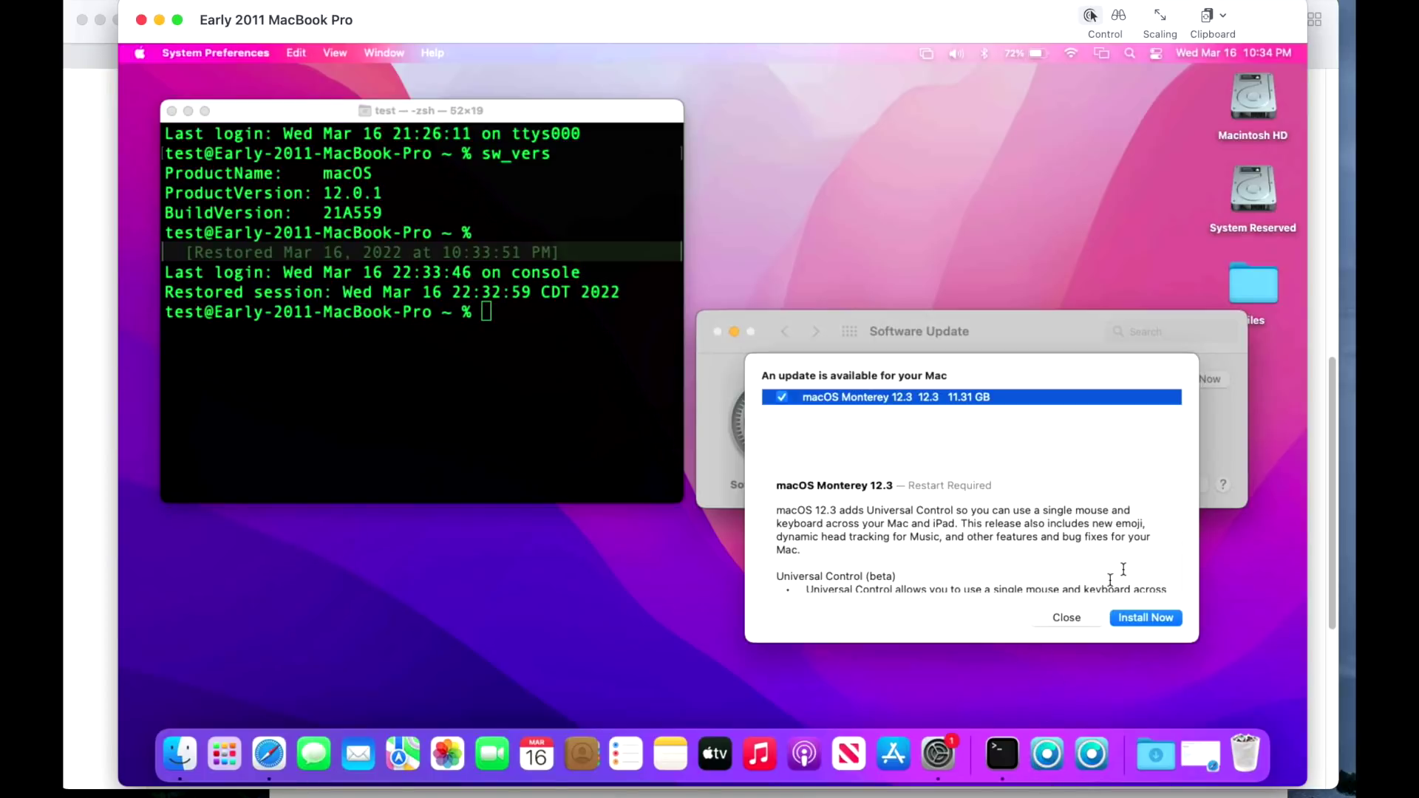
Dismiss the update details, launch OpenCore Legacy Patcher, and choose Revert Root Patches.
left_click(1084, 622)
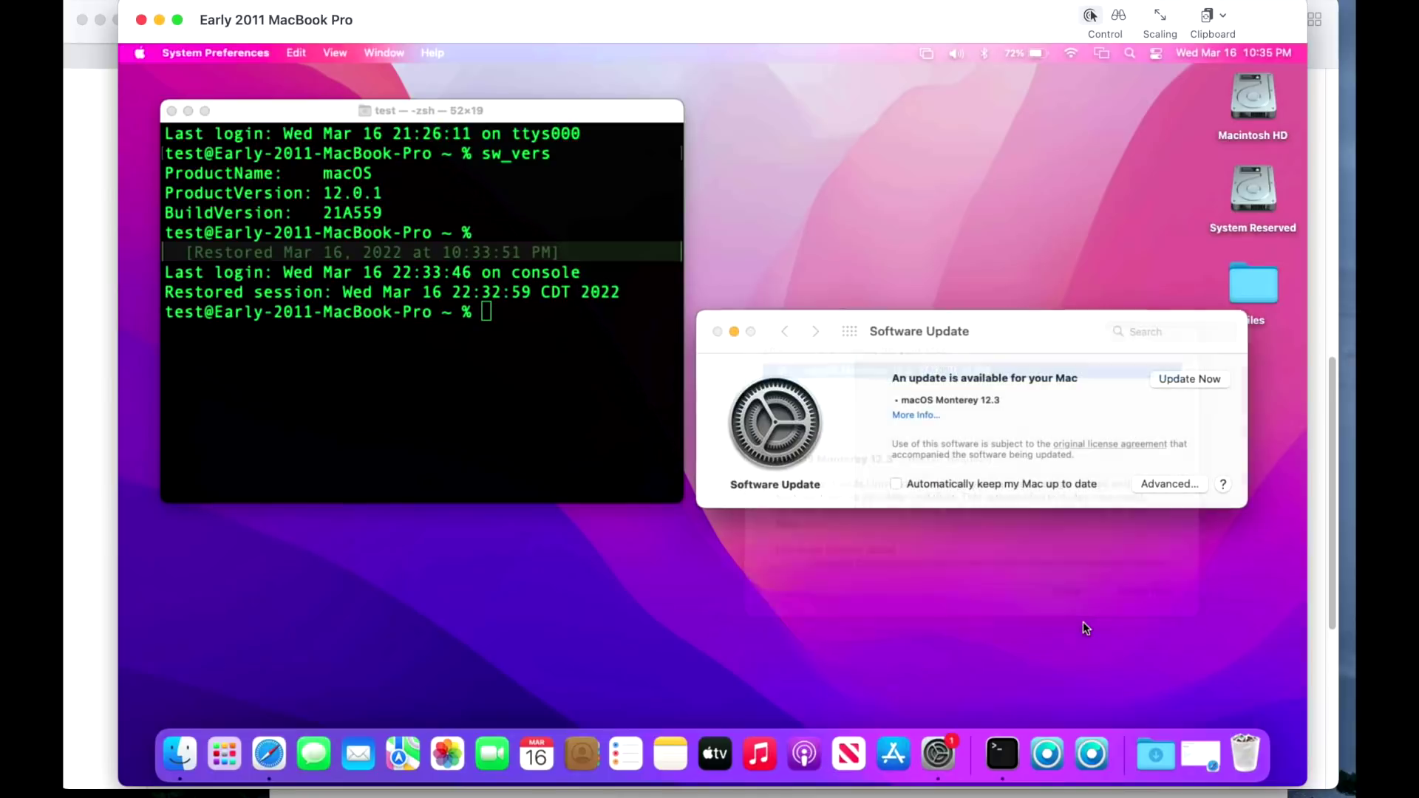
left_click(1092, 761)
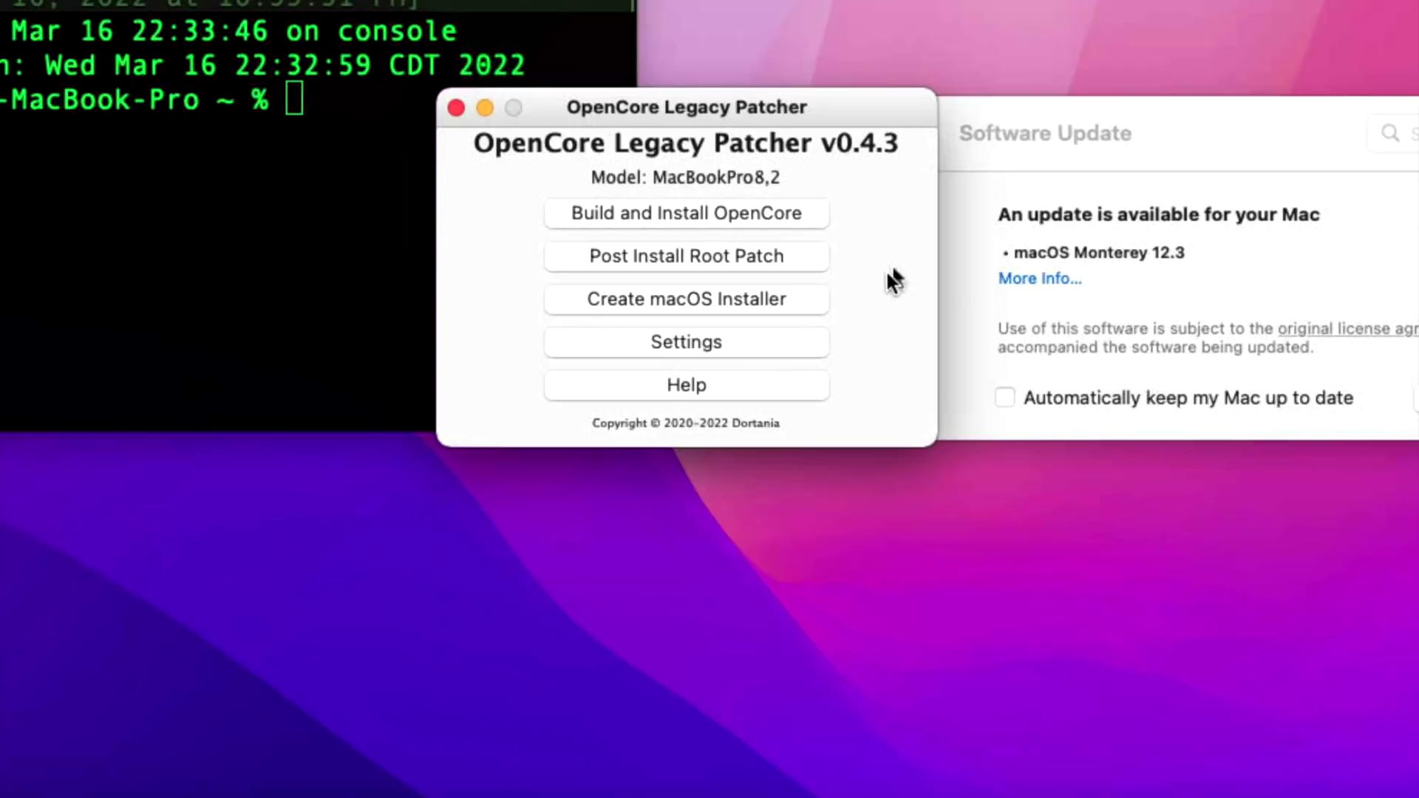
left_click(795, 258)
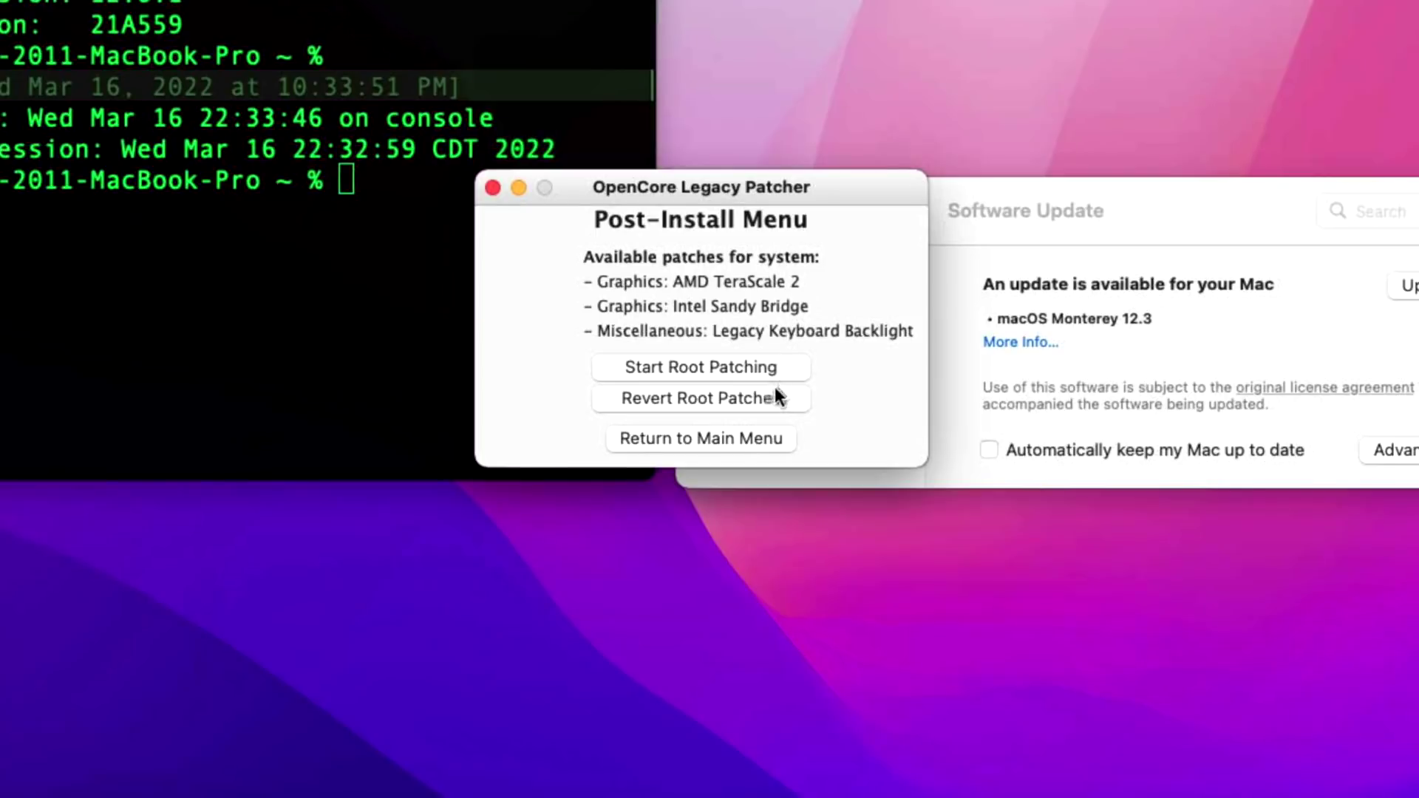
left_click(762, 408)
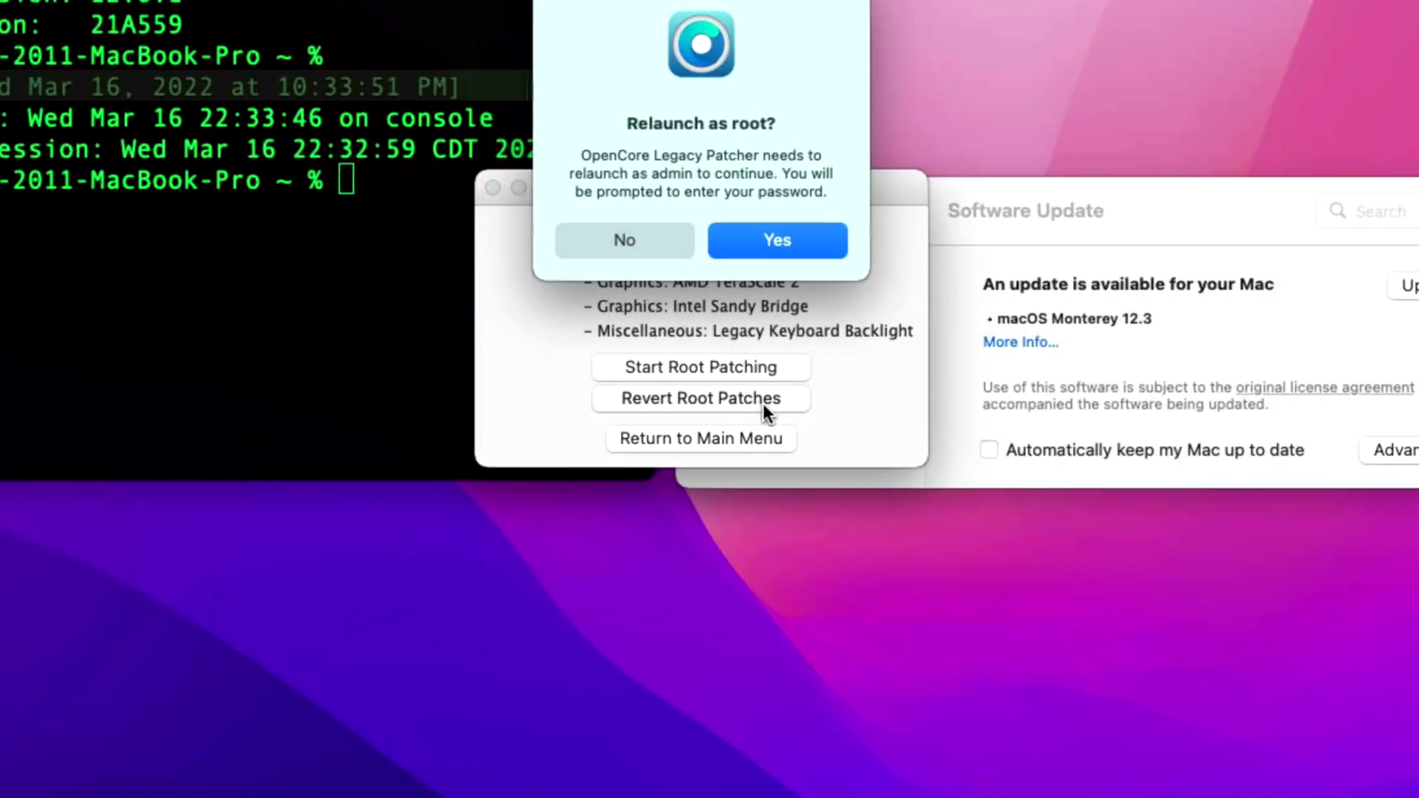
Relaunch the patcher as root with the admin password and revert root patches to the sealed snapshot.
left_click(776, 246)
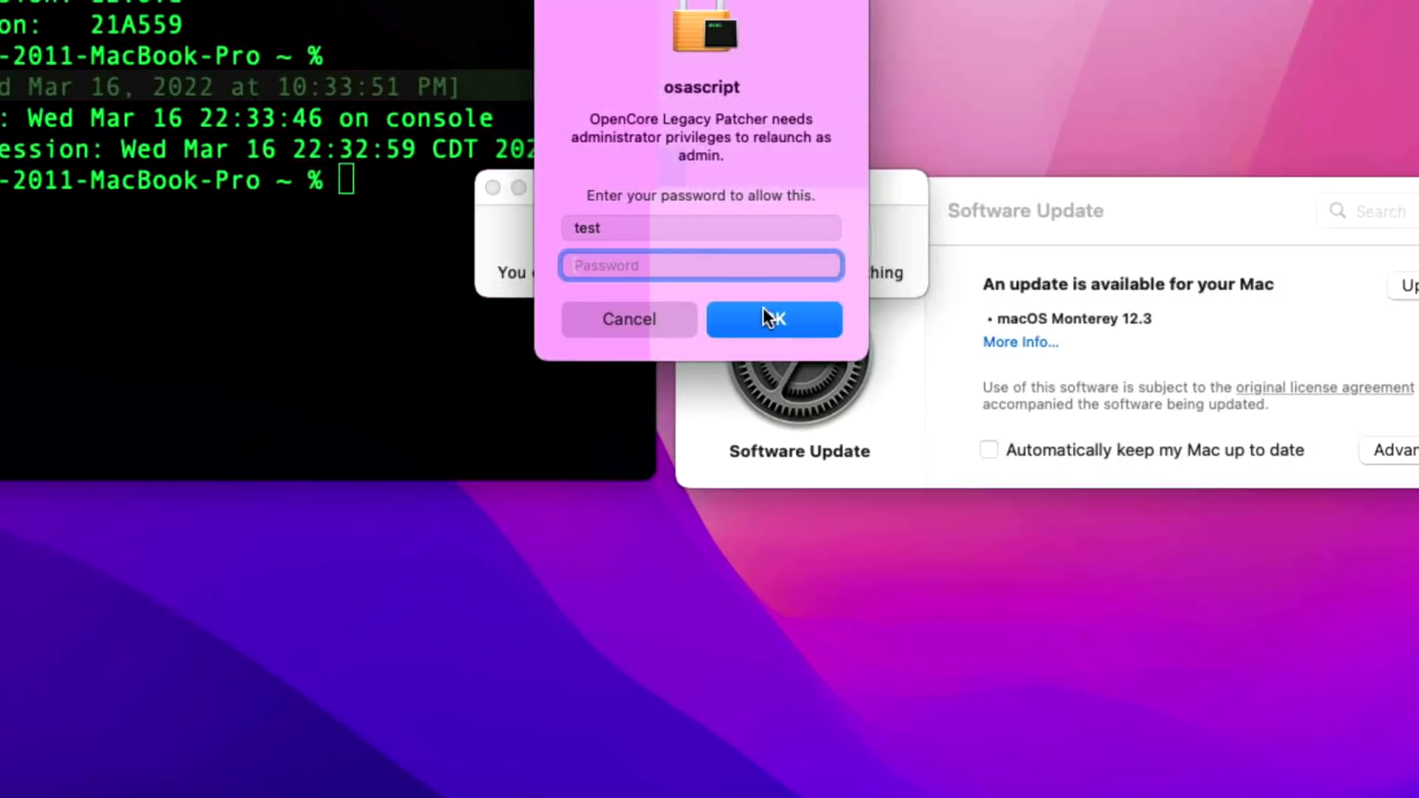
type("test")
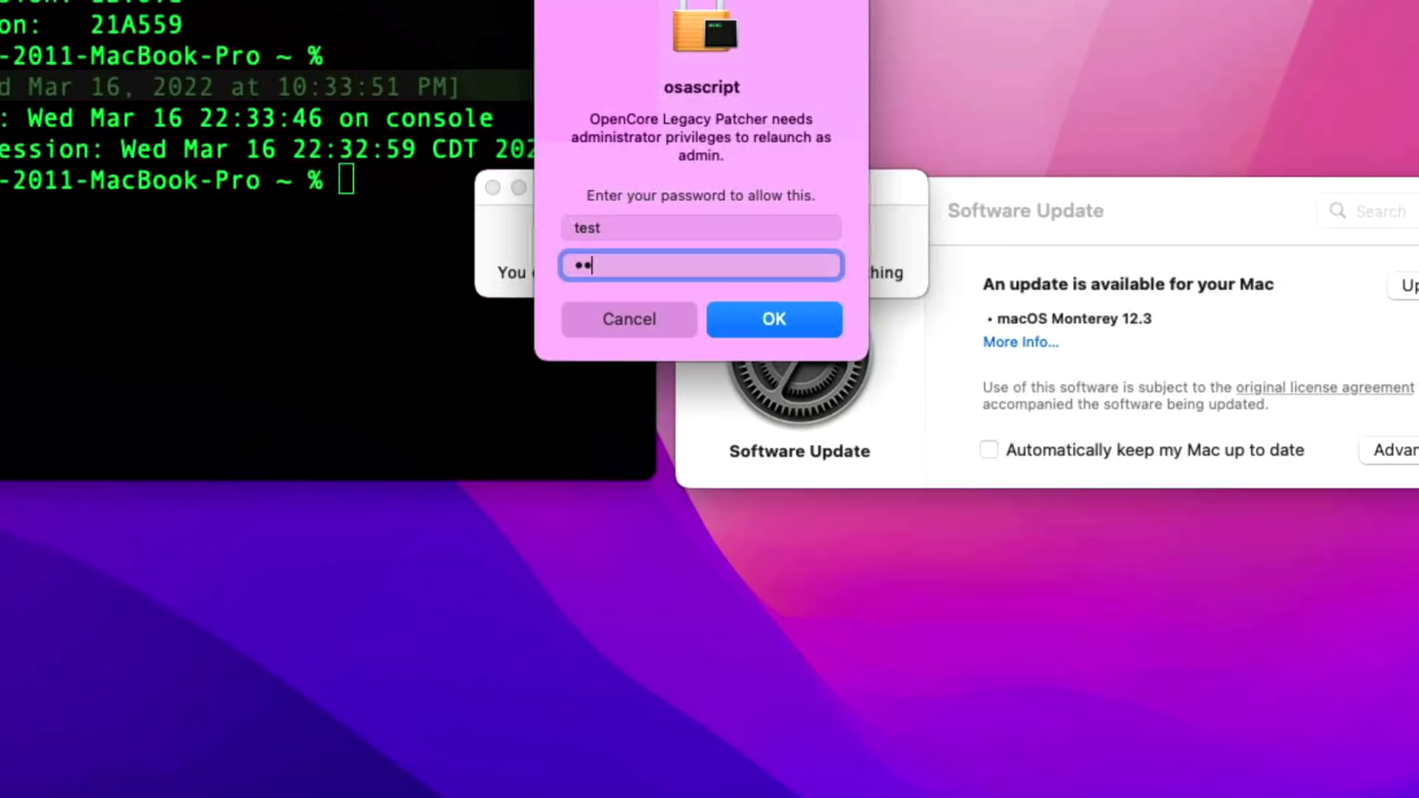
key("Return")
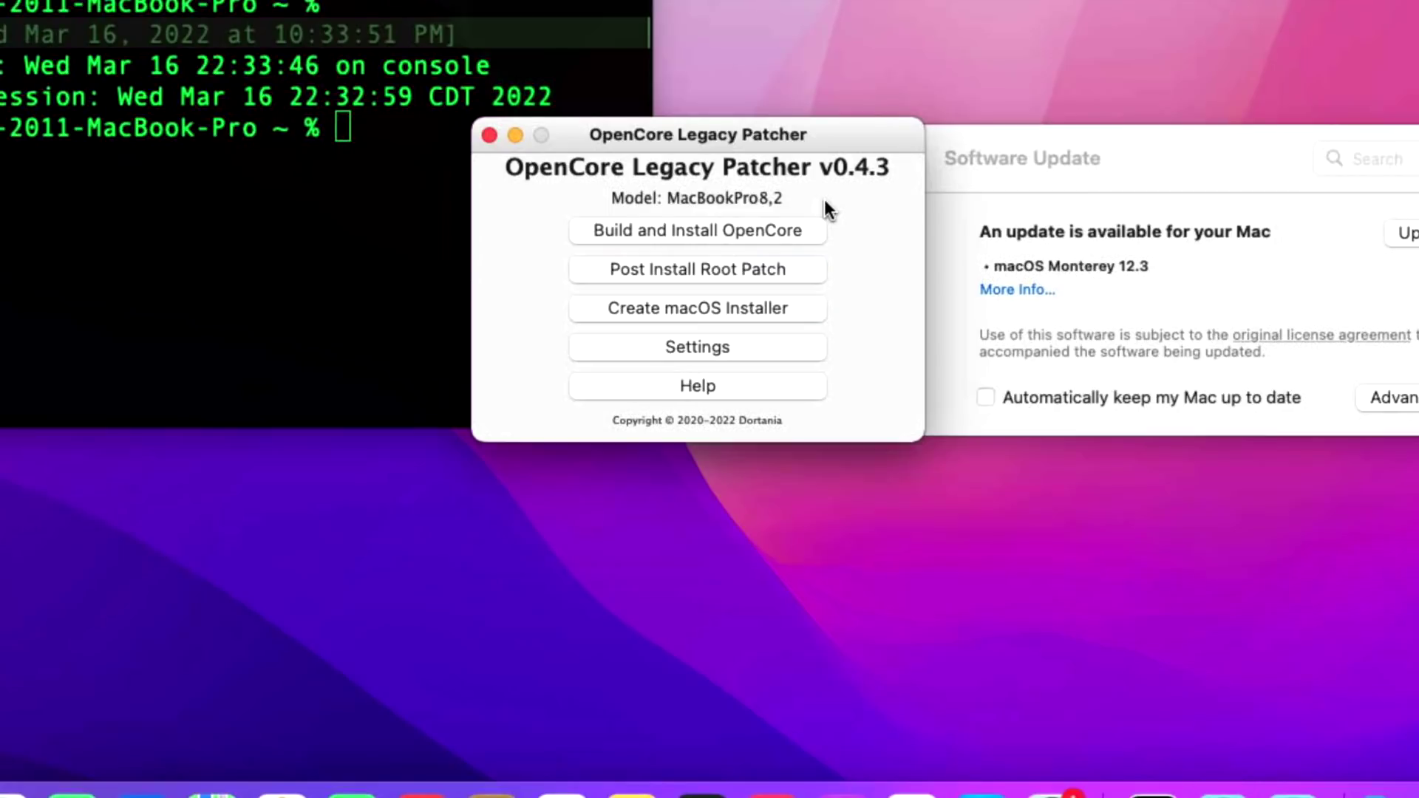
left_click(745, 274)
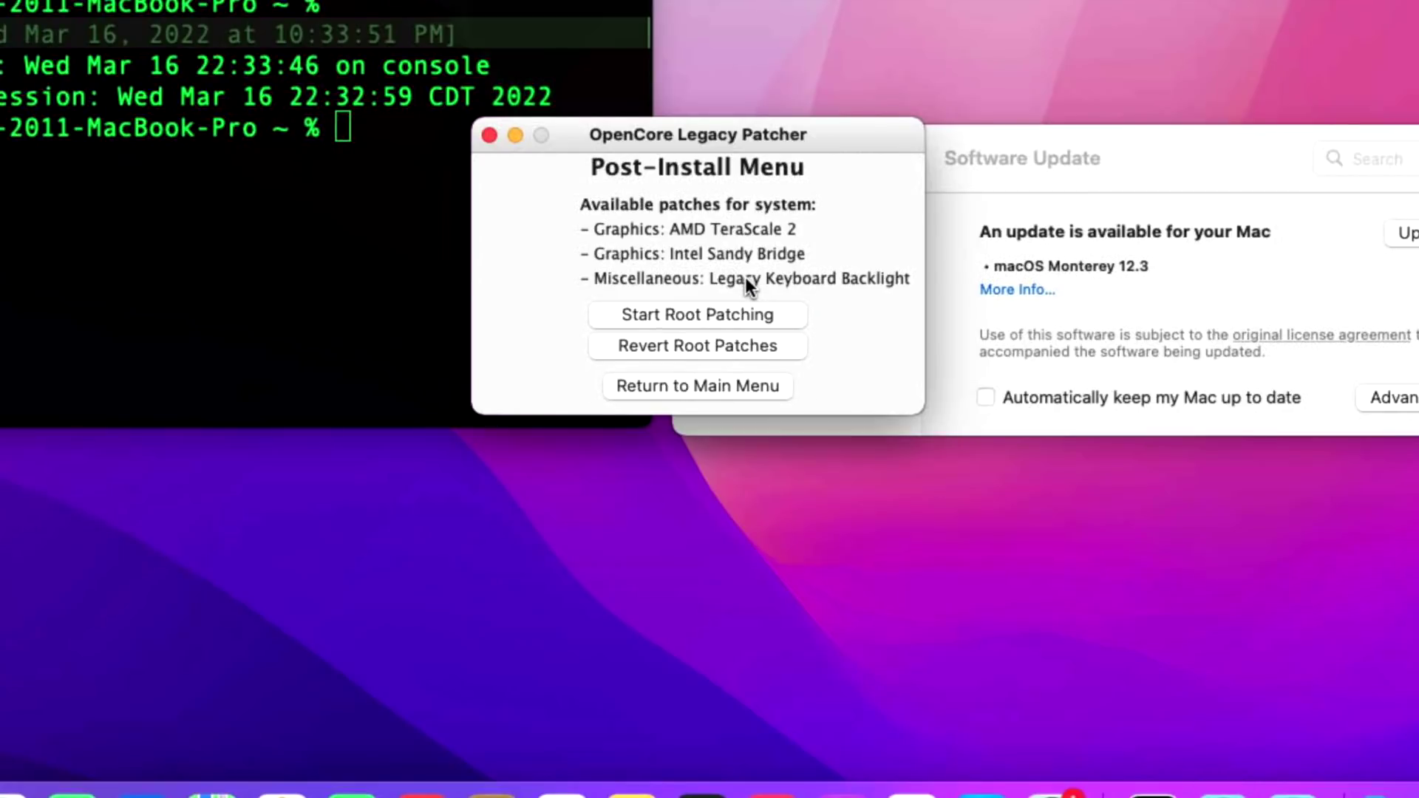
left_click(728, 348)
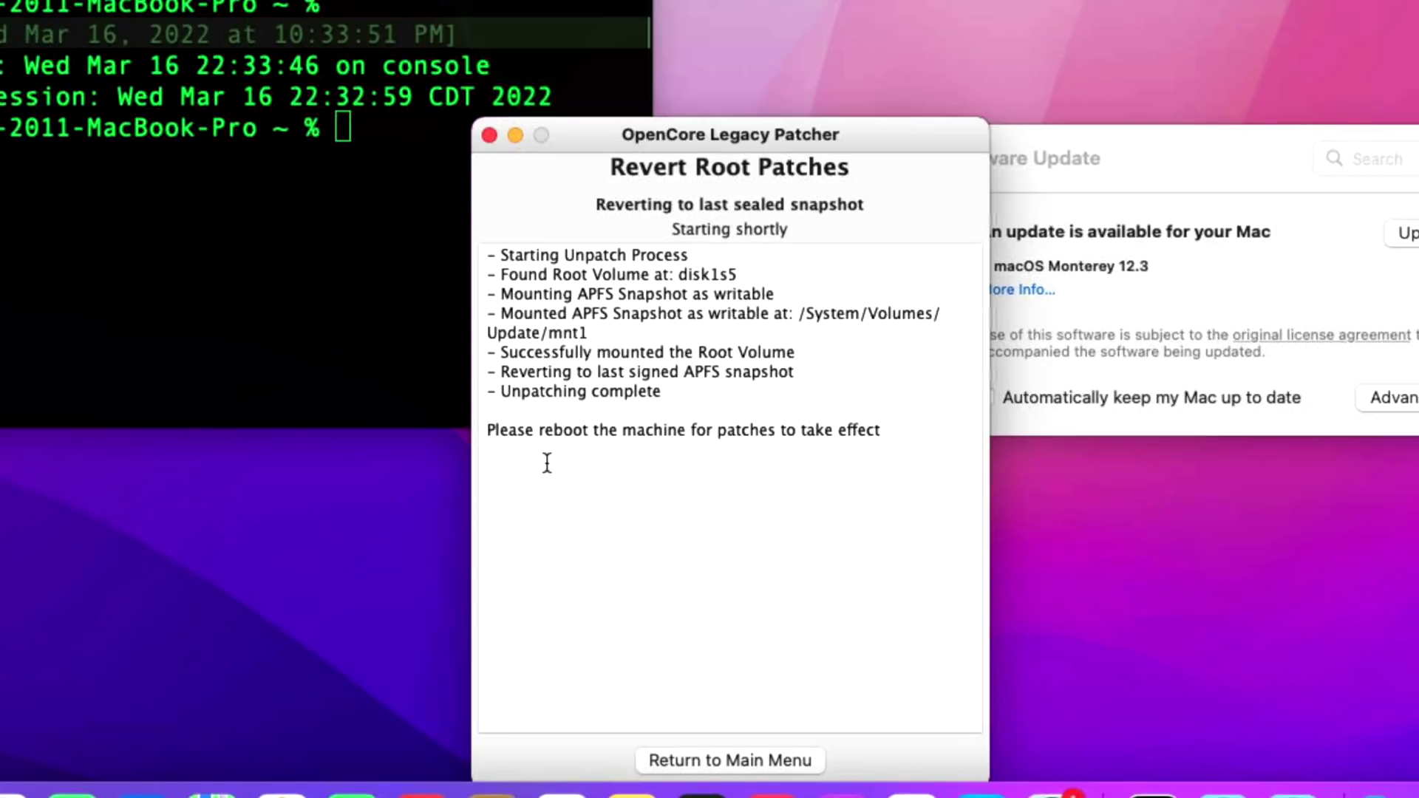
Return to the main menu after unpatching, then enter the account password at login after rebooting.
left_click(702, 764)
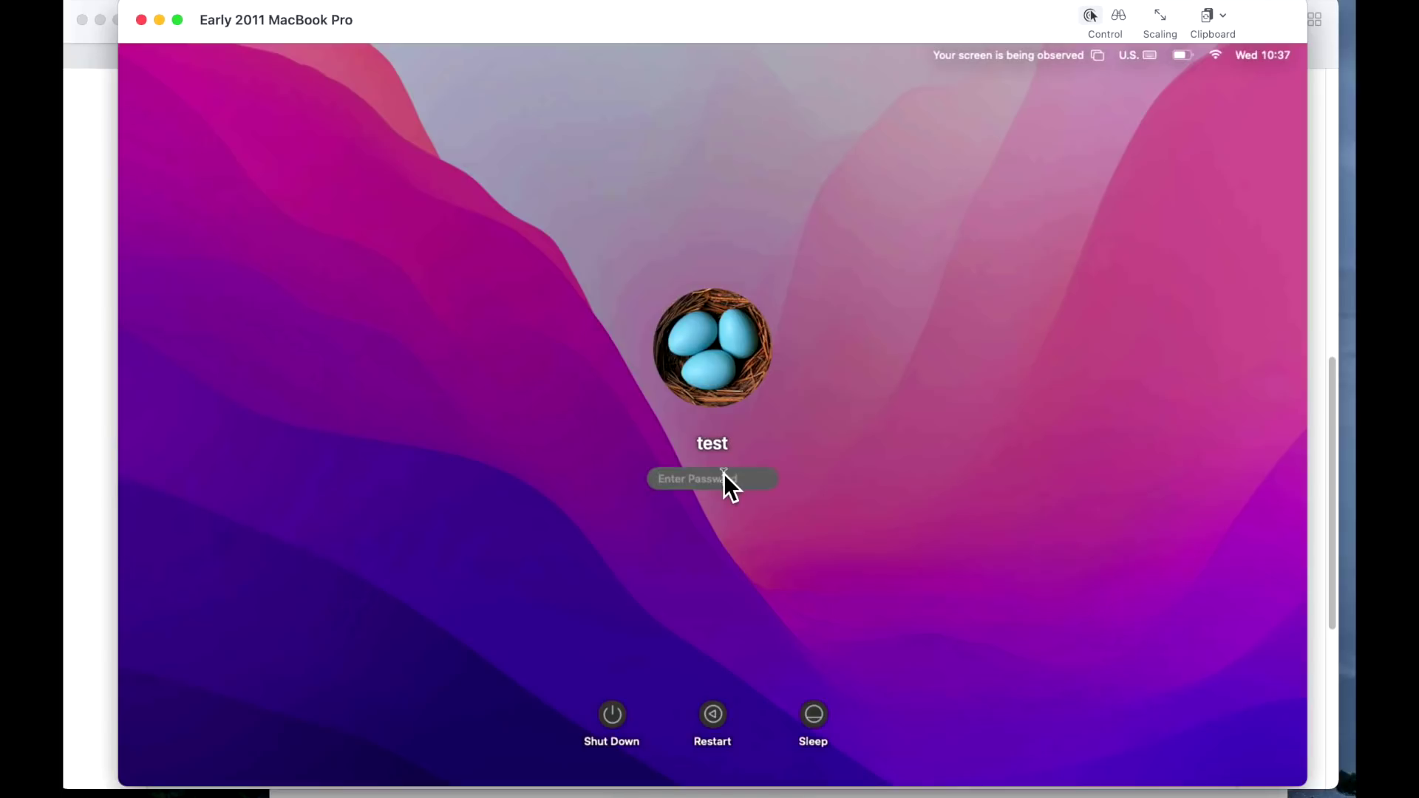
type("test")
Log in, then install the macOS Monterey 12.3 update after agreeing to the licence.
key("Return")
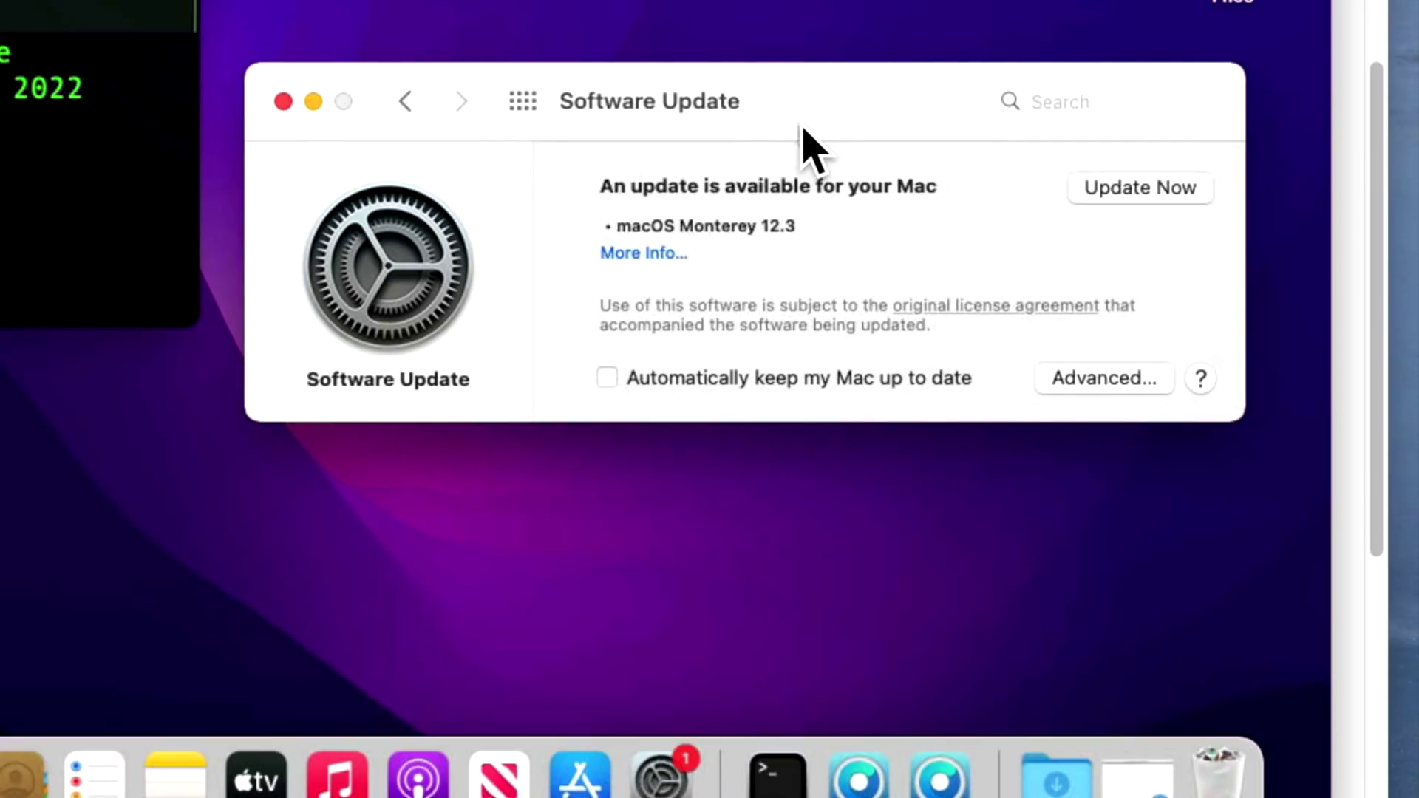
left_click(646, 256)
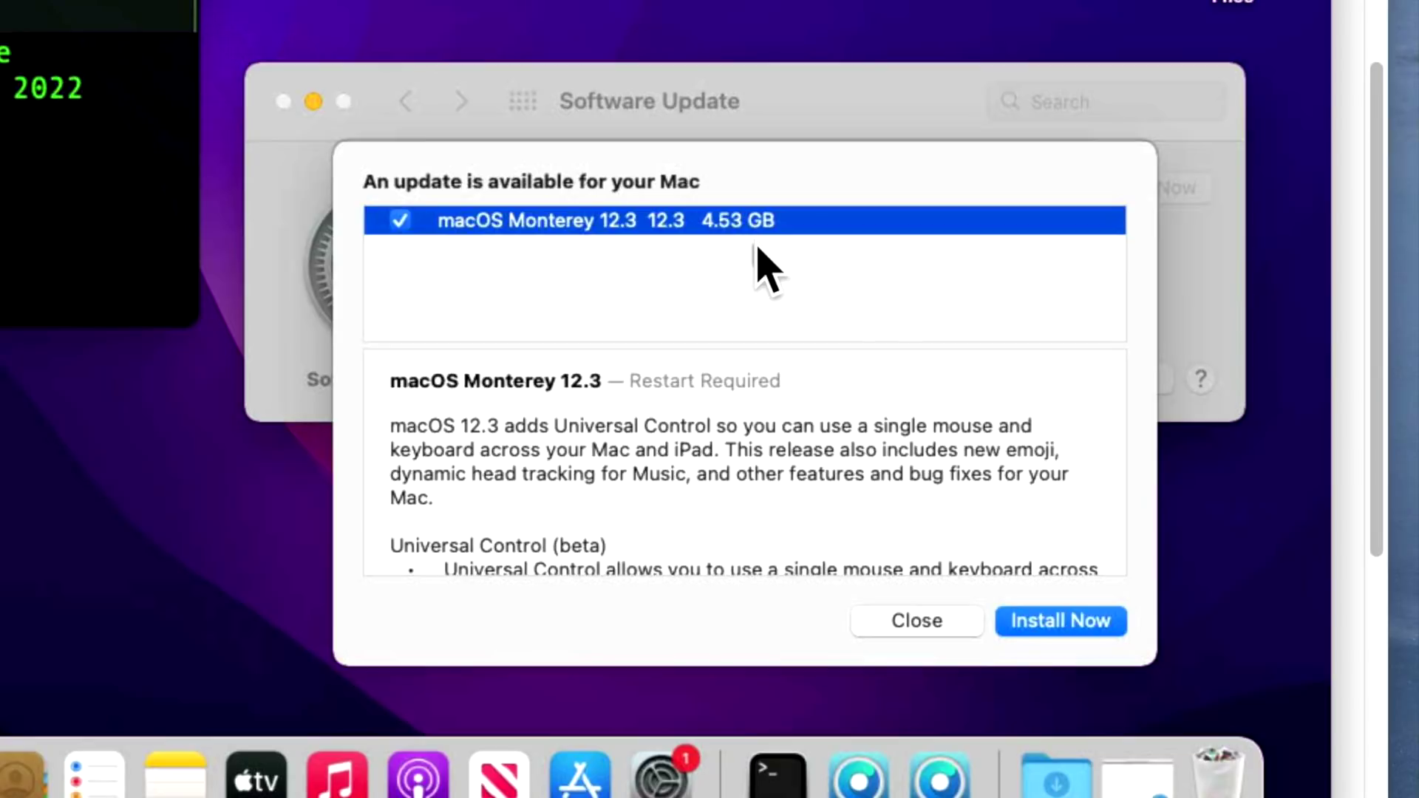
left_click(1066, 620)
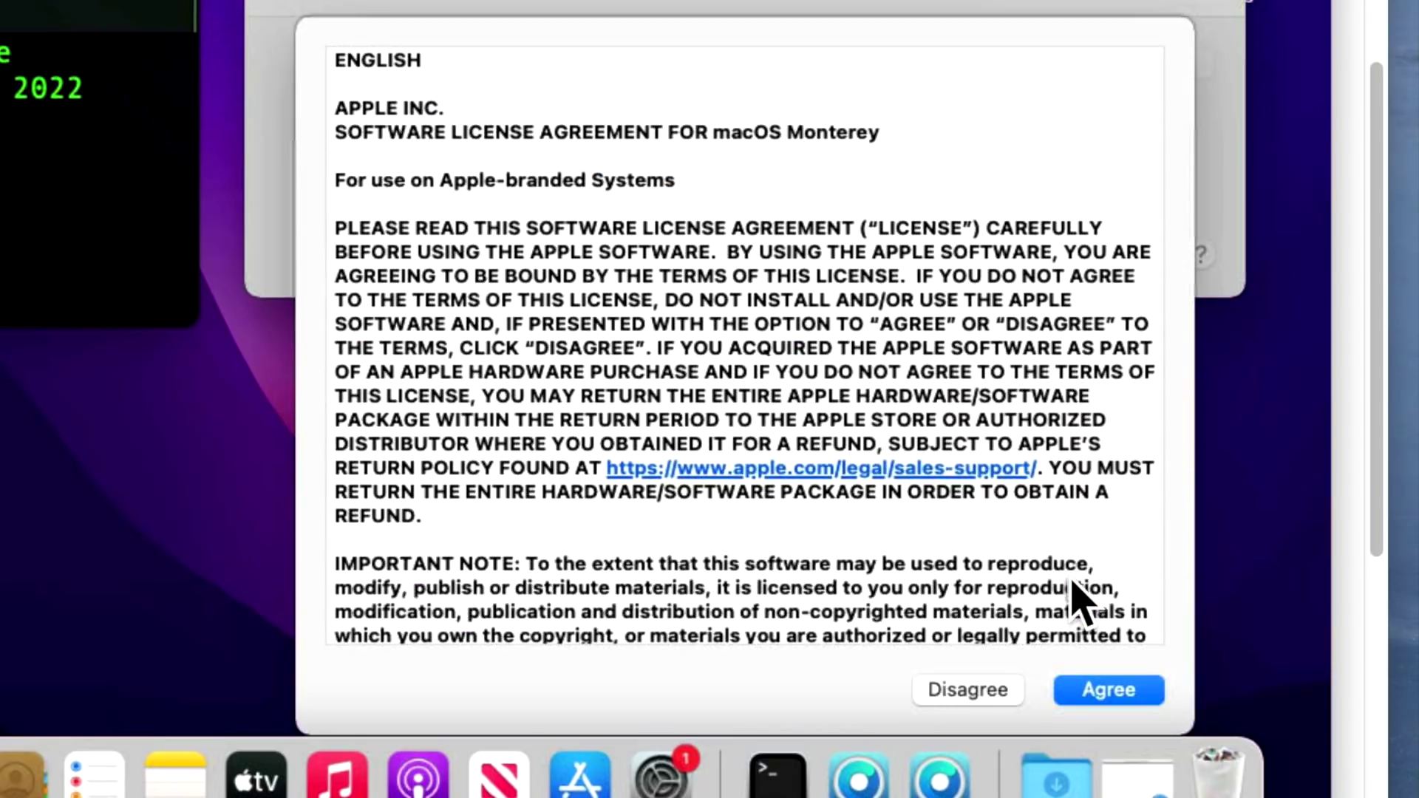
left_click(1102, 691)
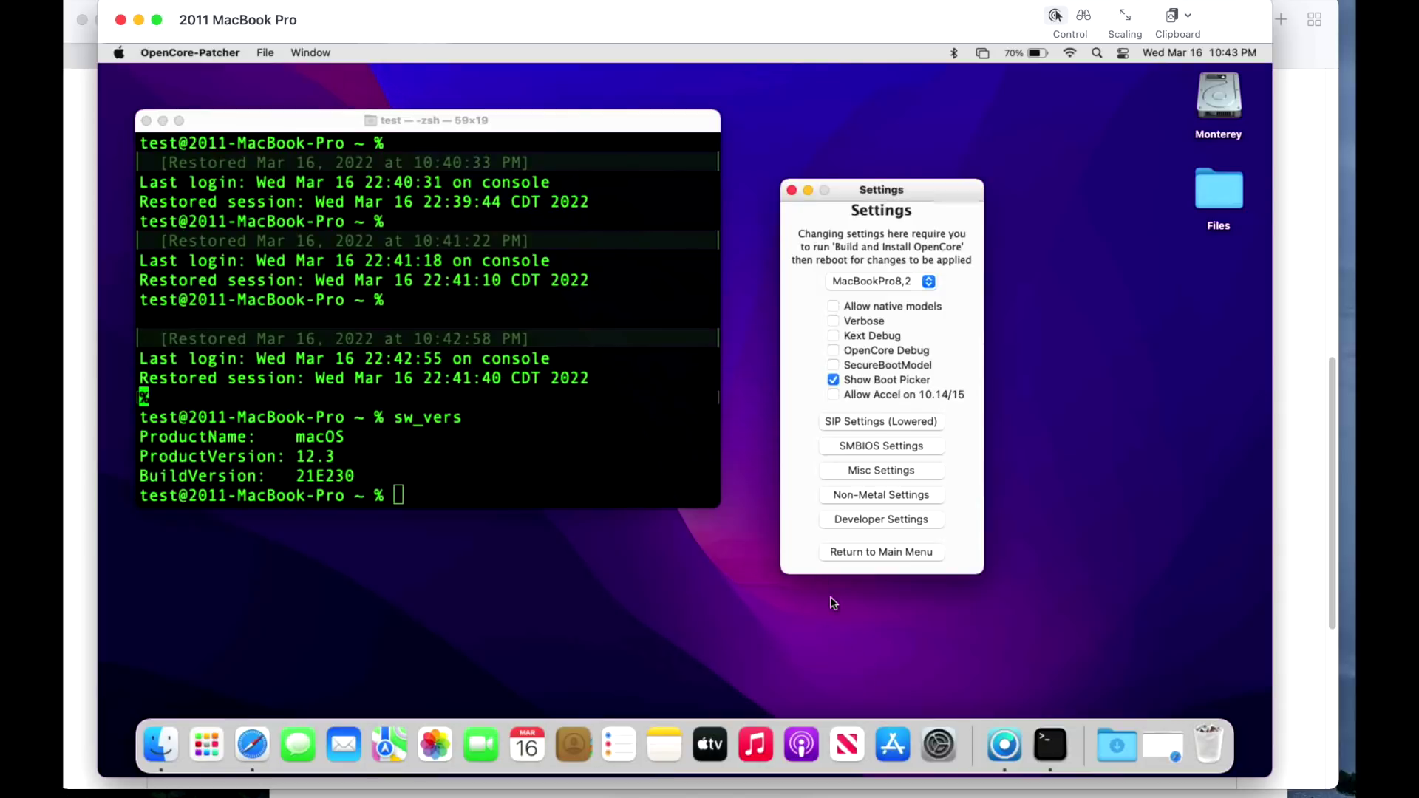
From the patcher's main menu, open Post Install Root Patch and choose Start Root Patching.
left_click(902, 547)
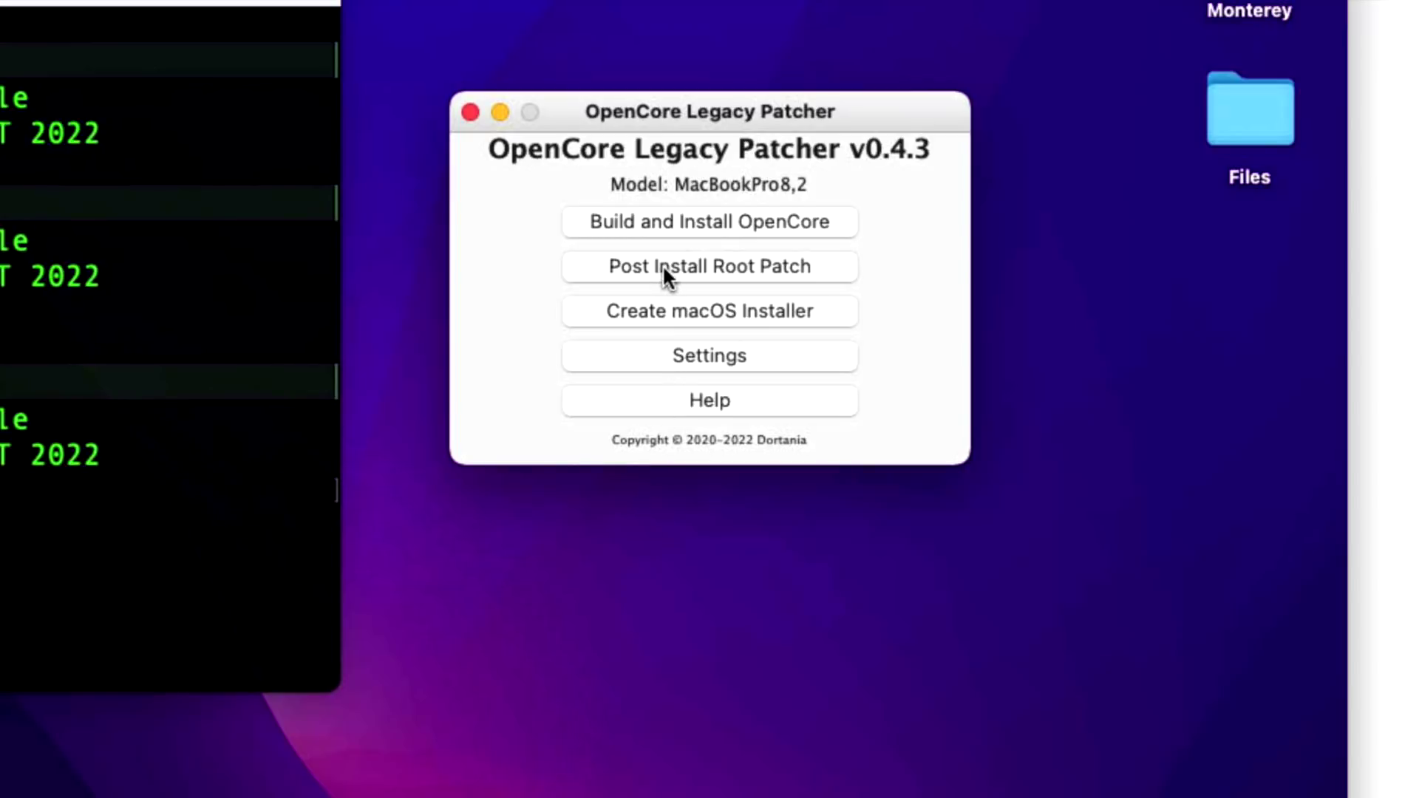
left_click(663, 264)
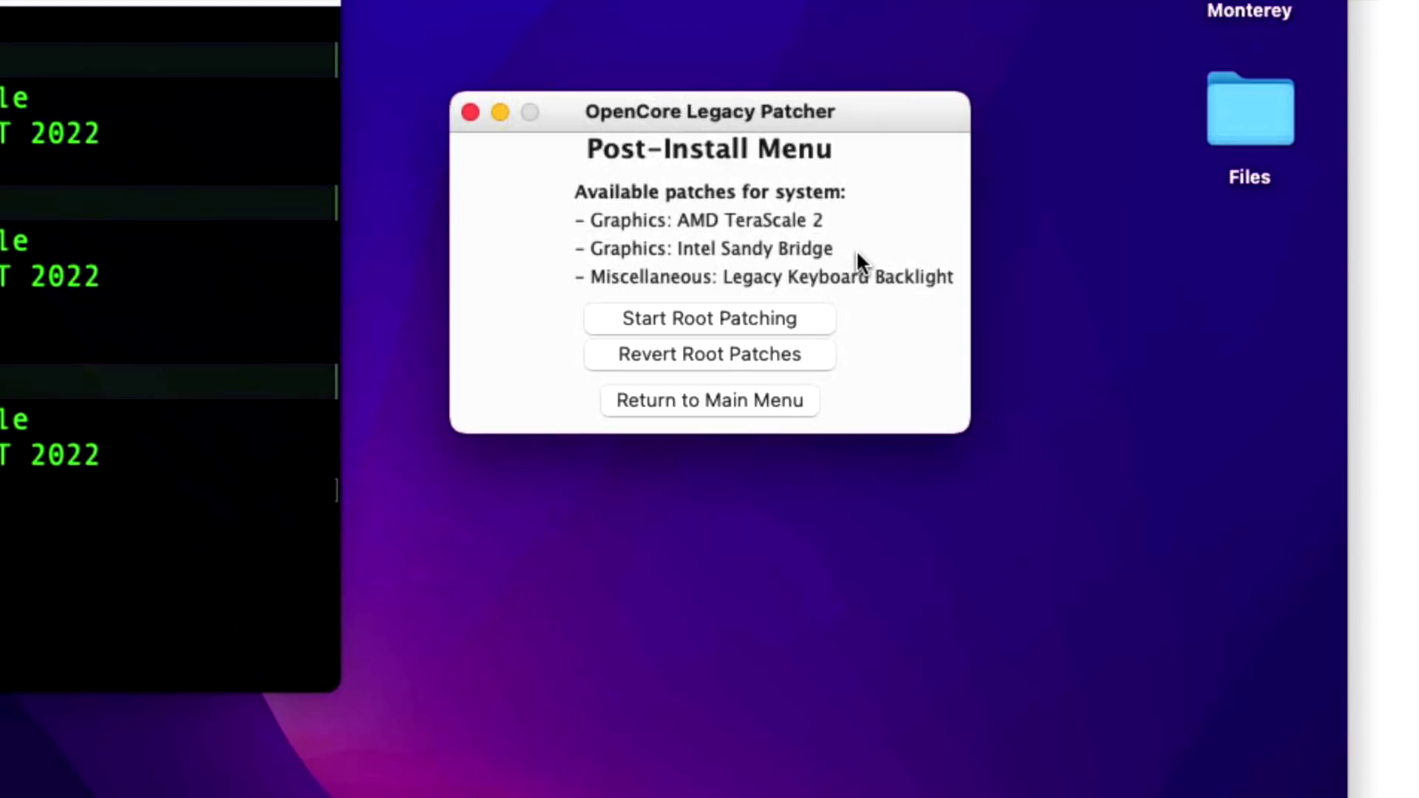
left_click(805, 320)
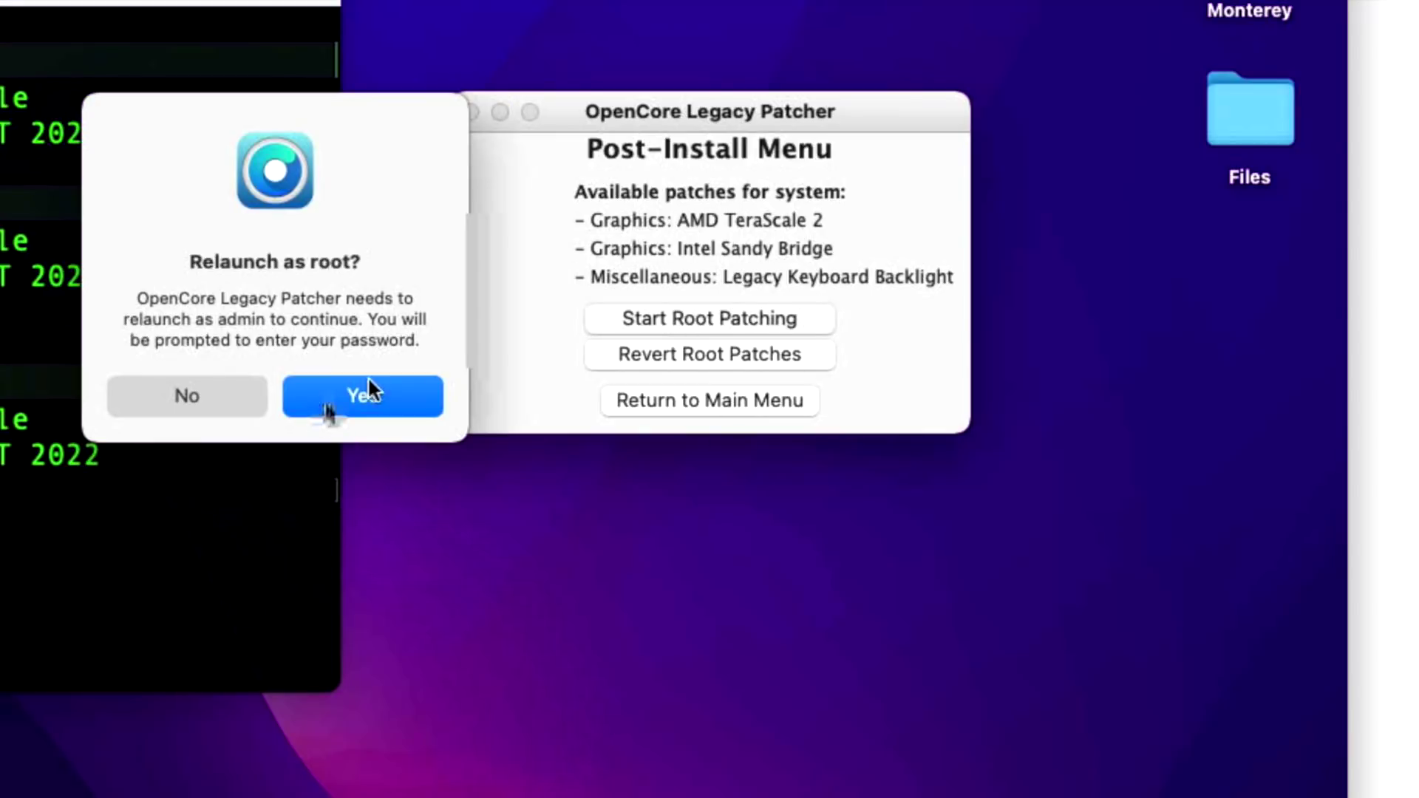
Relaunch the patcher as root with the admin password, centre its window, and reopen Post Install Root Patch.
left_click(407, 384)
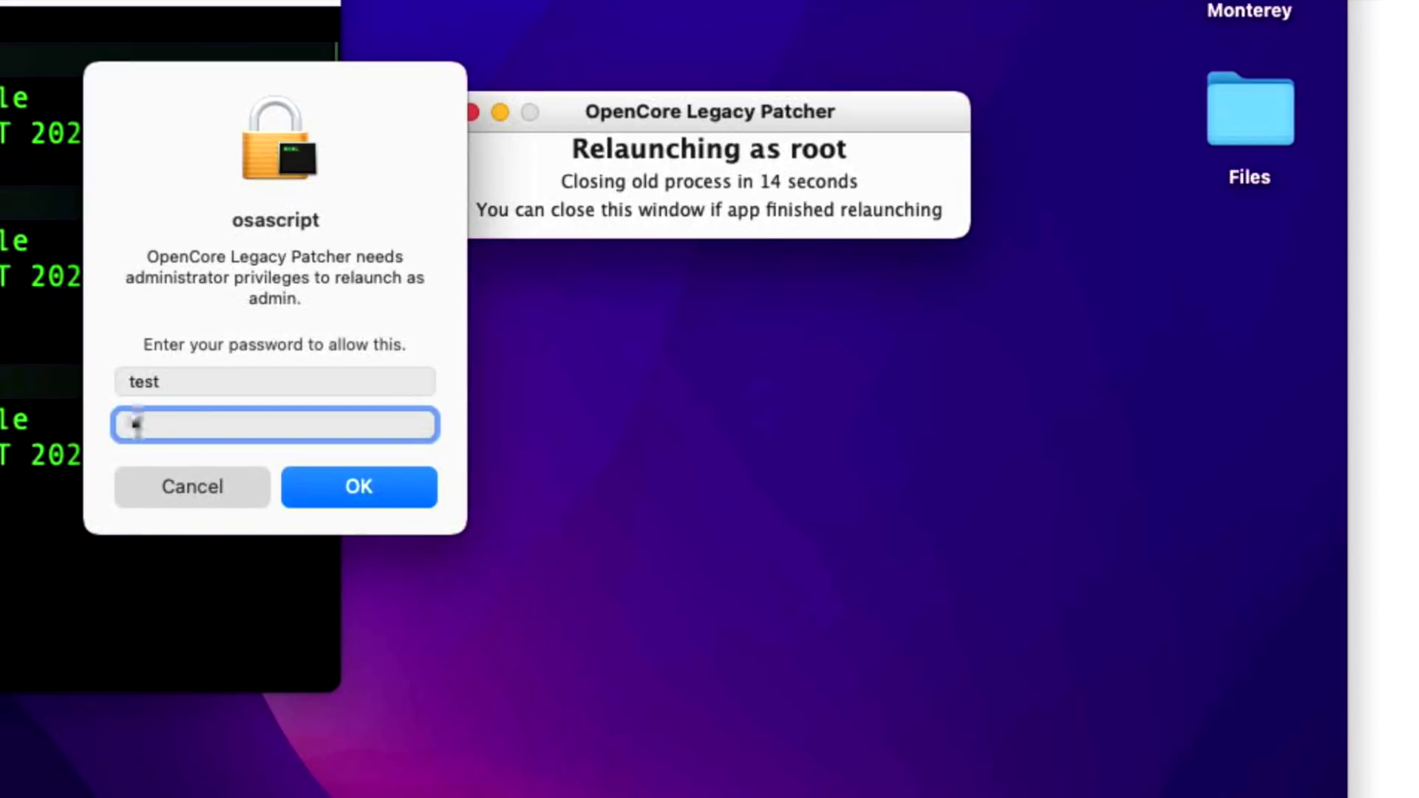
type("test")
key("Return")
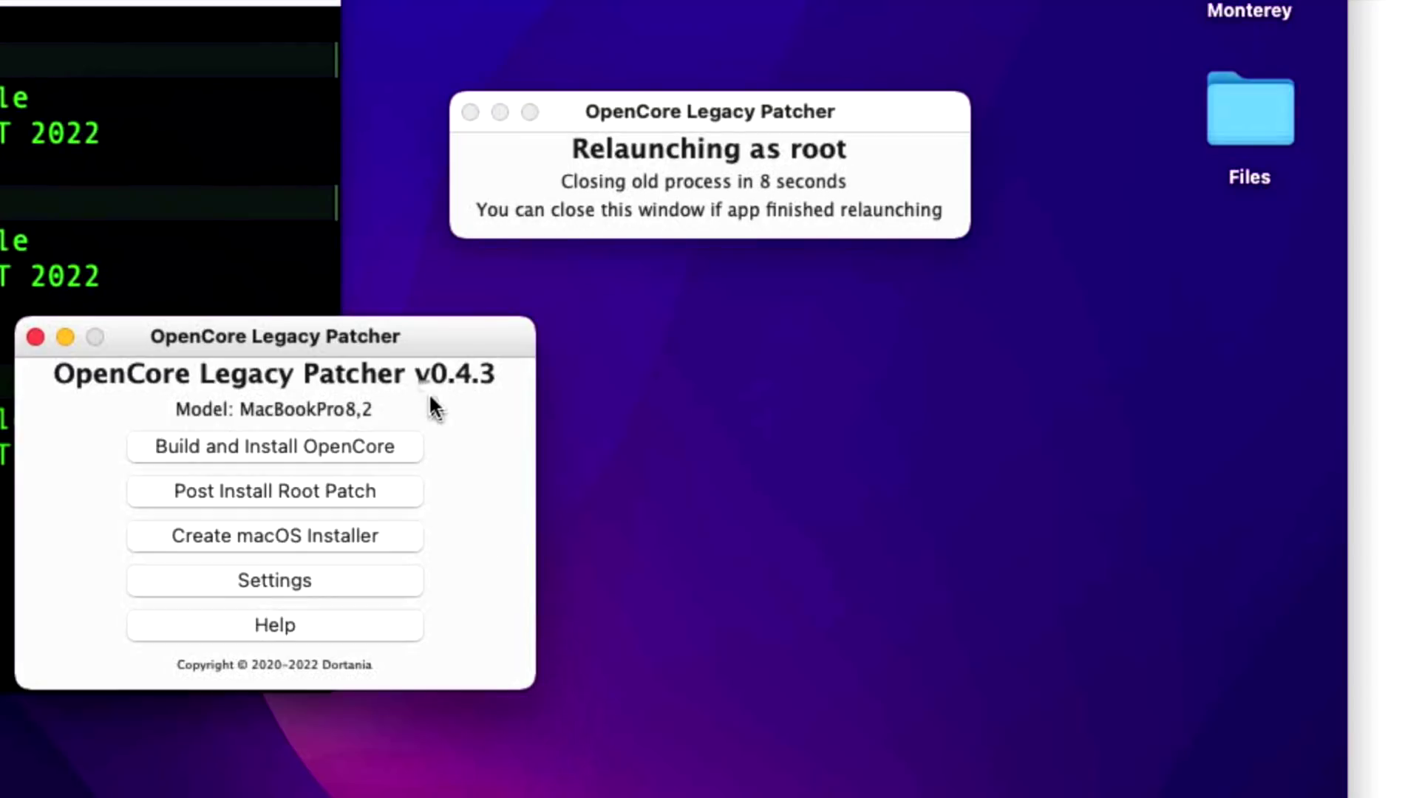
left_click_drag(370, 337, 793, 241)
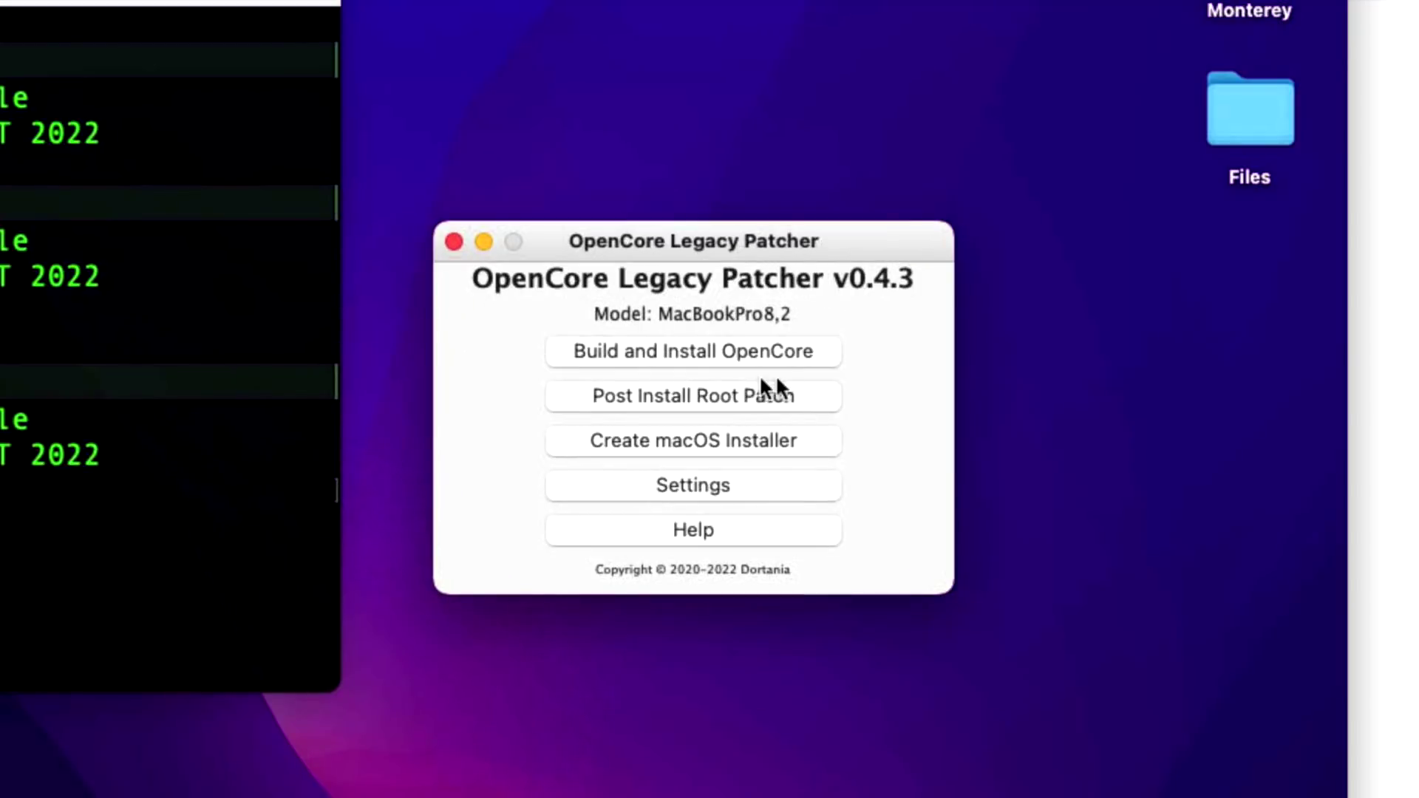
left_click(808, 406)
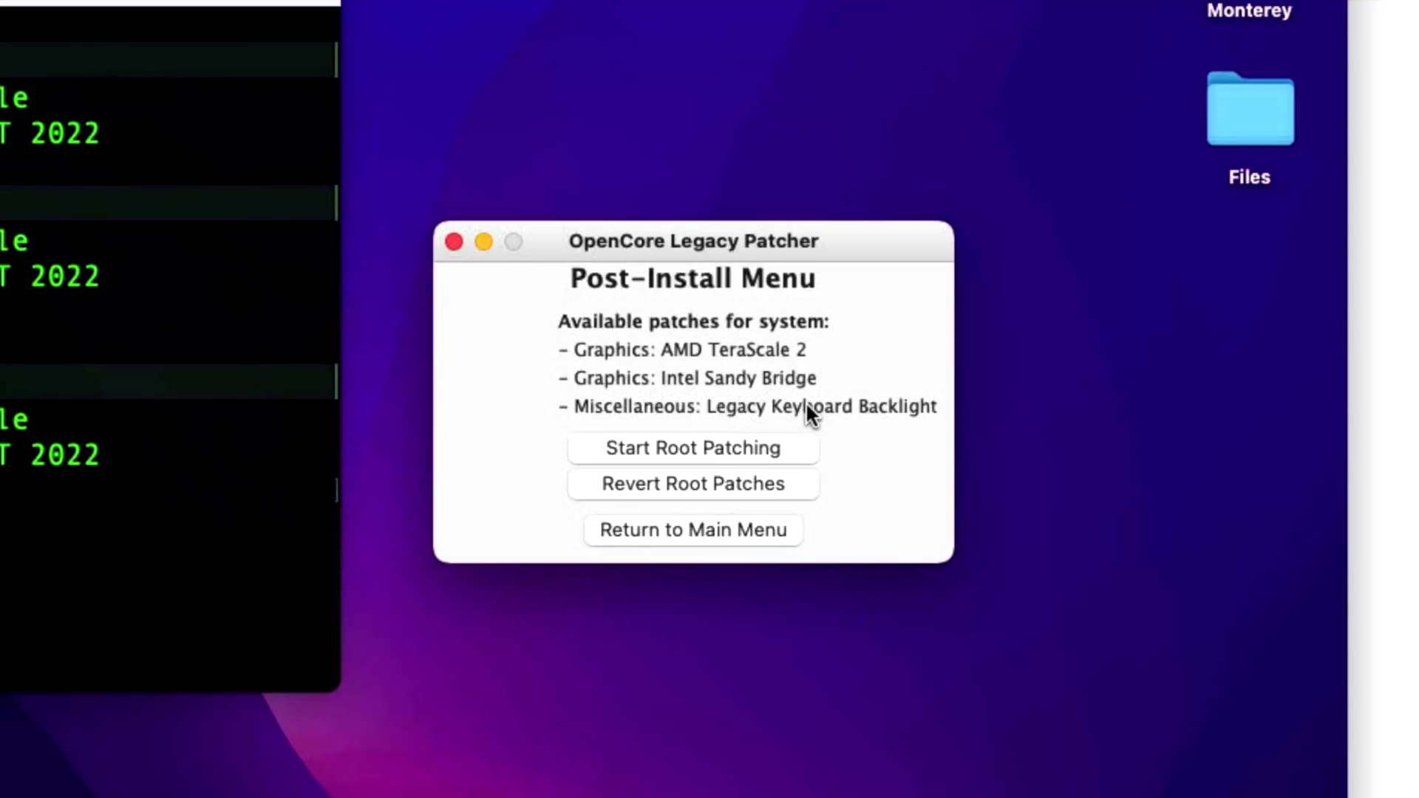
Apply the root patches, highlight the 'Patching complete' log line, and return to the main menu.
left_click(779, 449)
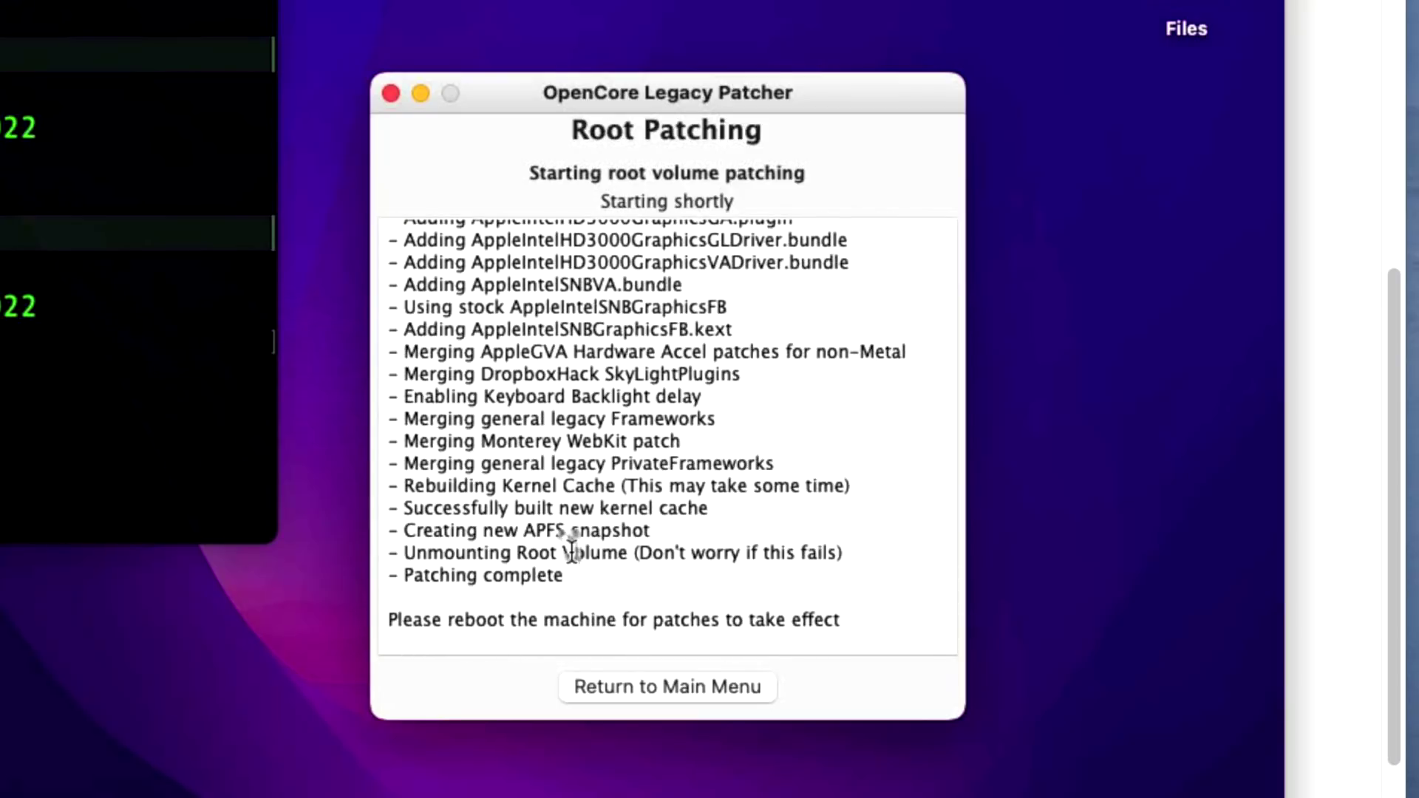
left_click_drag(405, 575, 564, 577)
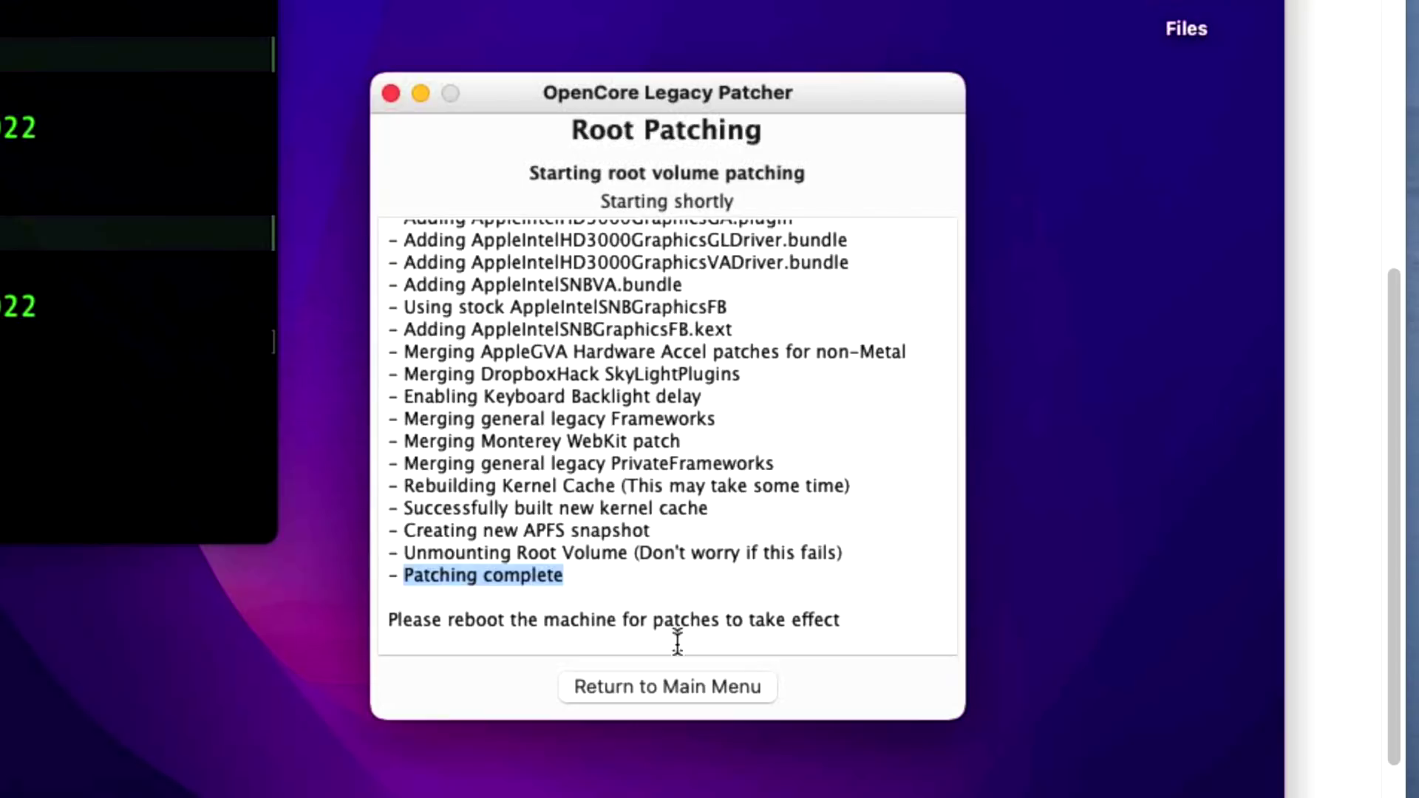
left_click(699, 685)
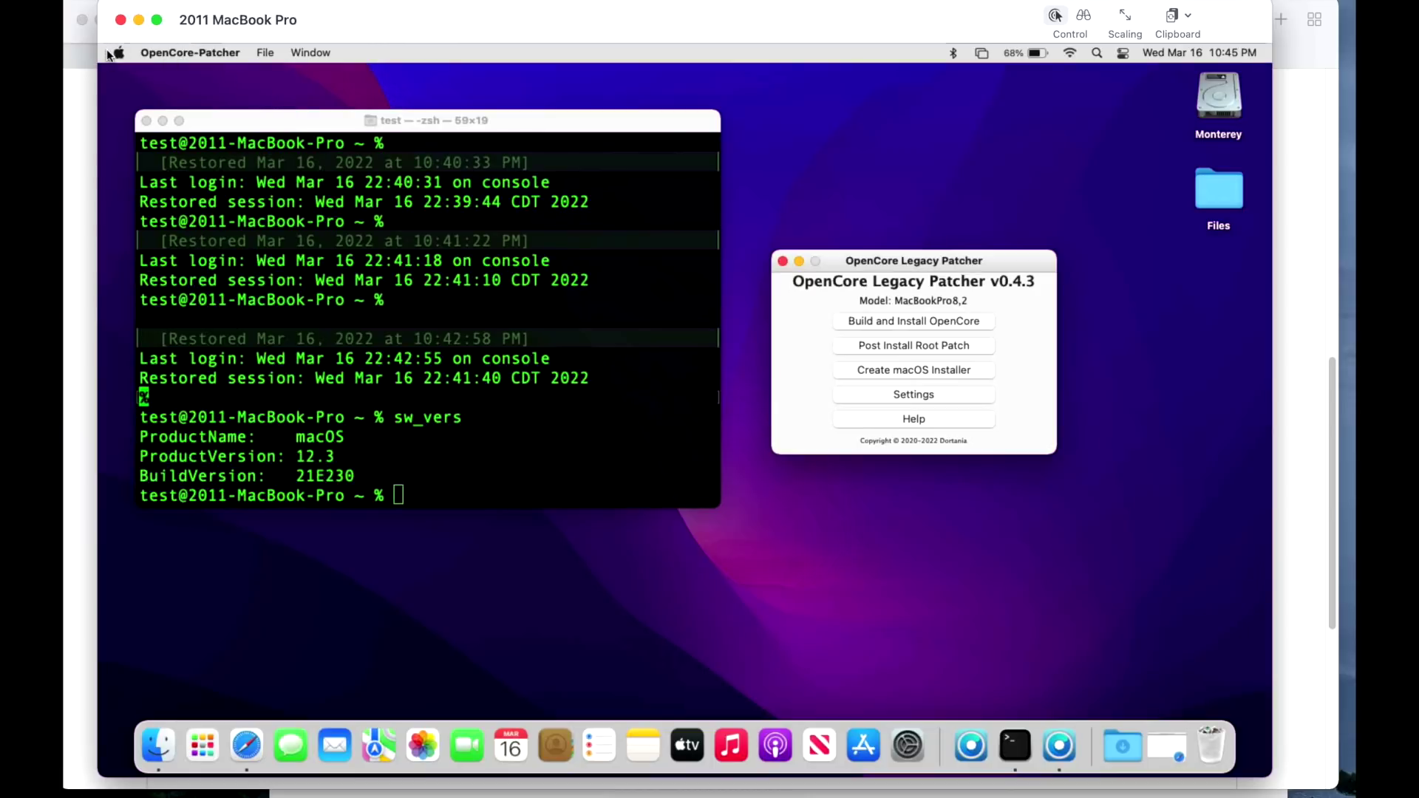
Restart the Mac from the Apple menu and relaunch OpenCore-Patcher after logging back in.
left_click(112, 53)
left_click(192, 219)
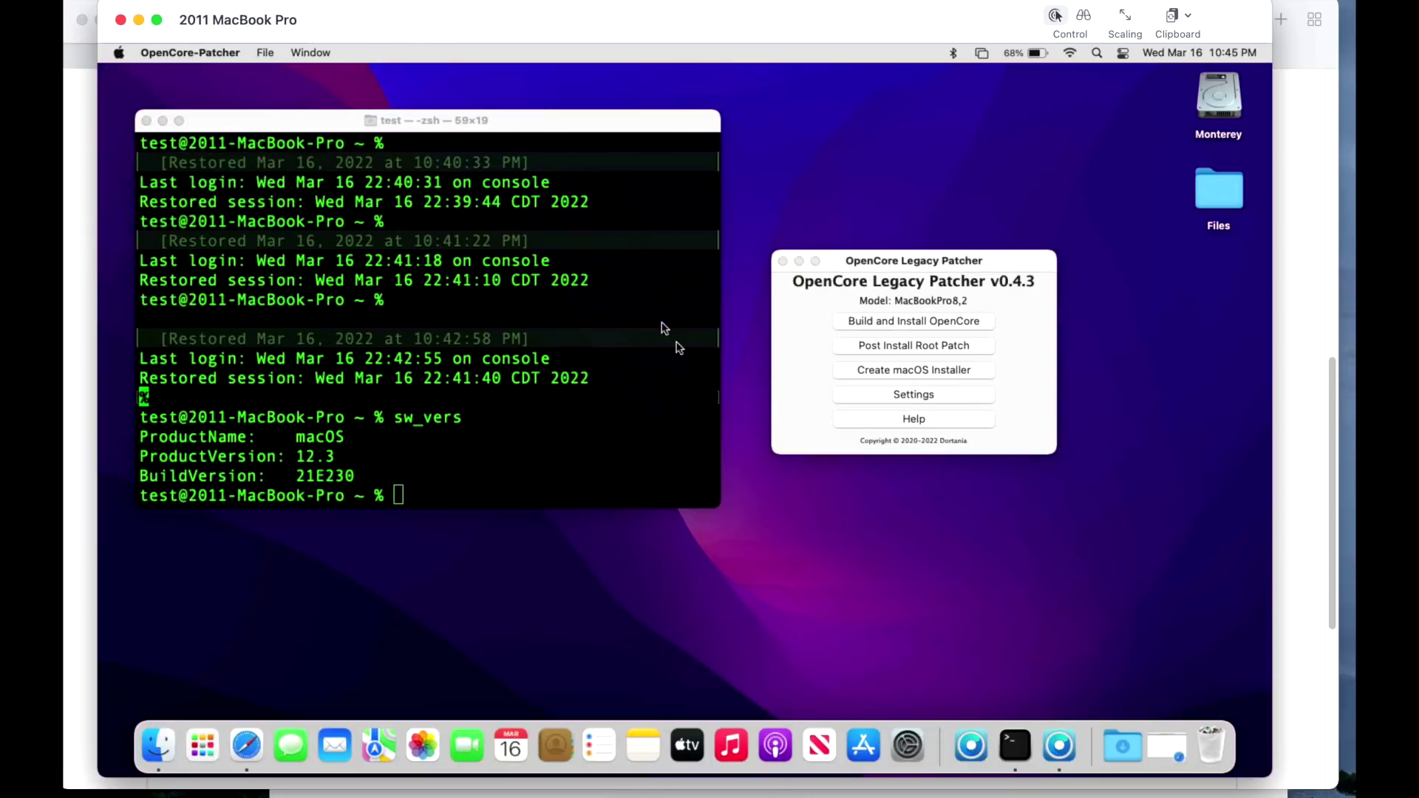
left_click(808, 308)
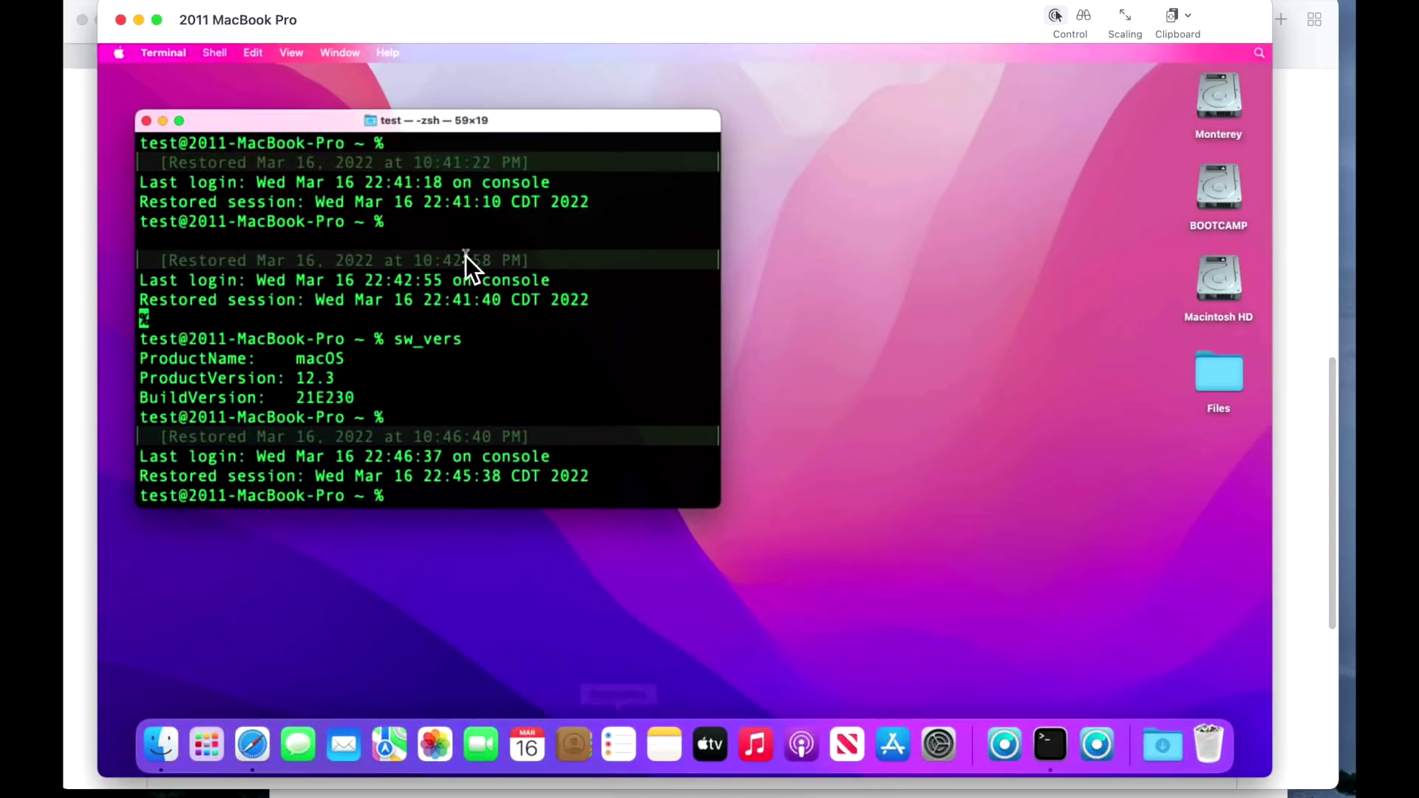
left_click(583, 565)
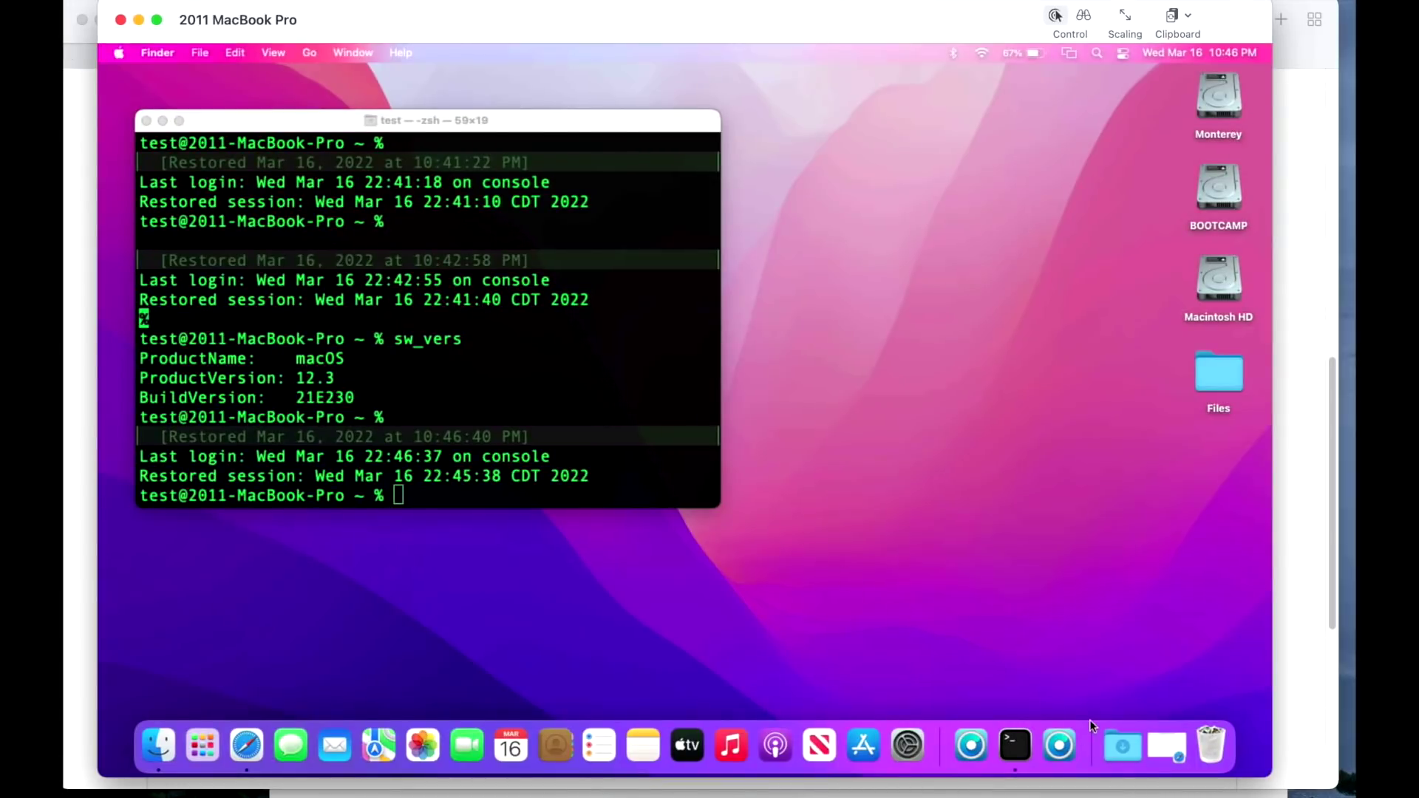
left_click(1061, 747)
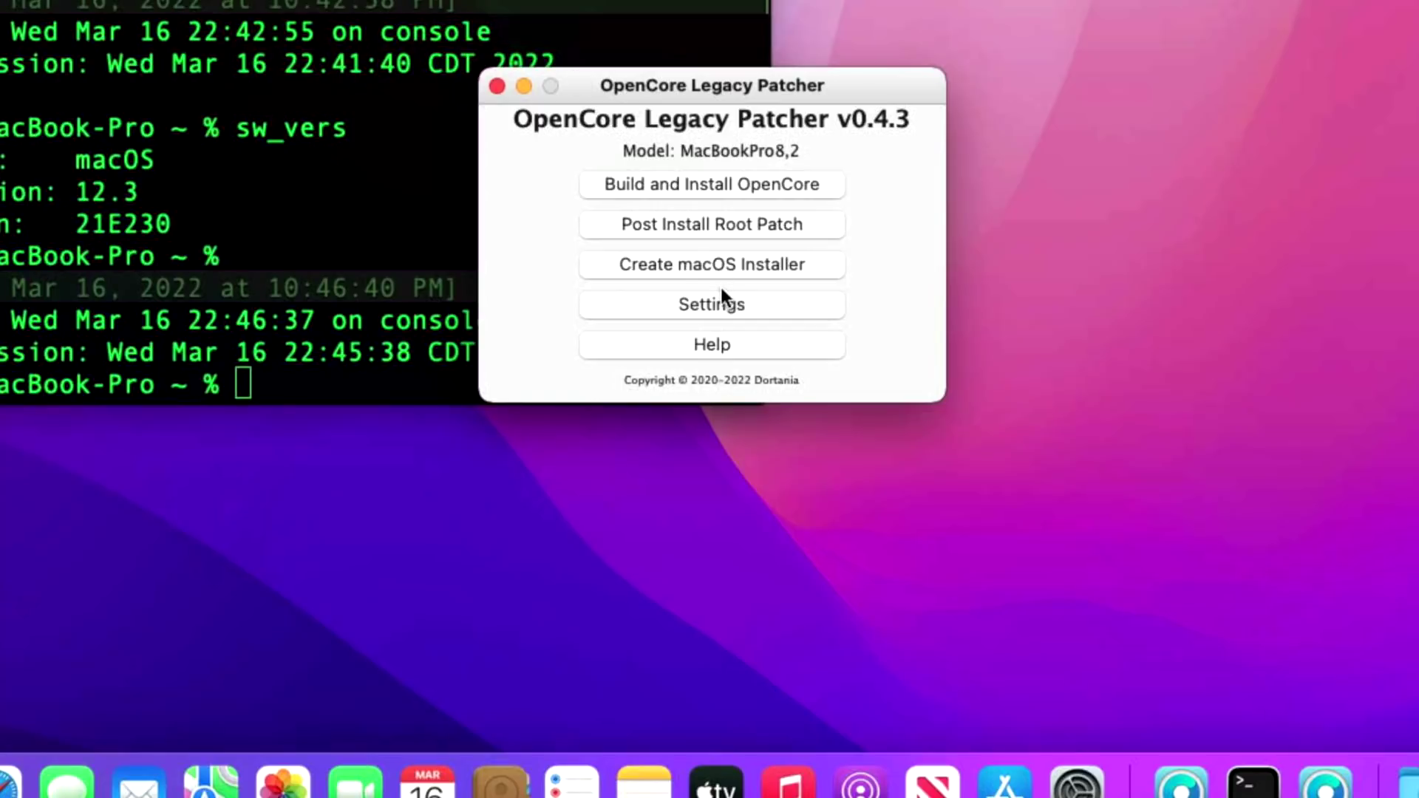
Enable Beta Blur in the patcher's Non-Metal Settings at a 30px blur radius.
left_click(708, 310)
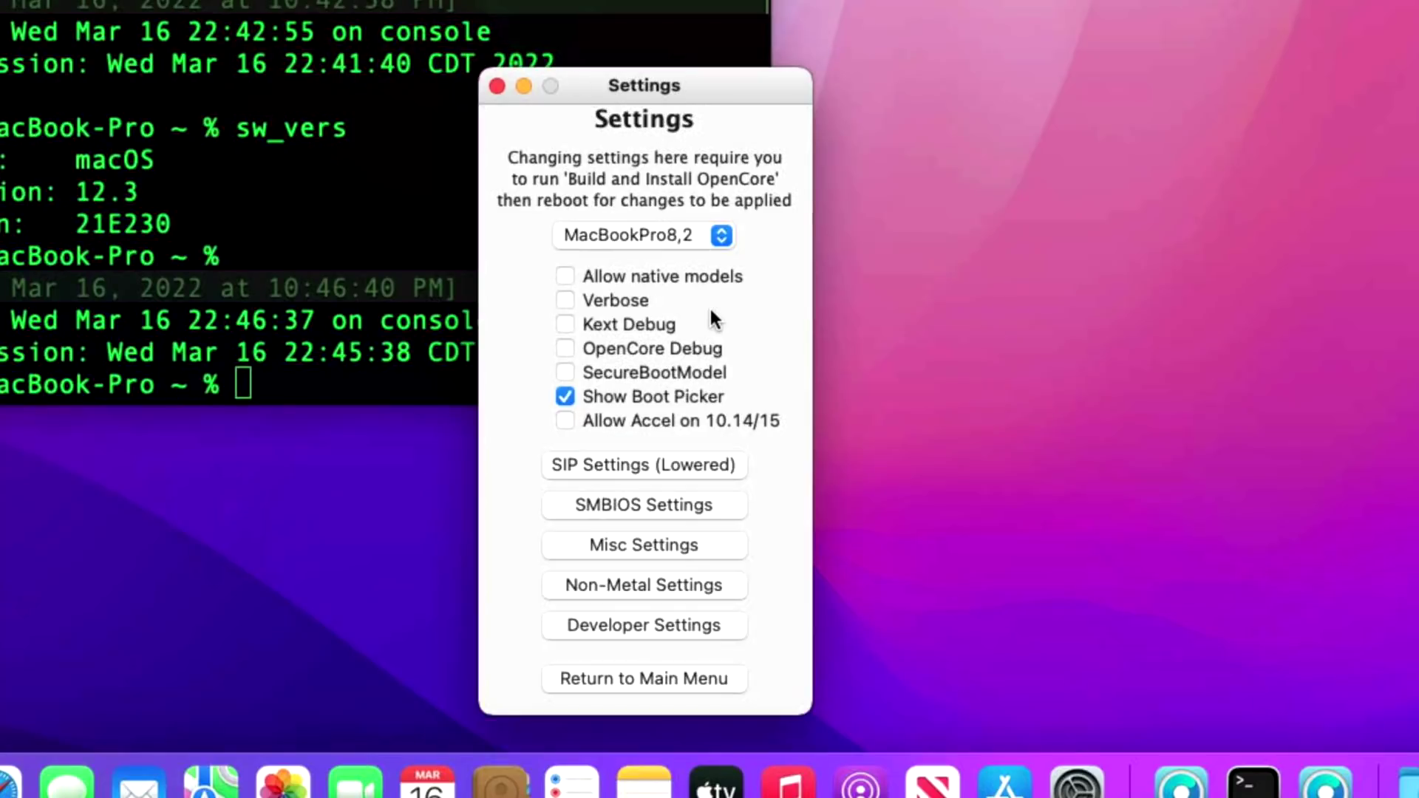
left_click(672, 592)
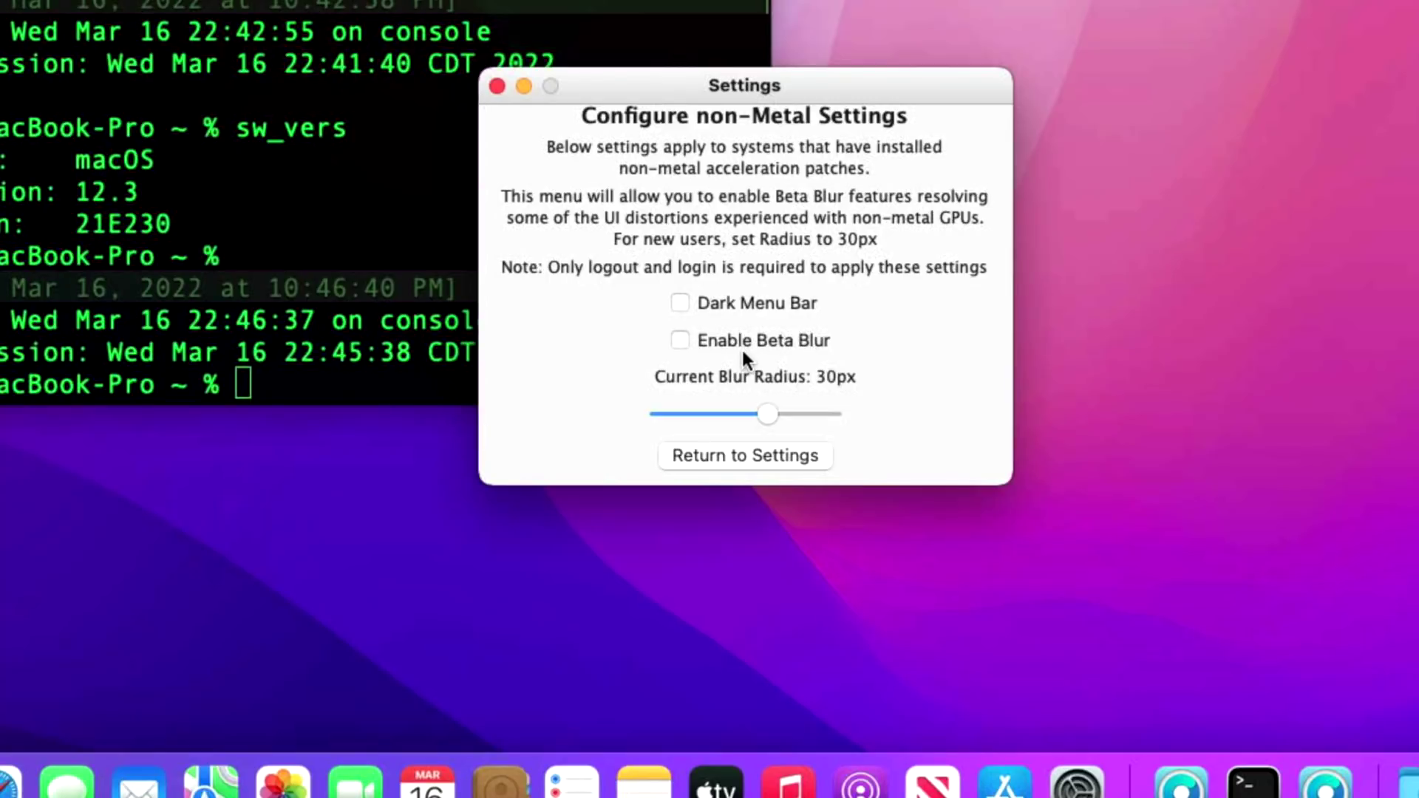
left_click(806, 341)
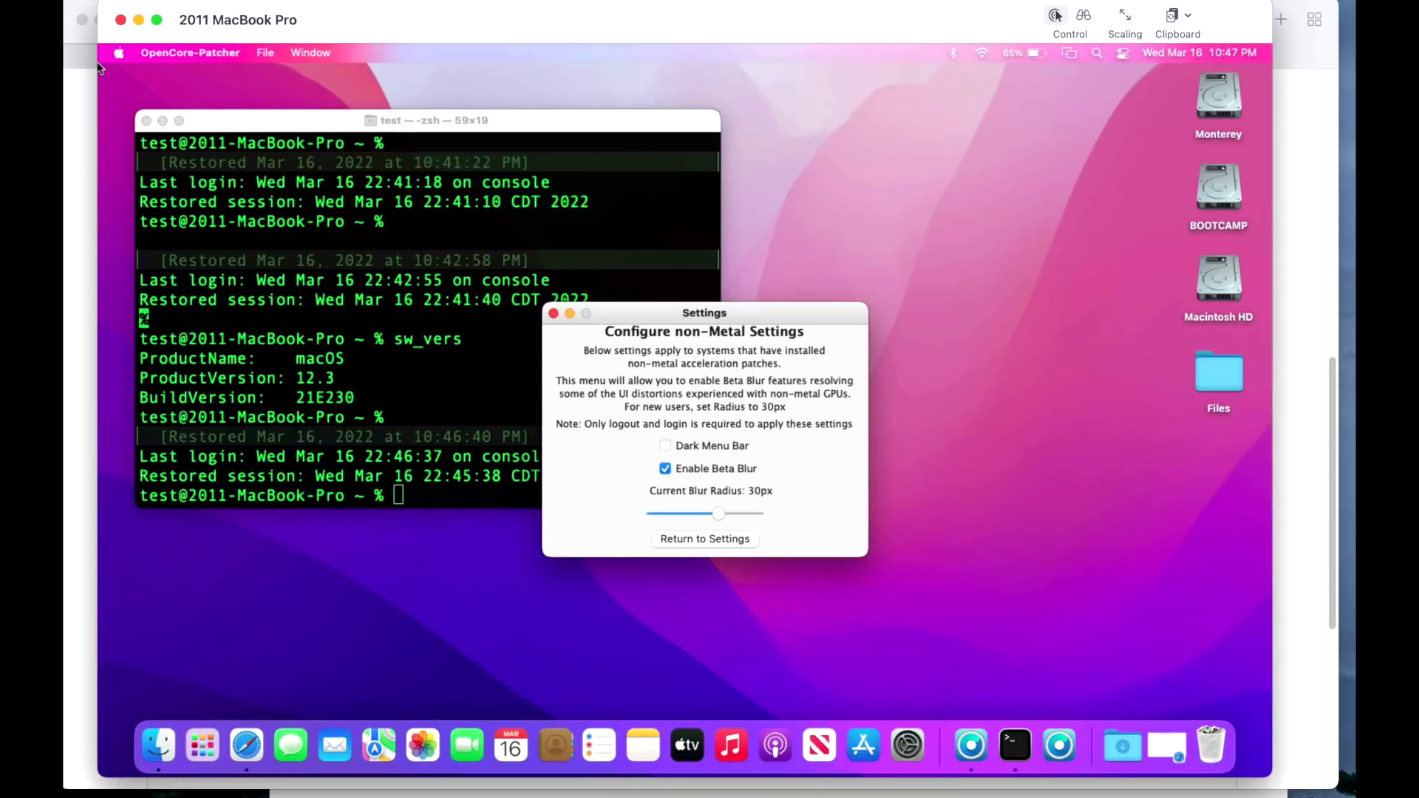
Browse the Apple and OpenCore-Patcher menus, dismiss them, and launch System Preferences.
left_click(122, 54)
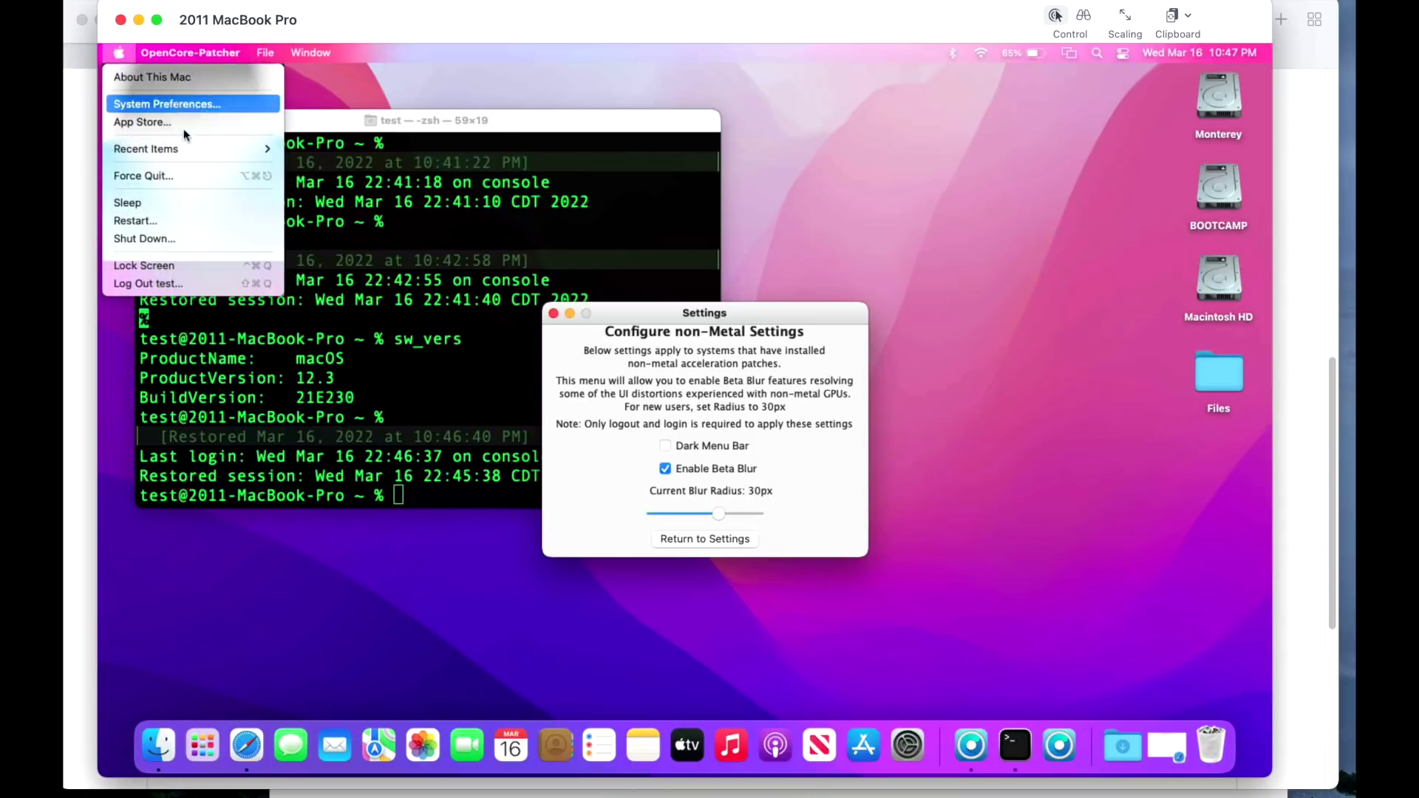
key("Right")
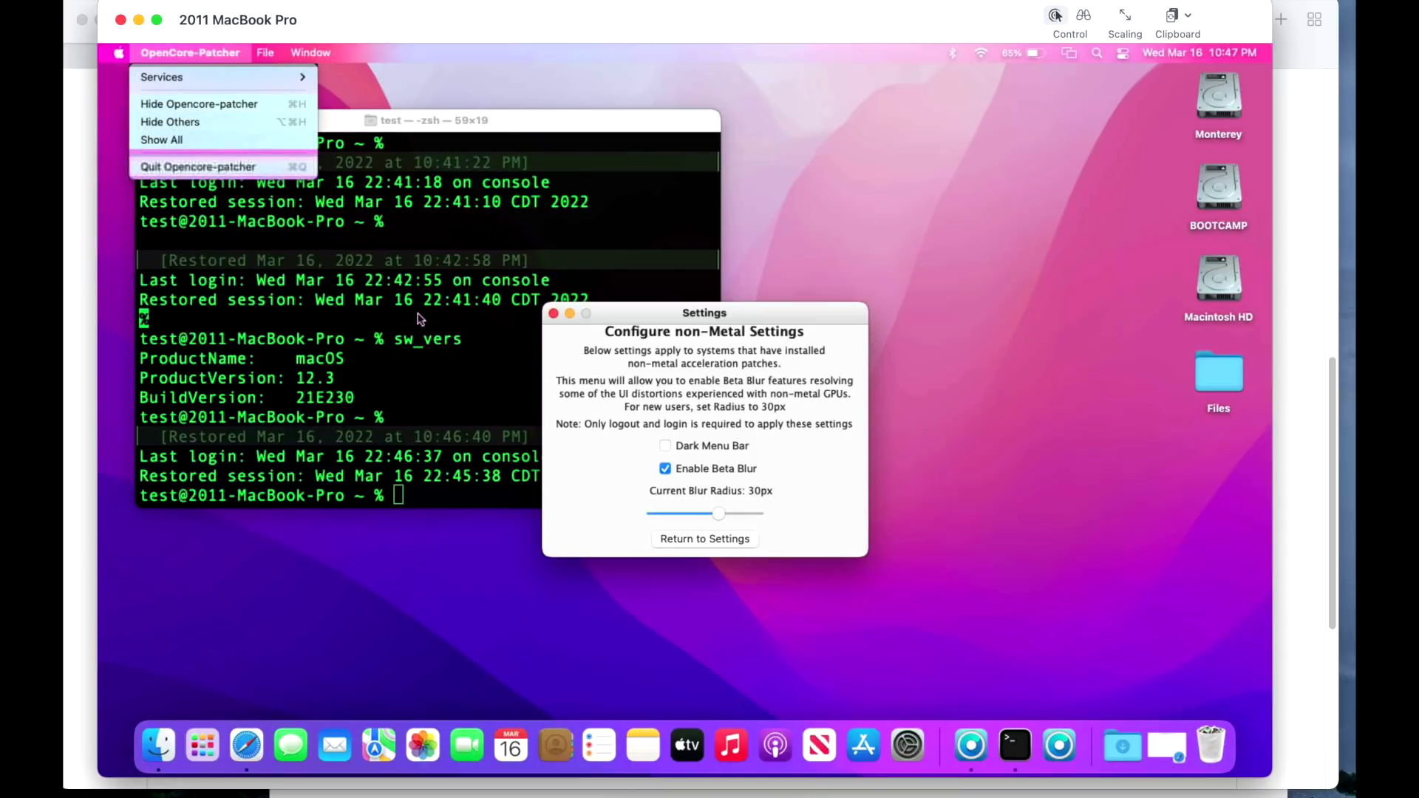
left_click(521, 103)
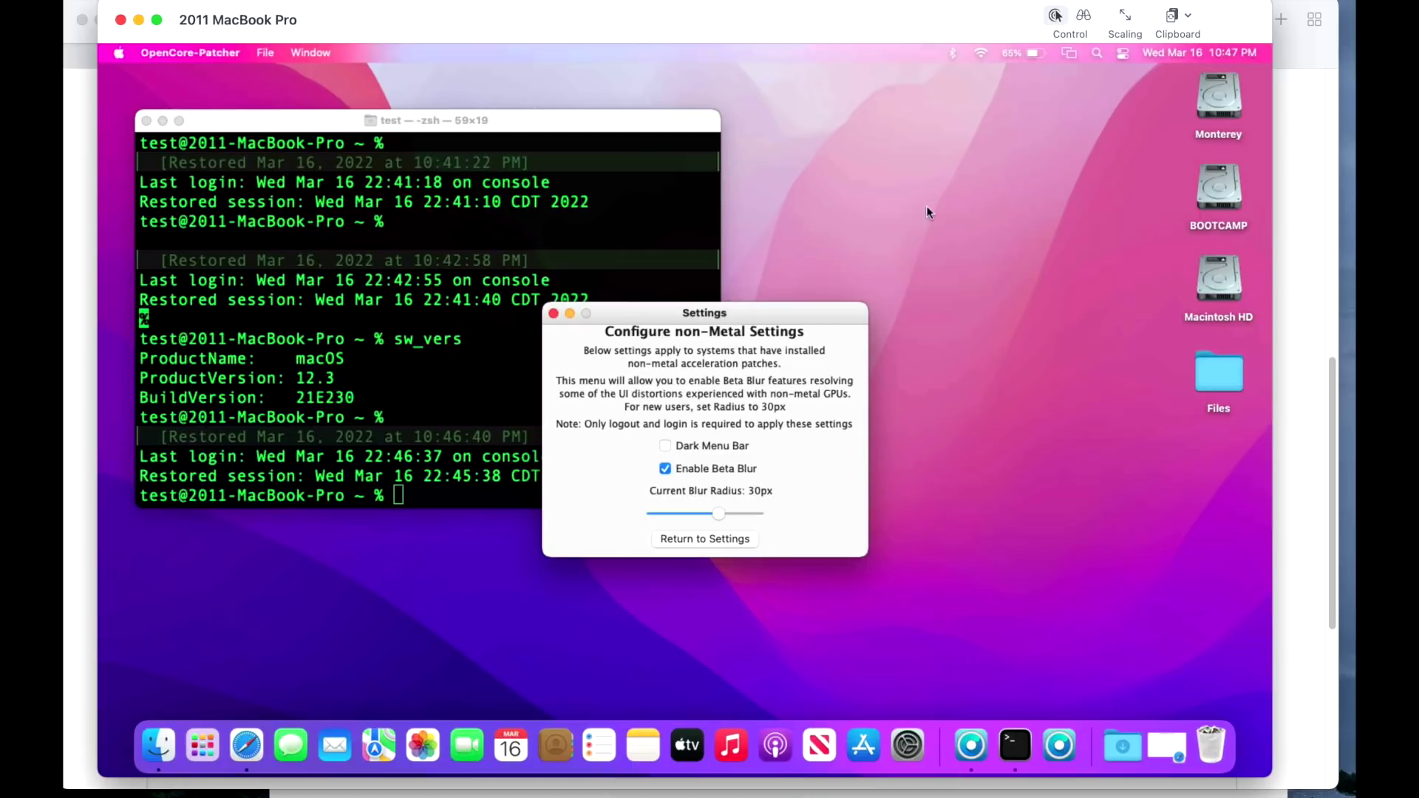
left_click(908, 745)
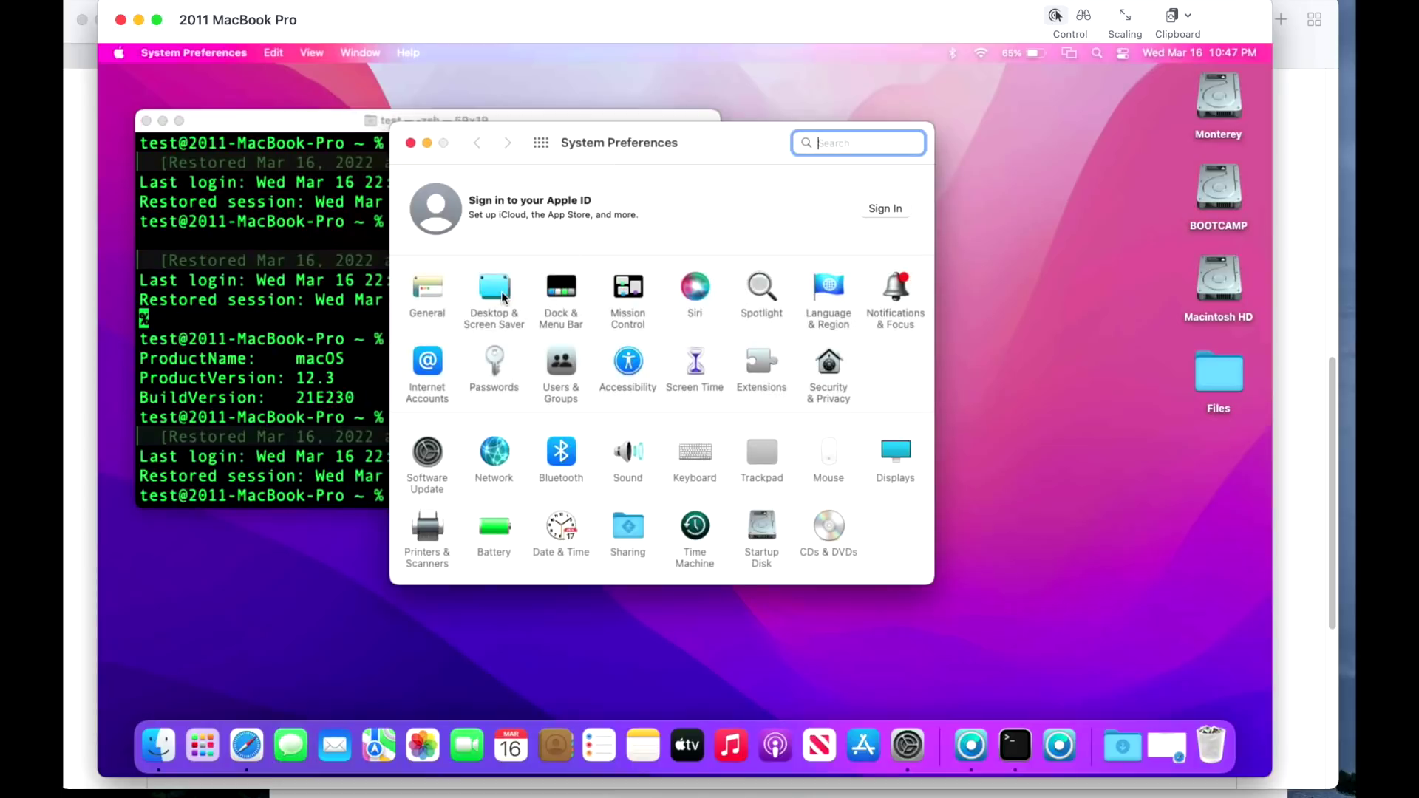
Open Desktop & Screen Saver, then tick Dark Menu Bar in the patcher's non-Metal settings.
left_click(507, 297)
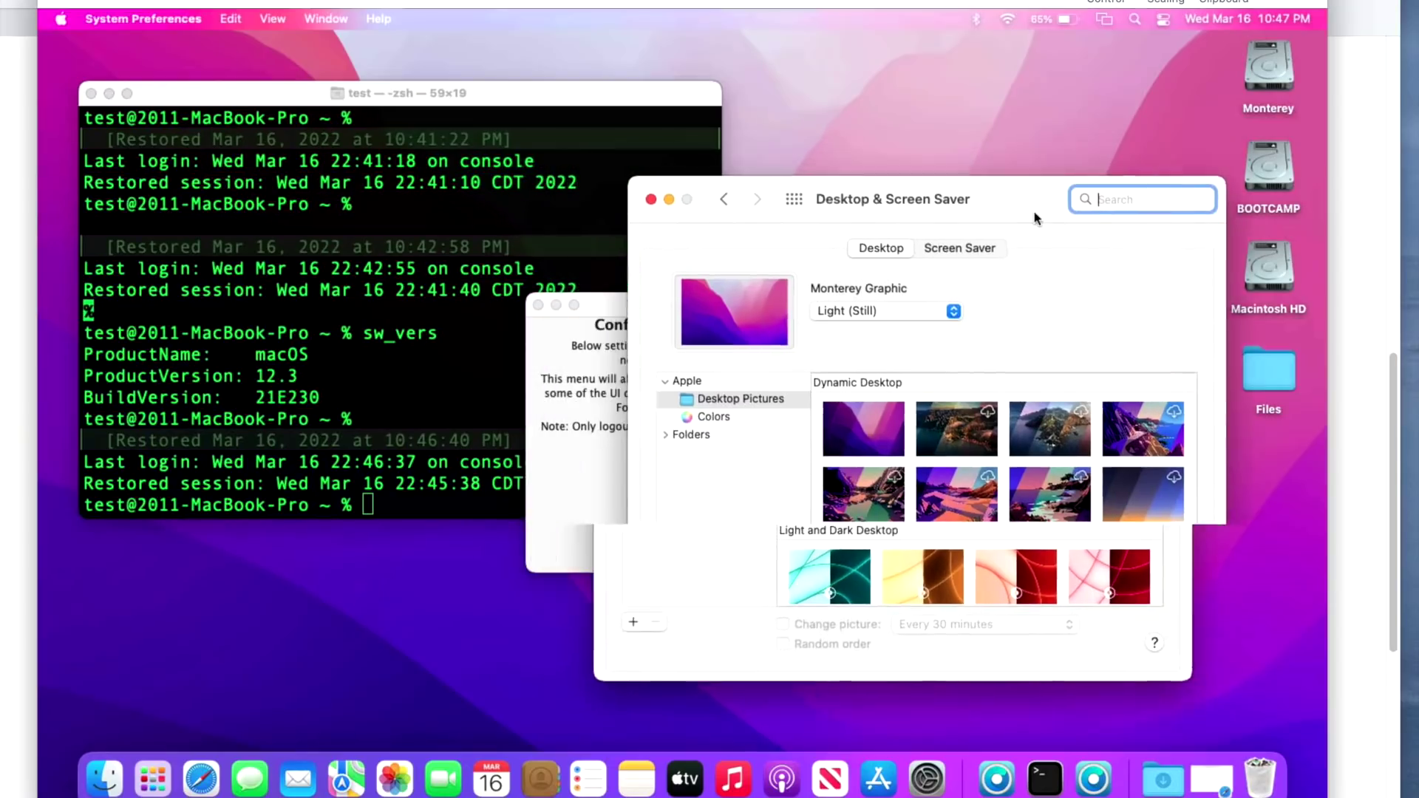
left_click_drag(649, 304, 406, 396)
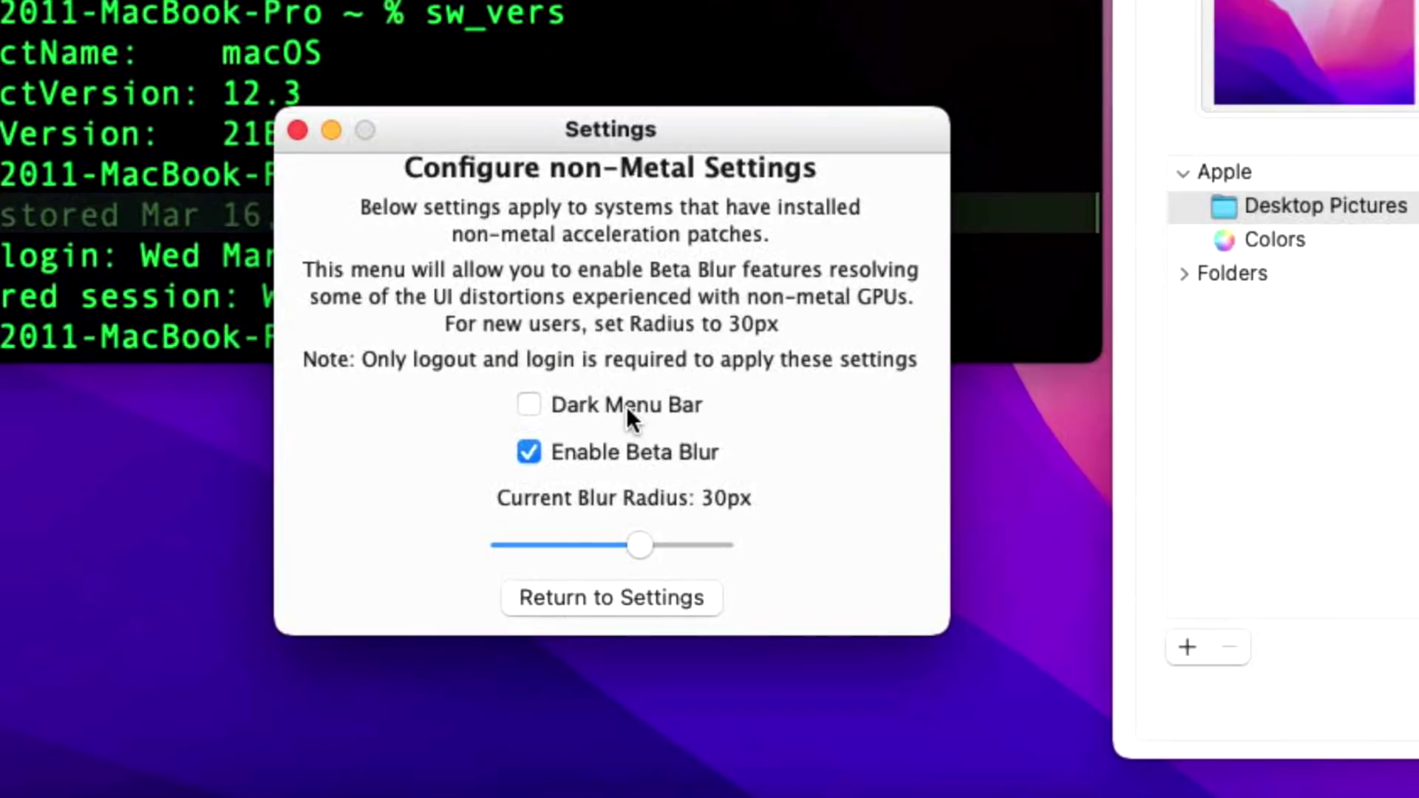
left_click(627, 405)
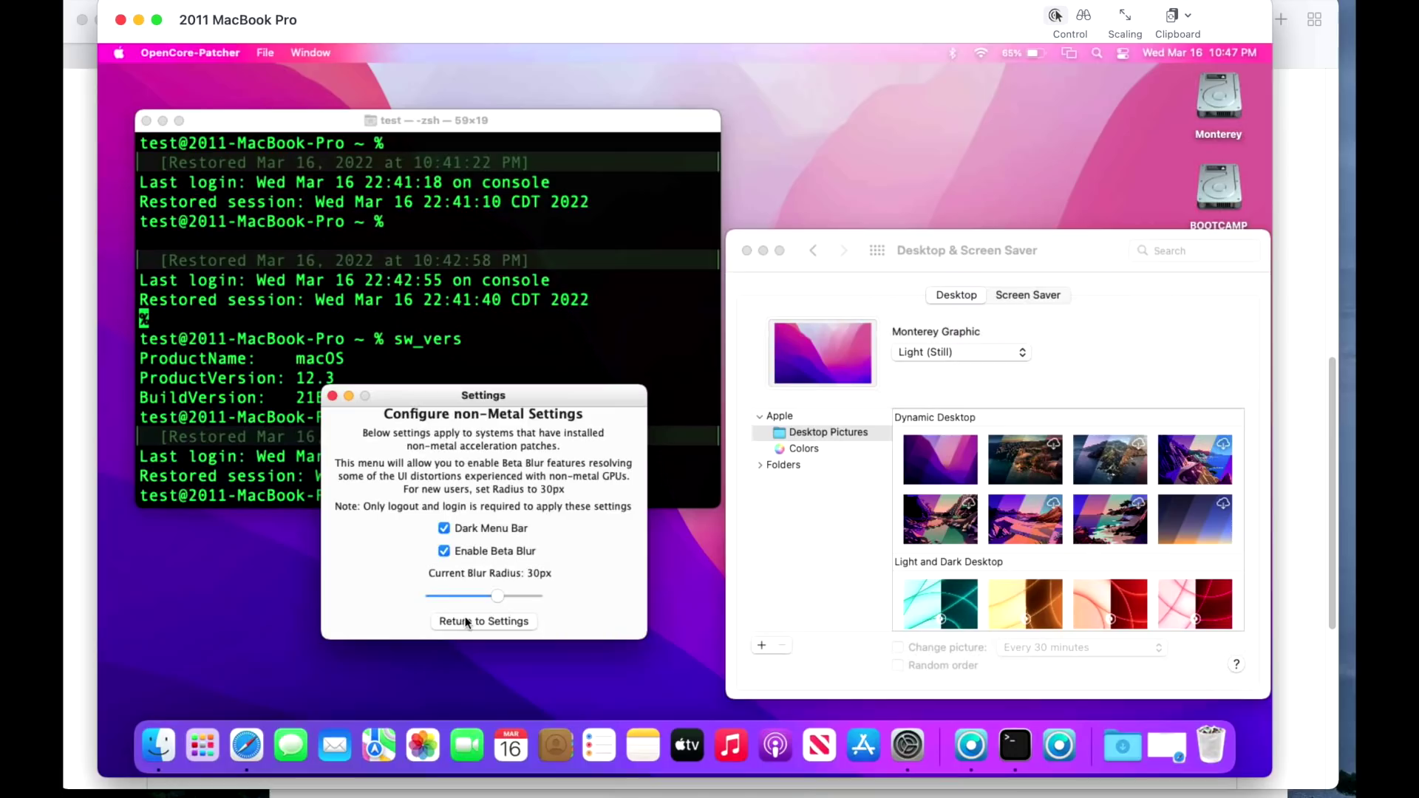
left_click(584, 596)
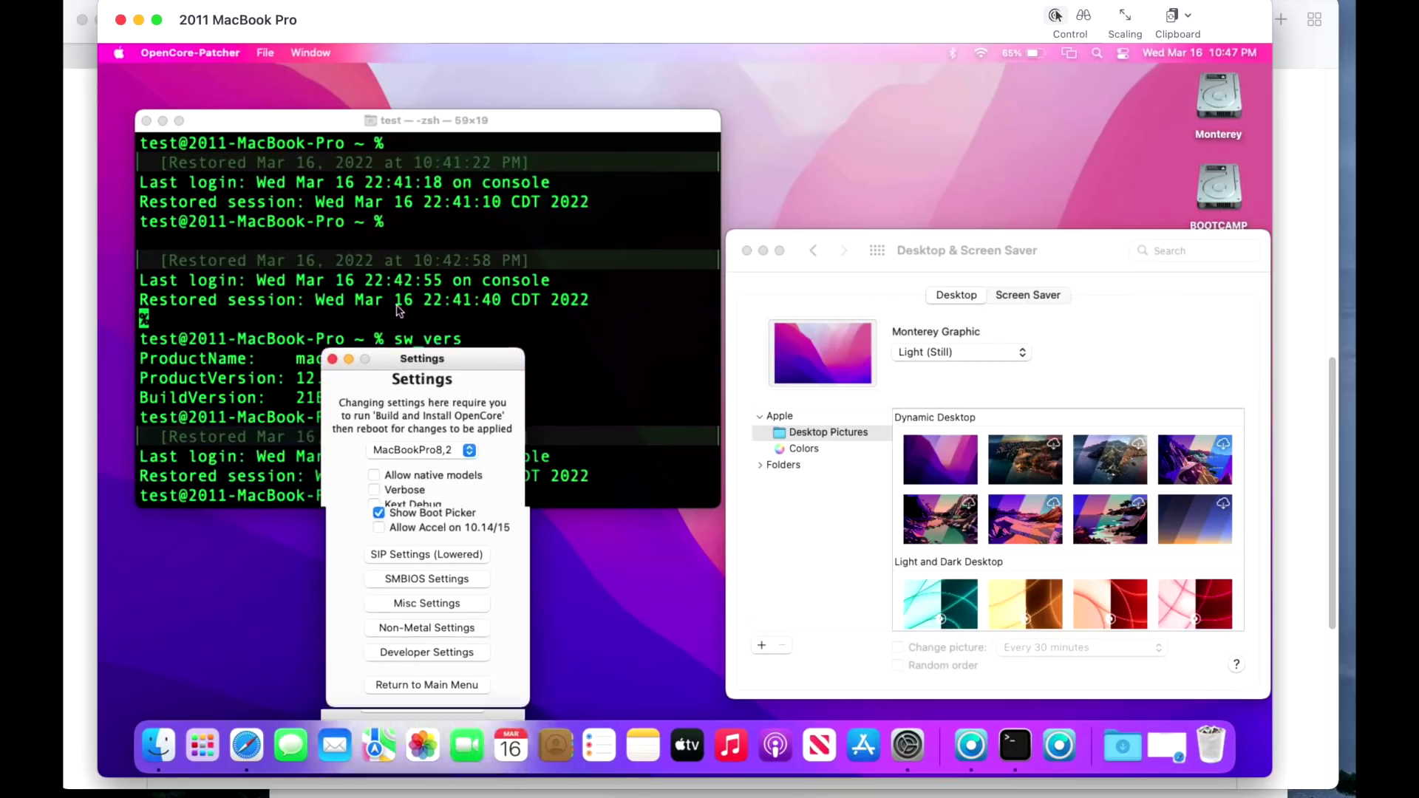
Log out of the macOS session from the Apple menu and log back in.
left_click(201, 56)
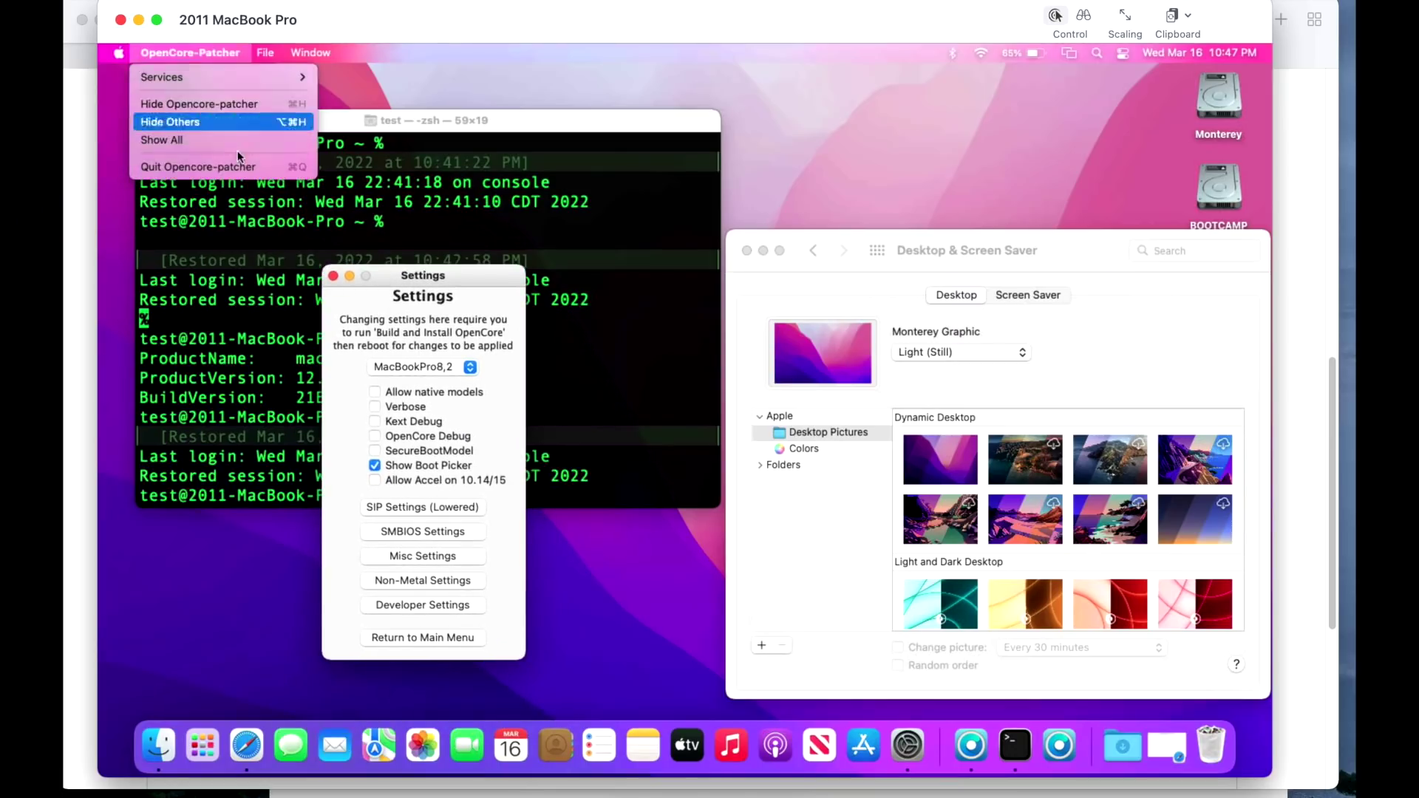
mouse_move(118, 53)
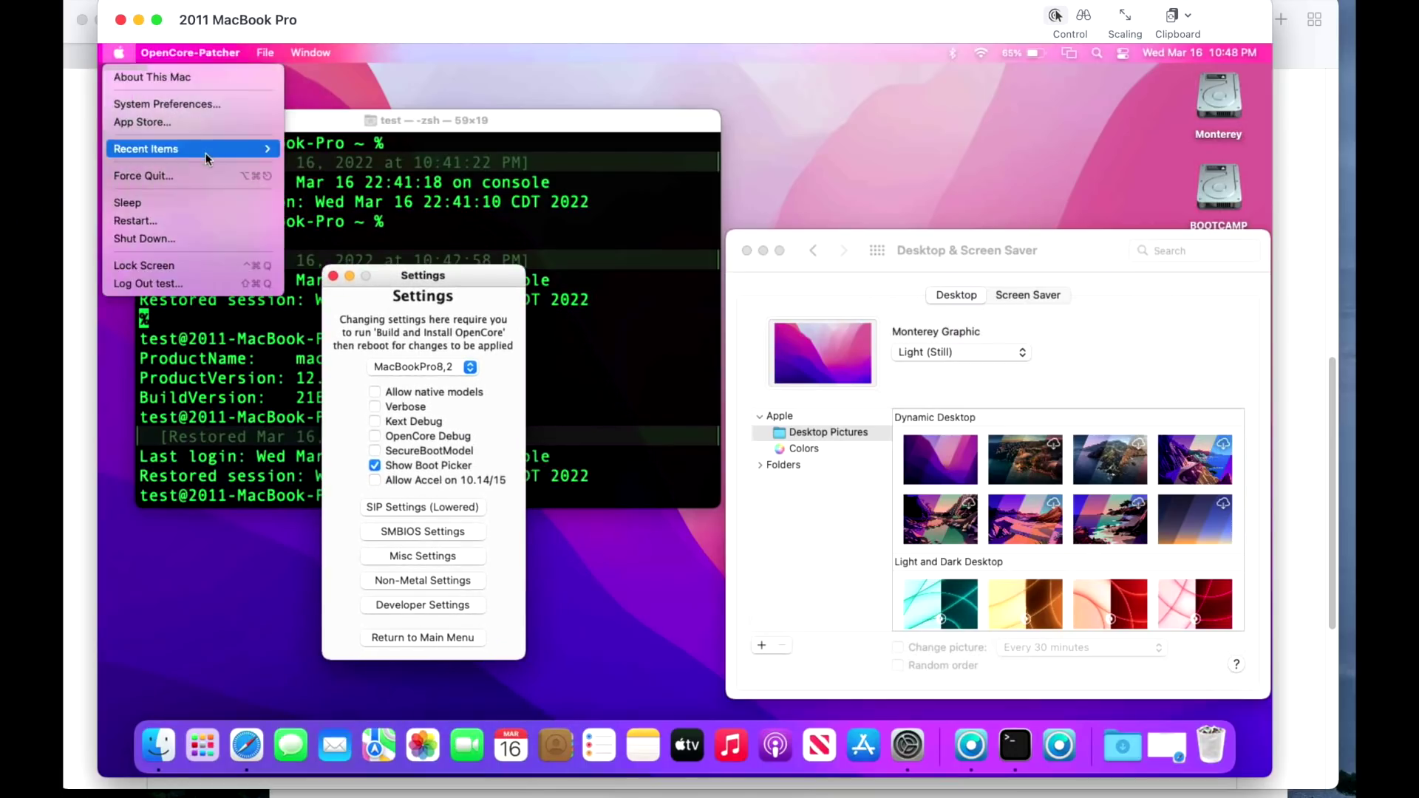
left_click(213, 284)
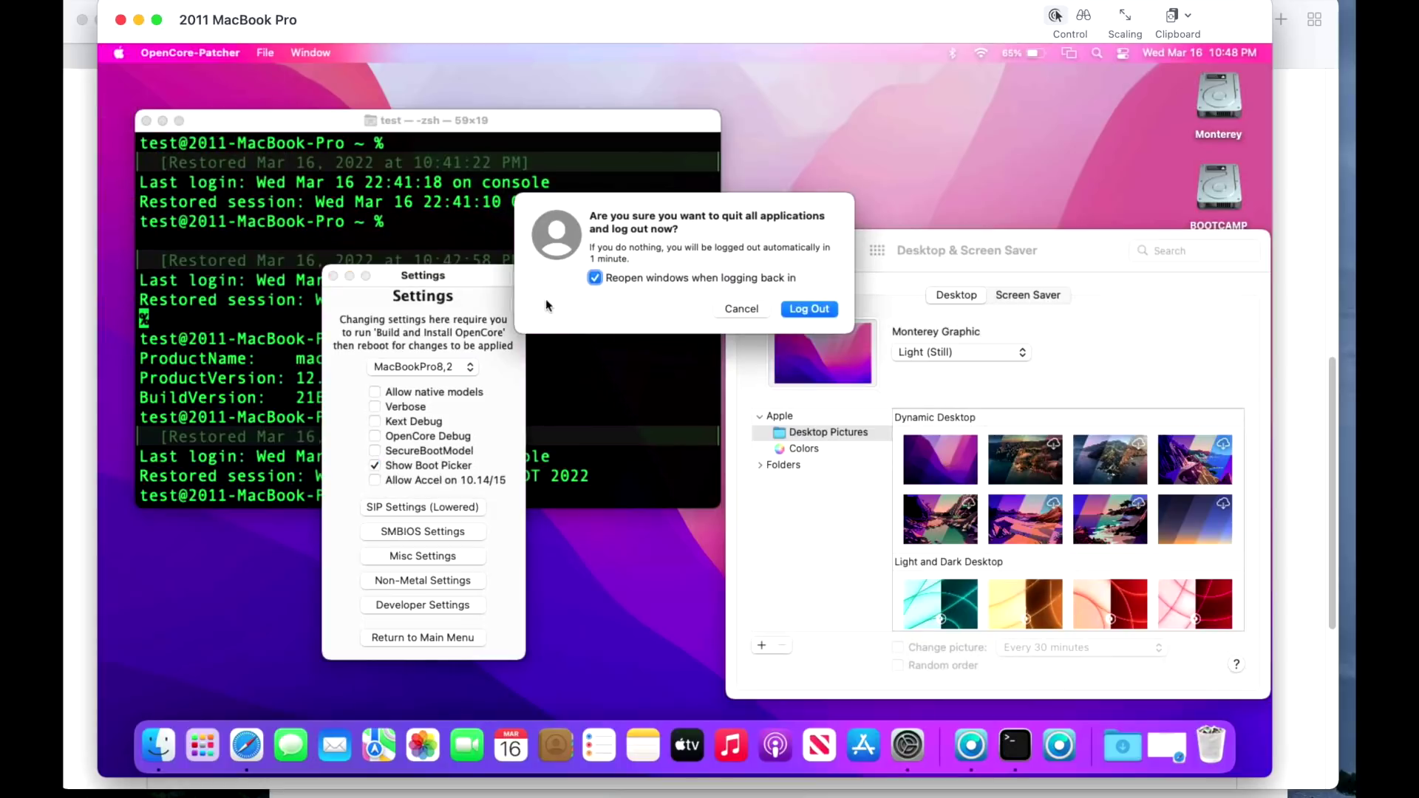
left_click(783, 309)
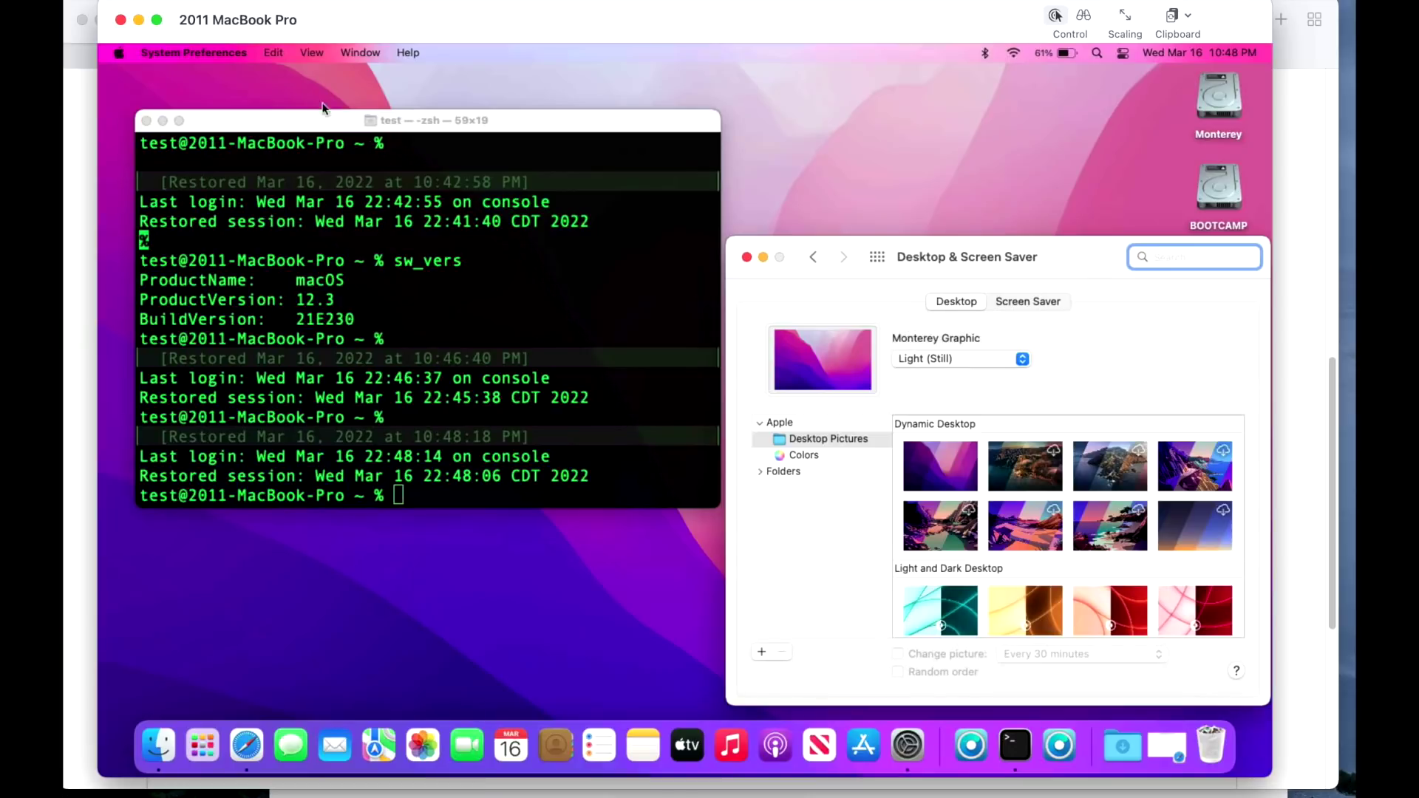
left_click(120, 53)
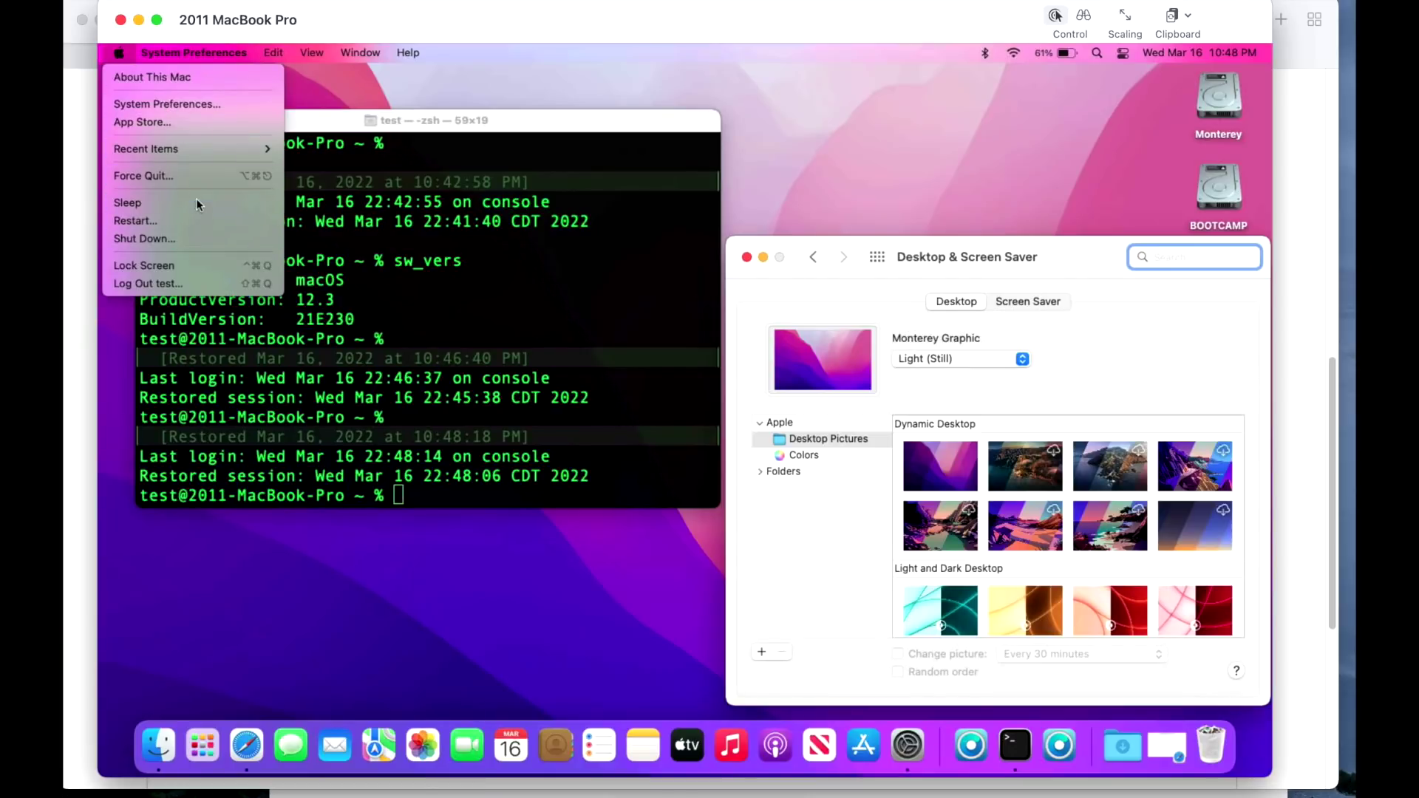
Switch the Monterey Graphic wallpaper from Light (Still) to Dark (Still).
left_click(1058, 372)
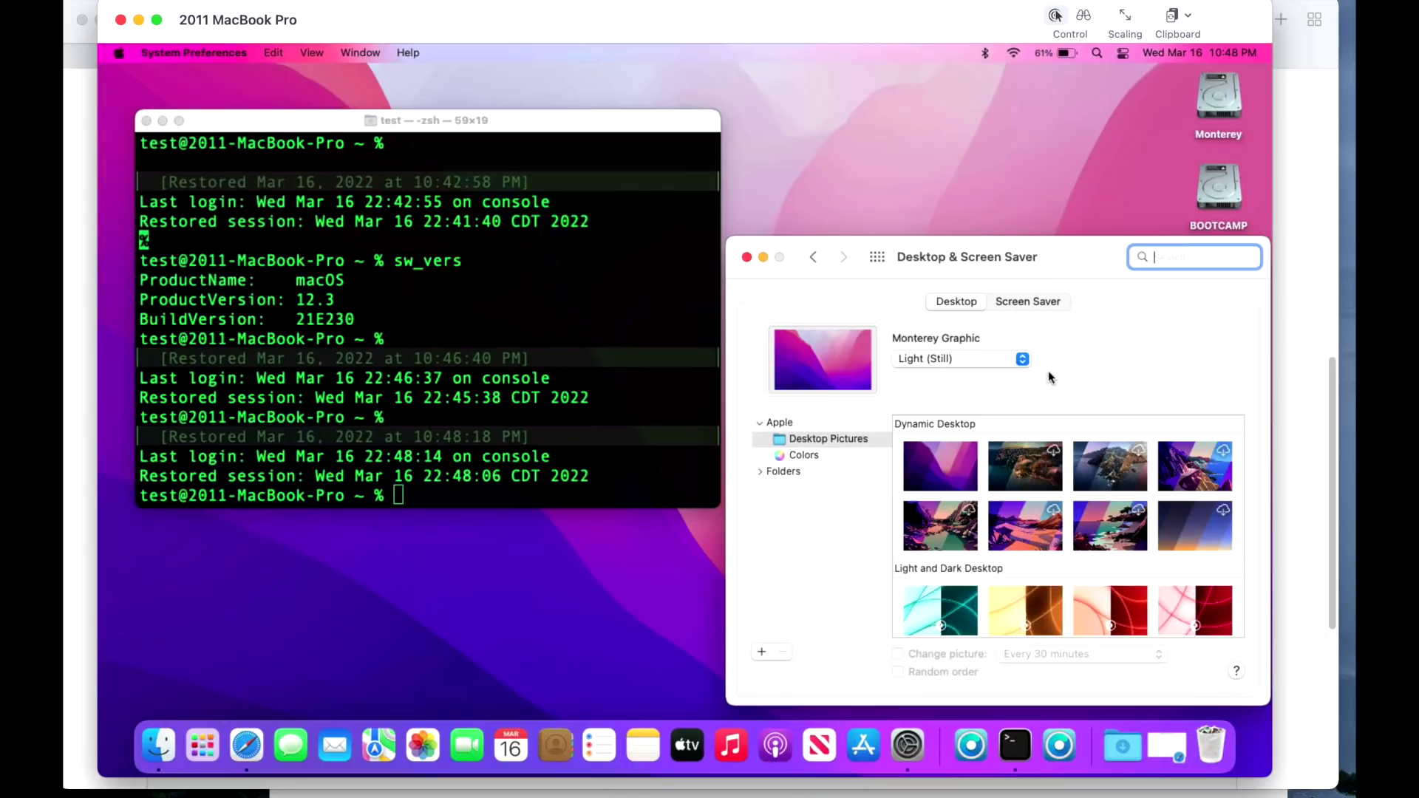
left_click(1006, 367)
left_click(1003, 378)
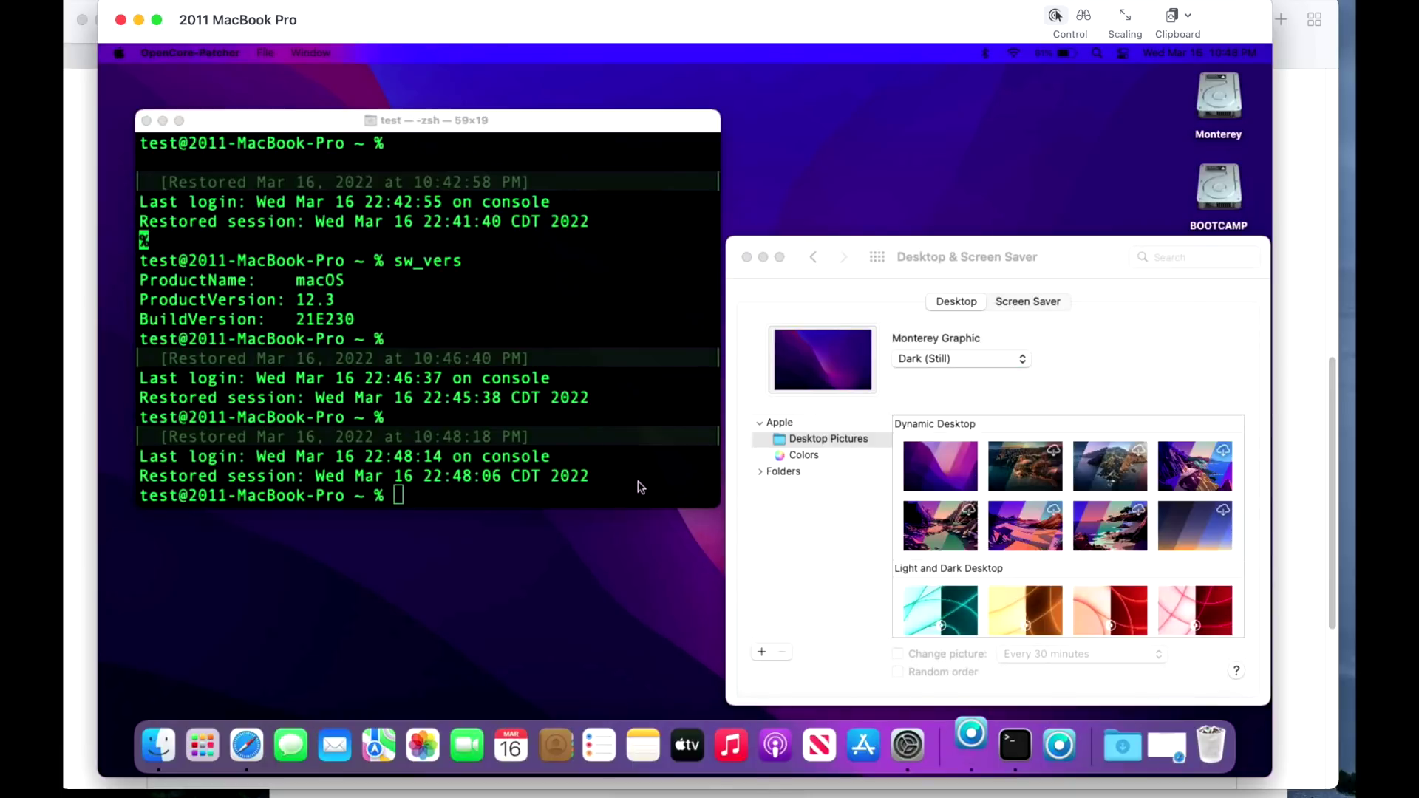
Untick Dark Menu Bar in Non-Metal Settings, keeping Beta Blur on, and close the patcher window.
left_click(665, 445)
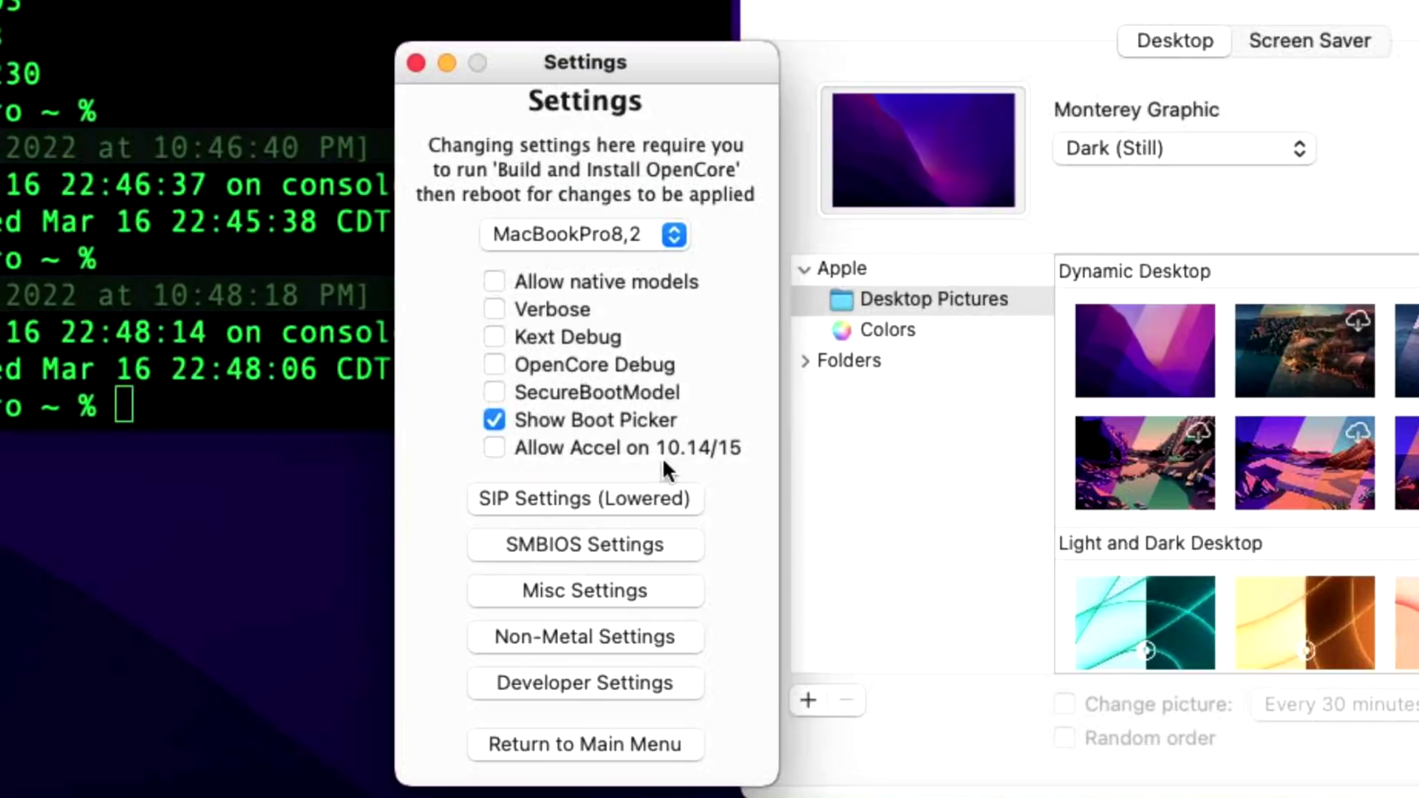
left_click(630, 636)
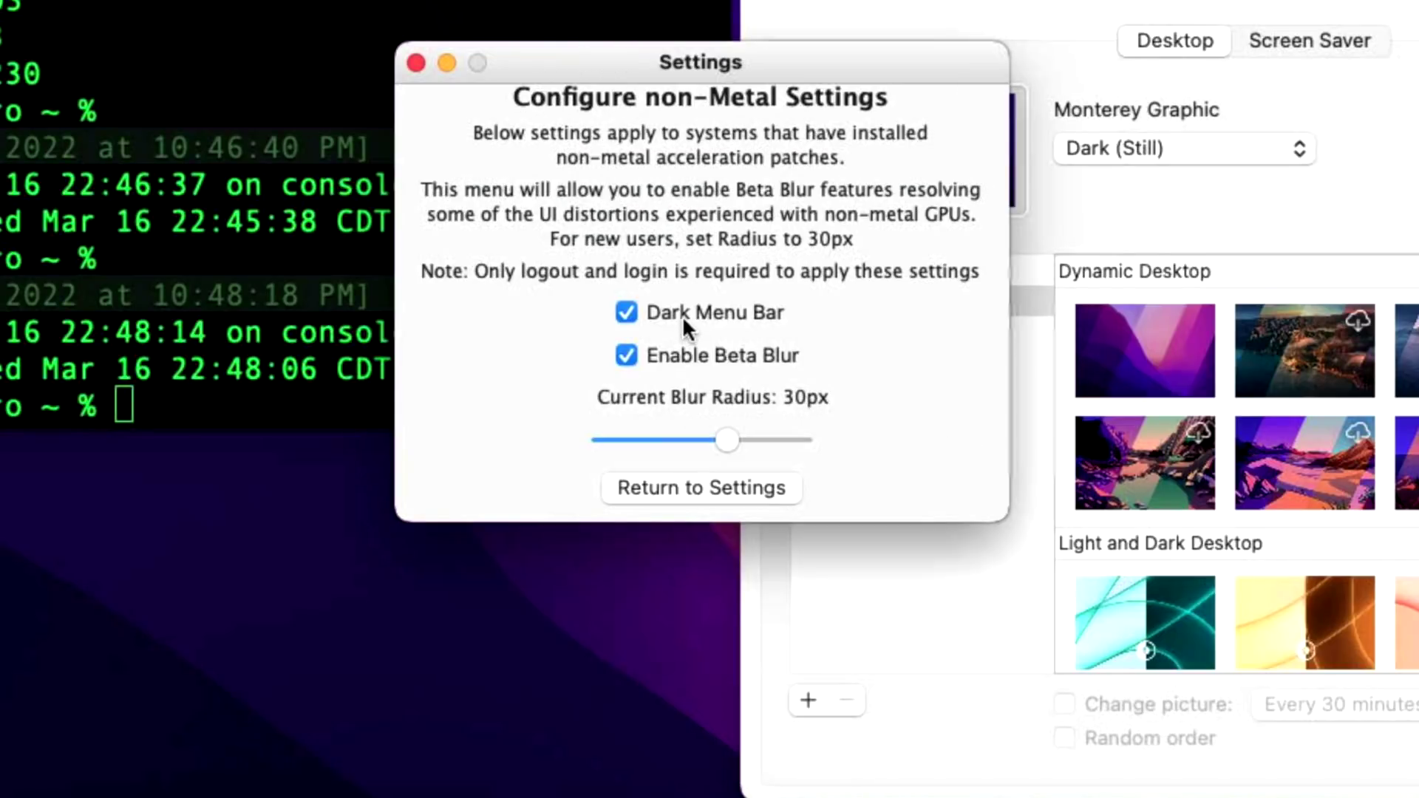
left_click(683, 314)
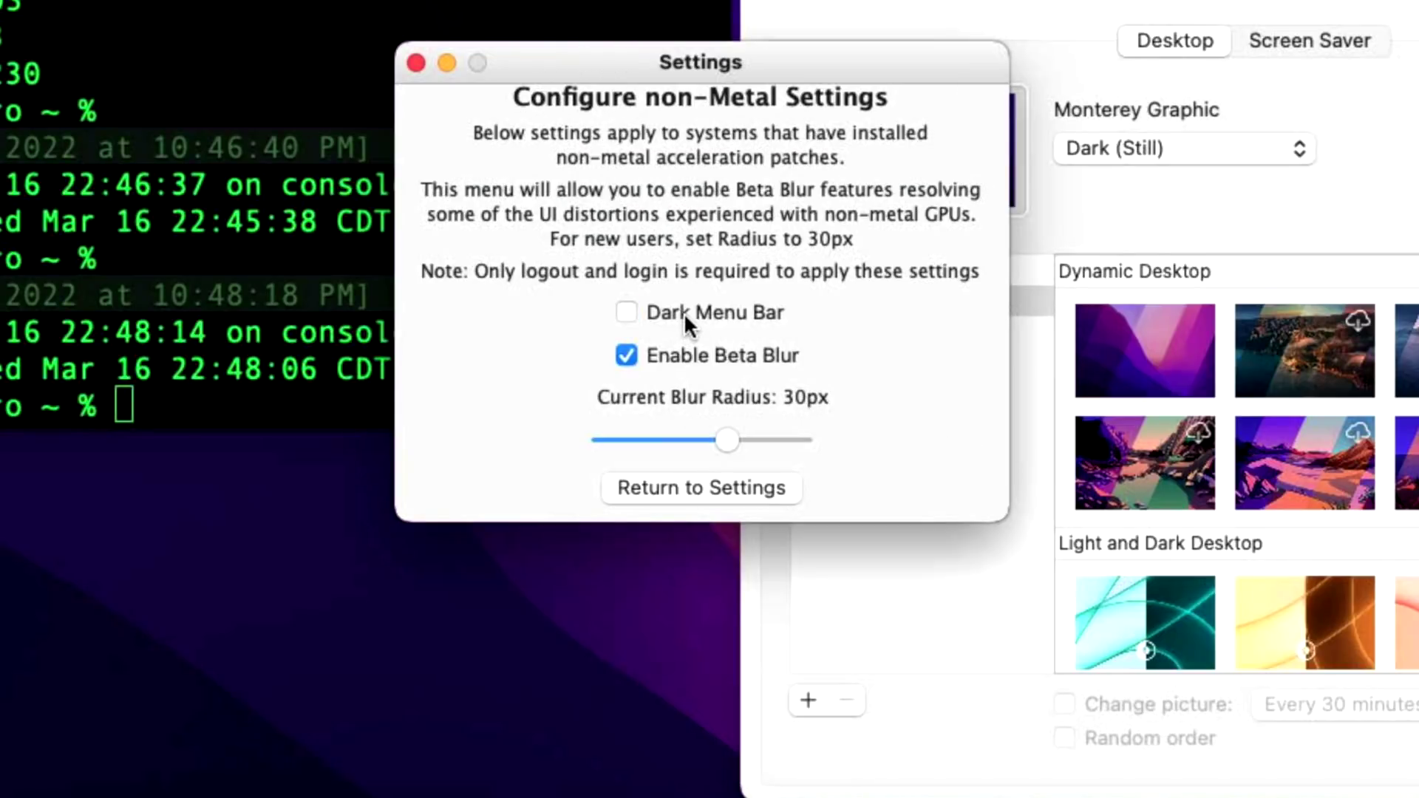
left_click(415, 63)
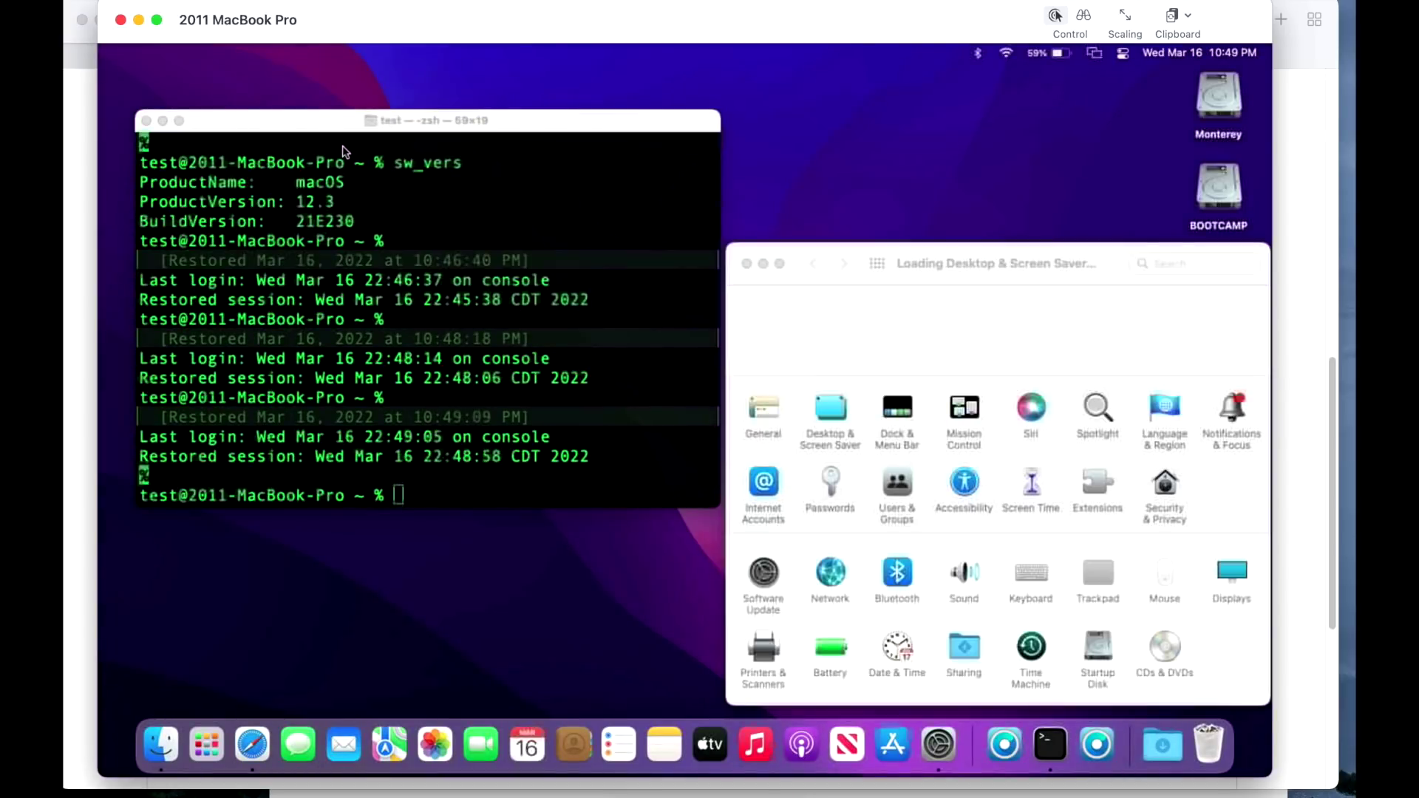